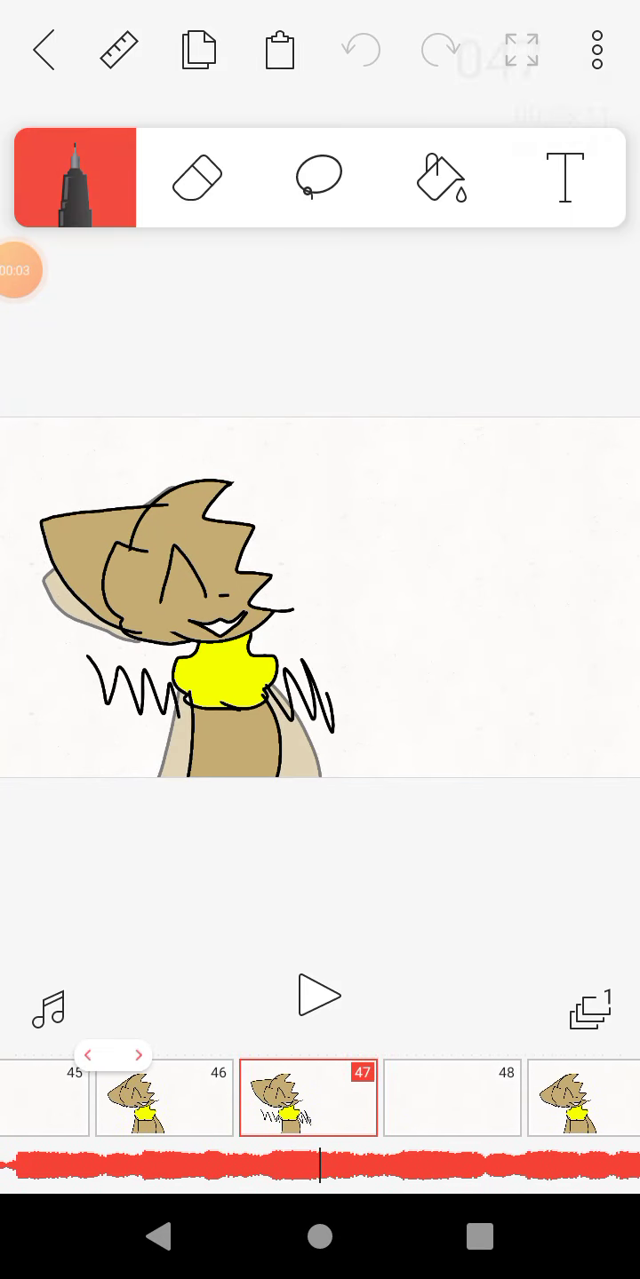
Scrub the timeline forward past frames 57, 66, 77 and 104 toward blank frame 125
{"action": "left_click_drag", "start_coordinate": [330, 1099], "coordinate": [300, 1100]}
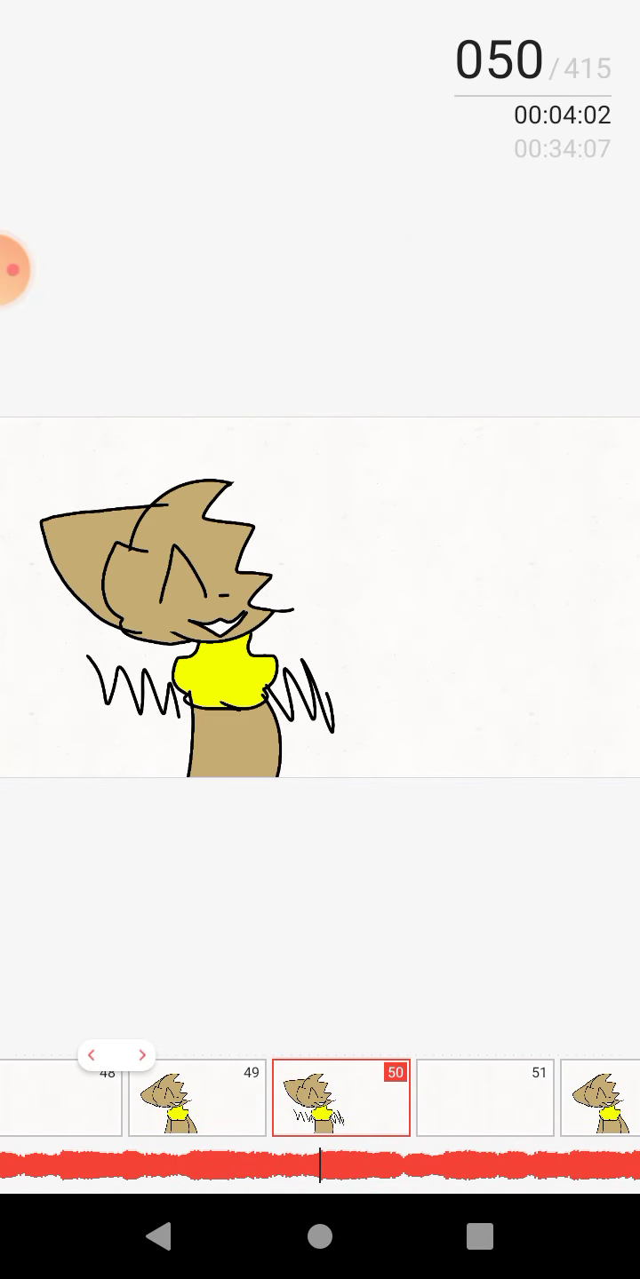
{"action": "left_click_drag", "start_coordinate": [500, 1099], "coordinate": [200, 1099]}
{"action": "left_click_drag", "start_coordinate": [480, 1100], "coordinate": [300, 1100]}
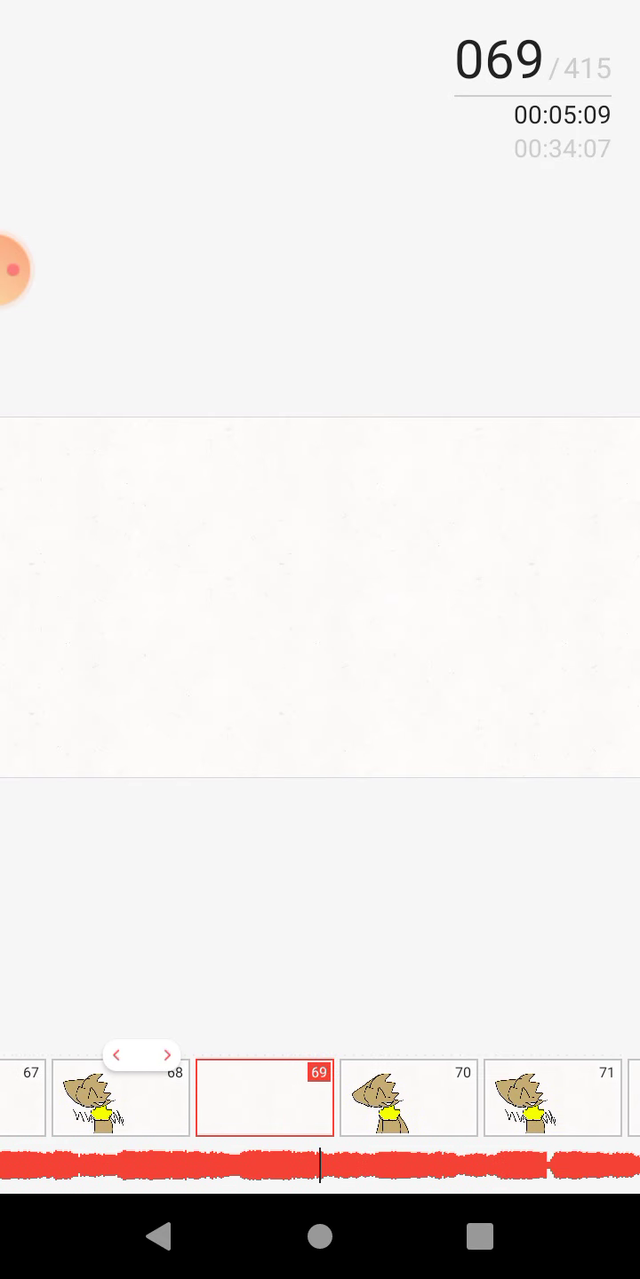
{"action": "left_click_drag", "start_coordinate": [480, 1100], "coordinate": [299, 1099]}
{"action": "left_click_drag", "start_coordinate": [500, 1099], "coordinate": [200, 1099]}
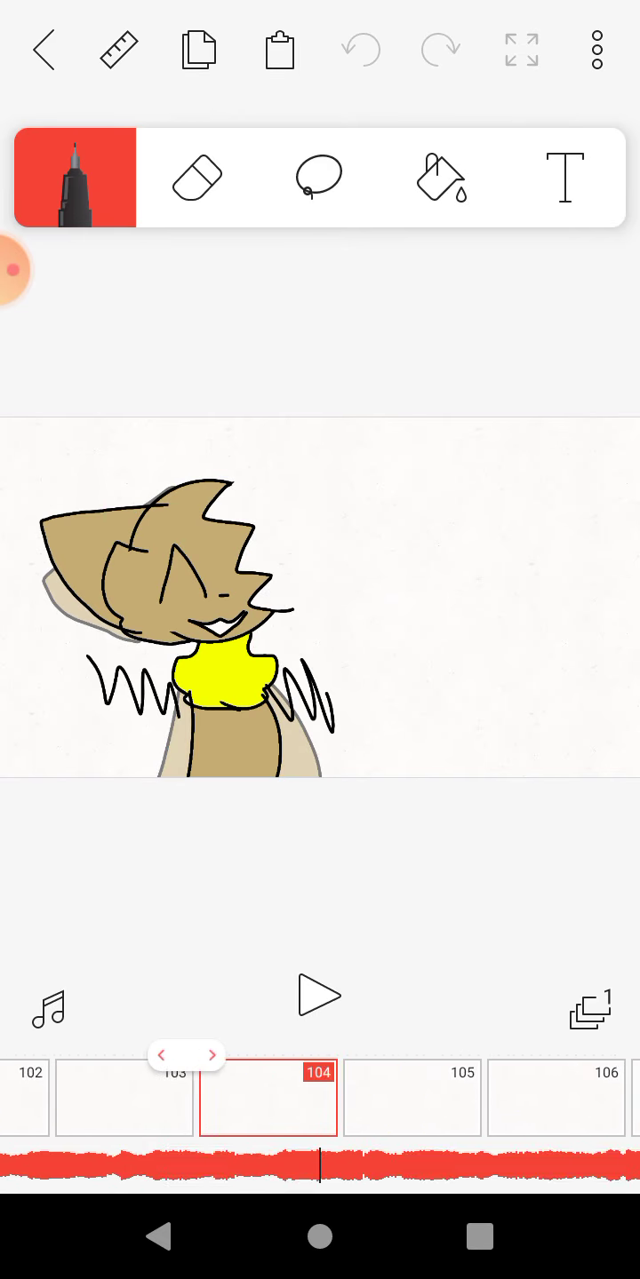
{"action": "mouse_move", "coordinate": [479, 1100]}
{"action": "left_mouse_down"}
{"action": "mouse_move", "coordinate": [341, 1099]}
{"action": "mouse_move", "coordinate": [521, 1099]}
{"action": "mouse_move", "coordinate": [371, 1100]}
{"action": "left_mouse_up"}
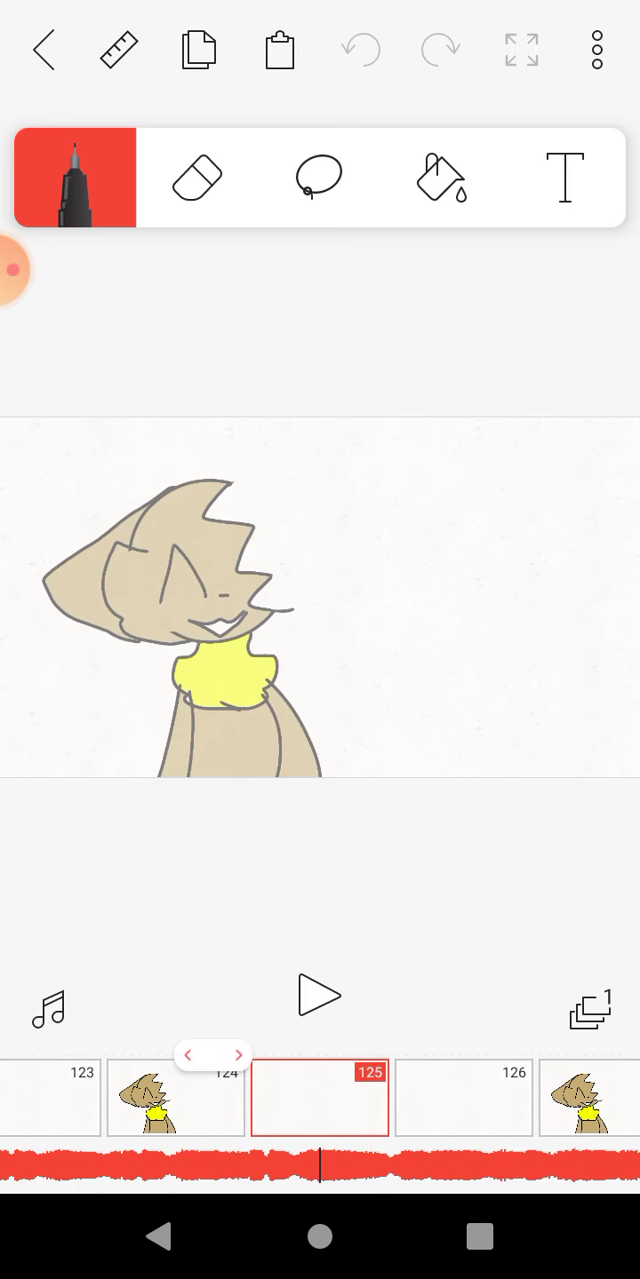
Paste the shaking cat onto frames 125, 128, 131, 134 and 137
{"action": "left_click", "coordinate": [279, 51]}
{"action": "left_click_drag", "start_coordinate": [479, 1100], "coordinate": [200, 1100]}
{"action": "left_click", "coordinate": [279, 51]}
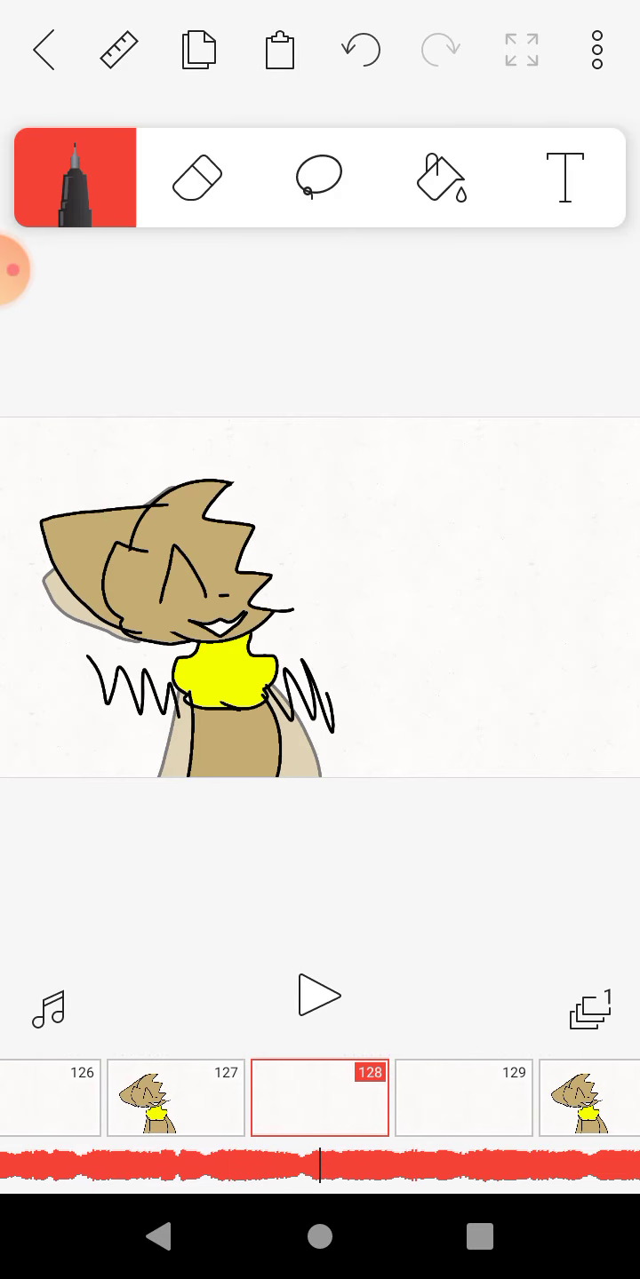
{"action": "mouse_move", "coordinate": [479, 1100]}
{"action": "left_mouse_down"}
{"action": "mouse_move", "coordinate": [200, 1099]}
{"action": "mouse_move", "coordinate": [339, 1099]}
{"action": "left_mouse_up"}
{"action": "left_click", "coordinate": [279, 50]}
{"action": "mouse_move", "coordinate": [480, 1099]}
{"action": "left_mouse_down"}
{"action": "mouse_move", "coordinate": [200, 1099]}
{"action": "mouse_move", "coordinate": [339, 1099]}
{"action": "left_mouse_up"}
{"action": "left_click", "coordinate": [279, 50]}
{"action": "mouse_move", "coordinate": [479, 1099]}
{"action": "left_mouse_down"}
{"action": "mouse_move", "coordinate": [200, 1100]}
{"action": "mouse_move", "coordinate": [341, 1099]}
{"action": "left_mouse_up"}
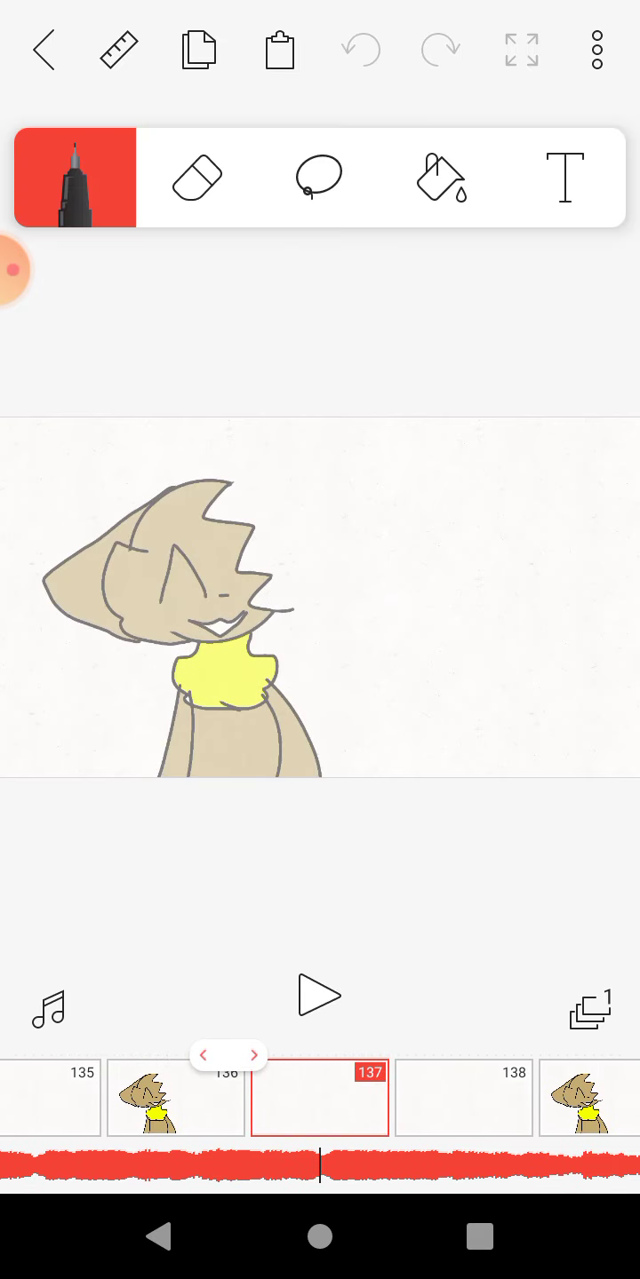
{"action": "left_click", "coordinate": [279, 50]}
Paste the shaking cat onto frames 140, 143, 146 and the next blank frame after 149
{"action": "mouse_move", "coordinate": [479, 1100]}
{"action": "left_mouse_down"}
{"action": "mouse_move", "coordinate": [200, 1099]}
{"action": "mouse_move", "coordinate": [340, 1099]}
{"action": "left_mouse_up"}
{"action": "left_click", "coordinate": [279, 49]}
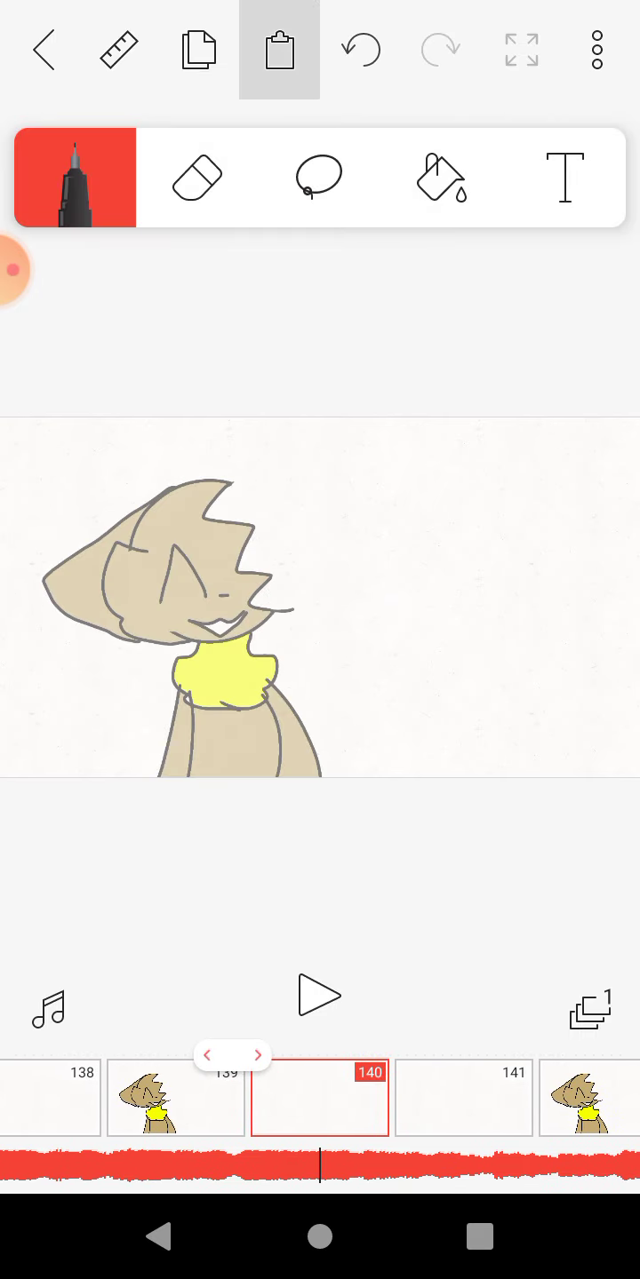
{"action": "mouse_move", "coordinate": [479, 1100]}
{"action": "left_mouse_down"}
{"action": "mouse_move", "coordinate": [200, 1100]}
{"action": "mouse_move", "coordinate": [340, 1099]}
{"action": "left_mouse_up"}
{"action": "left_click", "coordinate": [279, 51]}
{"action": "mouse_move", "coordinate": [480, 1100]}
{"action": "left_mouse_down"}
{"action": "mouse_move", "coordinate": [200, 1100]}
{"action": "mouse_move", "coordinate": [341, 1100]}
{"action": "left_mouse_up"}
{"action": "left_click", "coordinate": [279, 49]}
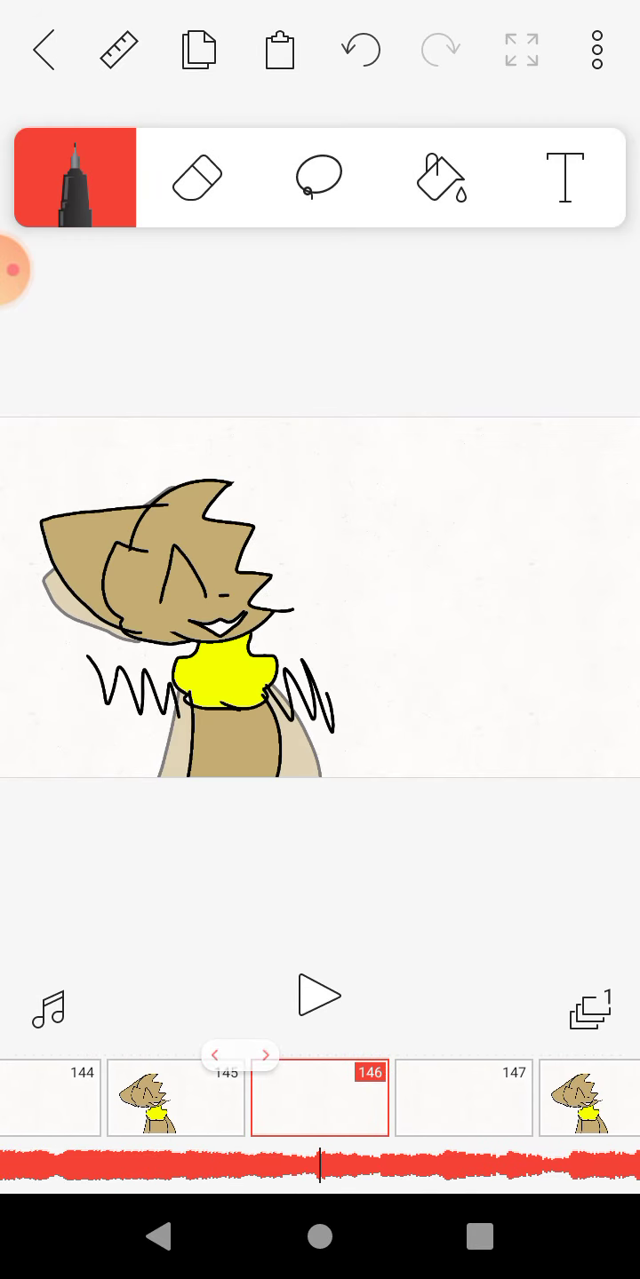
{"action": "left_click_drag", "start_coordinate": [479, 1100], "coordinate": [60, 1099]}
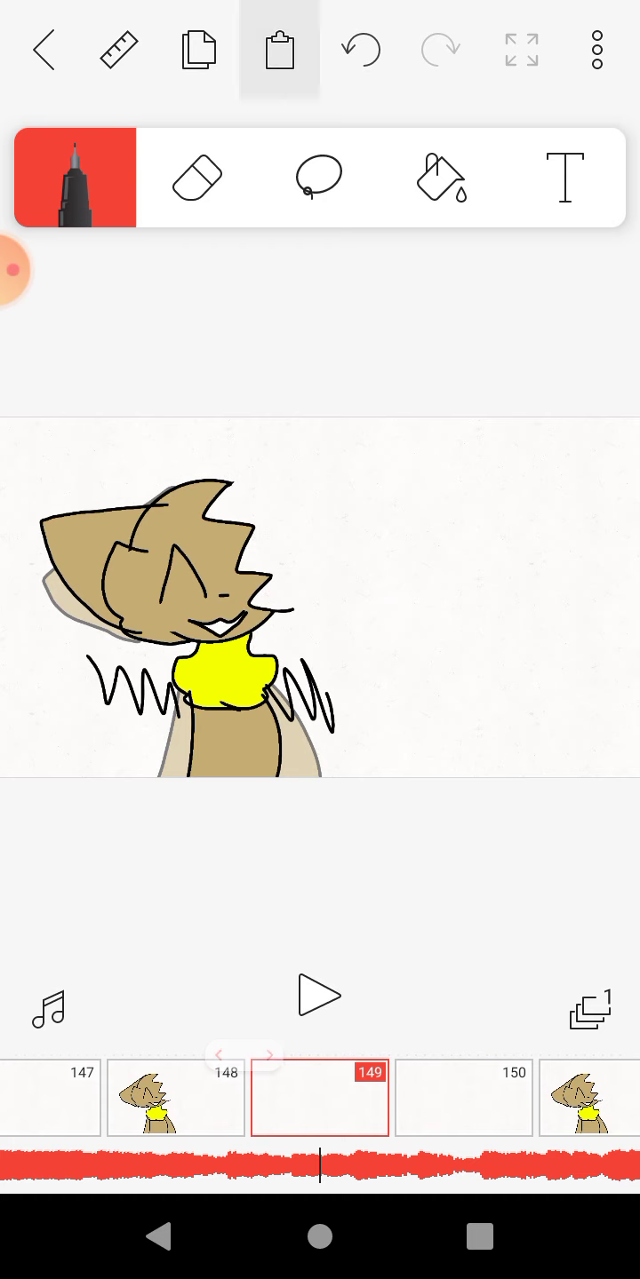
{"action": "mouse_move", "coordinate": [479, 1099]}
{"action": "left_mouse_down"}
{"action": "mouse_move", "coordinate": [200, 1099]}
{"action": "mouse_move", "coordinate": [559, 1100]}
{"action": "left_mouse_up"}
{"action": "left_click", "coordinate": [279, 50]}
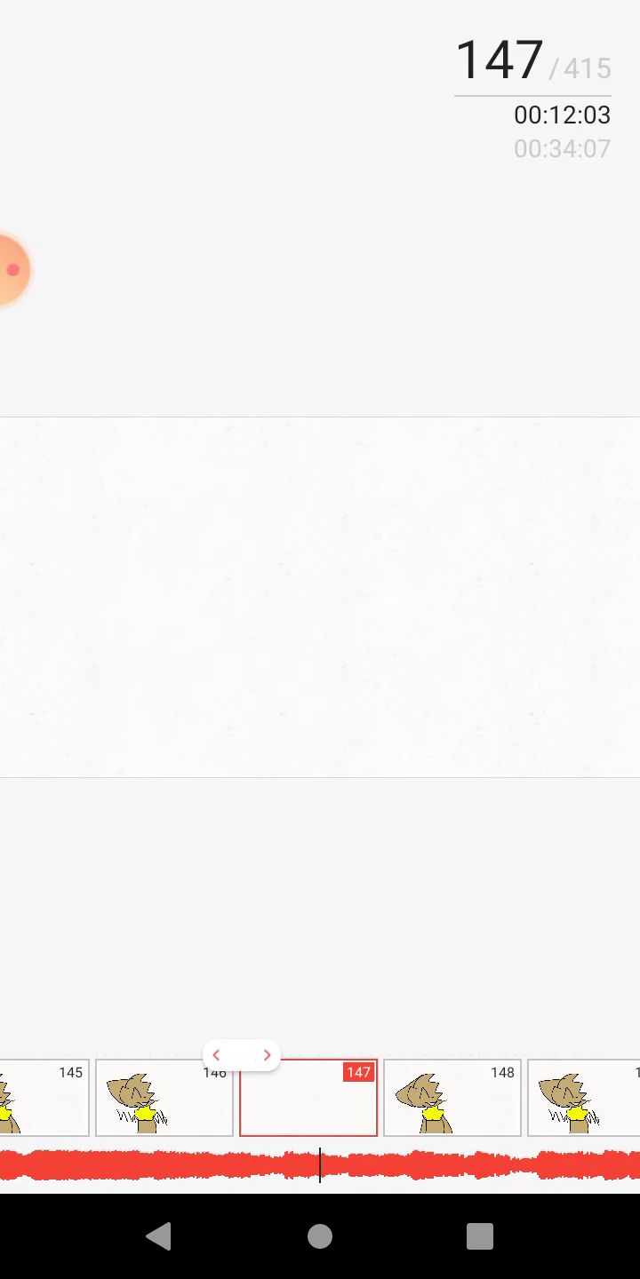
Review the filled frames, then paste the cat onto frames 155, 158 and 161
{"action": "left_click_drag", "start_coordinate": [480, 1099], "coordinate": [260, 1100]}
{"action": "left_click_drag", "start_coordinate": [500, 1099], "coordinate": [119, 1099]}
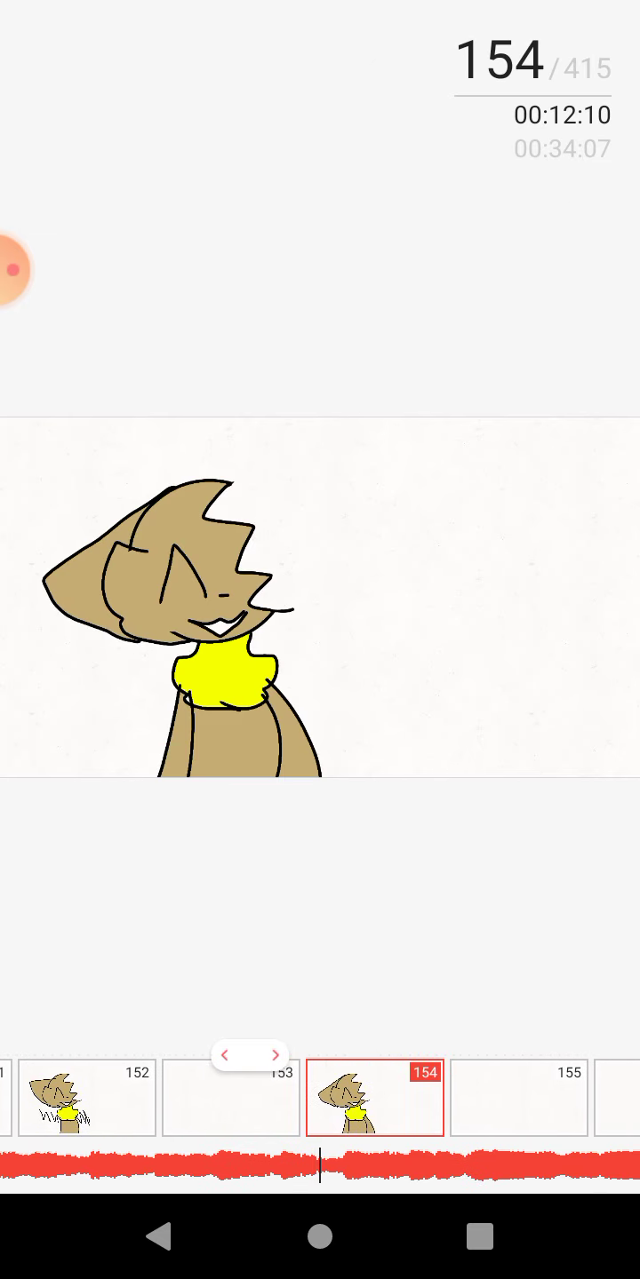
{"action": "left_click", "coordinate": [279, 50]}
{"action": "left_click_drag", "start_coordinate": [500, 1098], "coordinate": [220, 1100]}
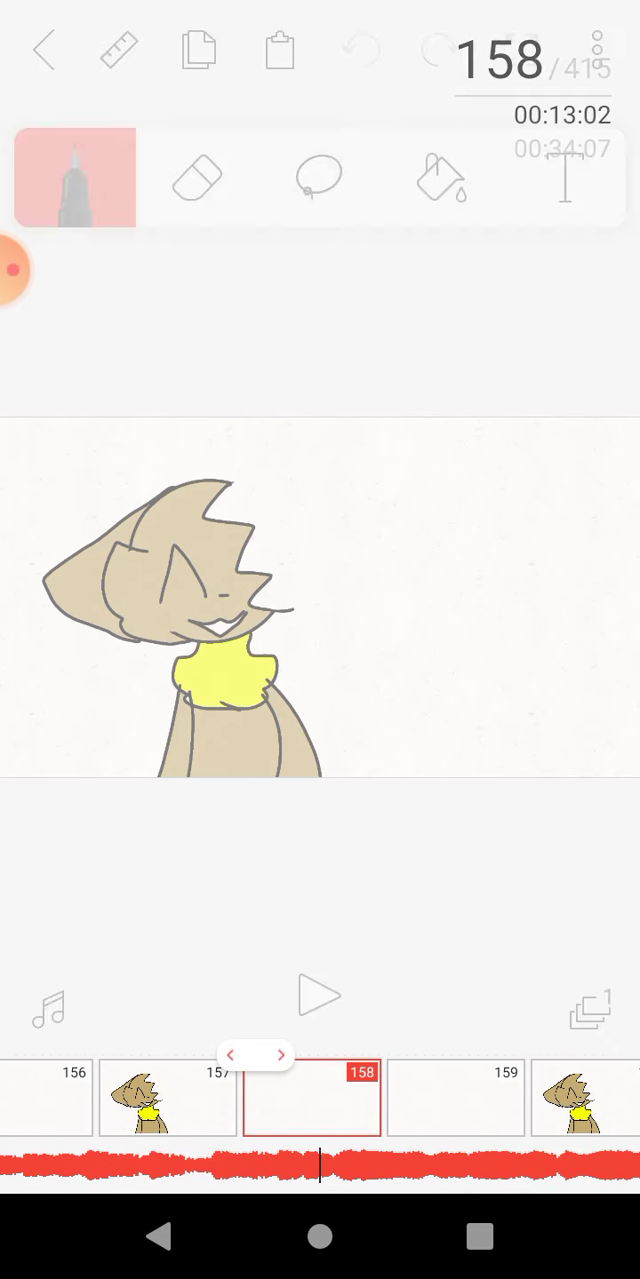
{"action": "left_click", "coordinate": [279, 50]}
{"action": "left_click_drag", "start_coordinate": [500, 1099], "coordinate": [80, 1100]}
{"action": "left_click", "coordinate": [279, 50]}
Paste the shaking cat onto frames 164, 167 and 170
{"action": "left_click_drag", "start_coordinate": [500, 1099], "coordinate": [80, 1099]}
{"action": "left_click", "coordinate": [279, 50]}
{"action": "left_click_drag", "start_coordinate": [499, 1098], "coordinate": [80, 1100]}
{"action": "left_click", "coordinate": [279, 50]}
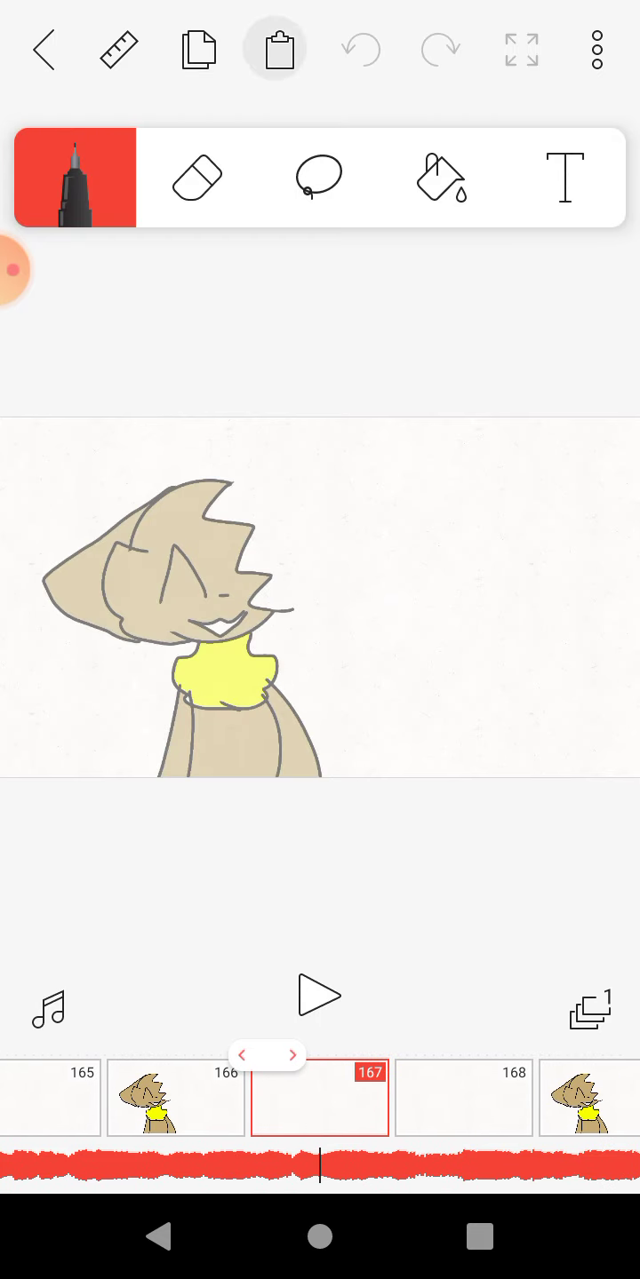
{"action": "mouse_move", "coordinate": [500, 1100]}
{"action": "left_mouse_down"}
{"action": "mouse_move", "coordinate": [220, 1100]}
{"action": "mouse_move", "coordinate": [360, 1100]}
{"action": "left_mouse_up"}
{"action": "left_click", "coordinate": [279, 51]}
Paste the shaking cat onto frames 176, 182 and 185
{"action": "left_click_drag", "start_coordinate": [501, 1098], "coordinate": [221, 1099]}
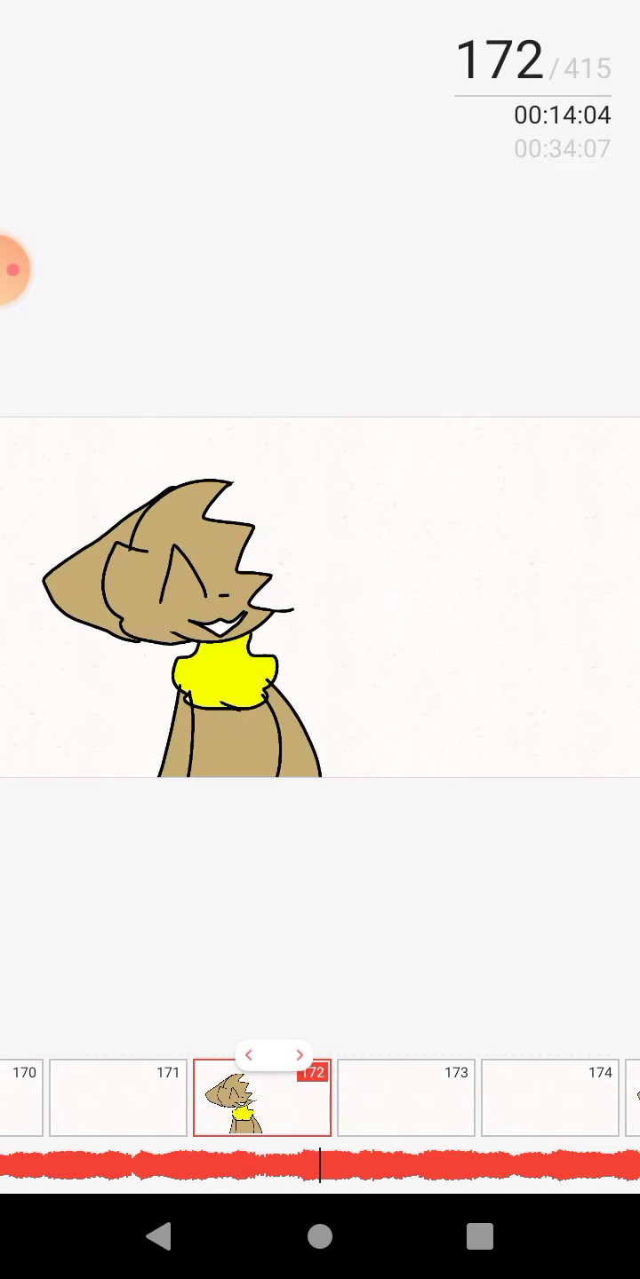
{"action": "left_click_drag", "start_coordinate": [399, 1099], "coordinate": [260, 1100]}
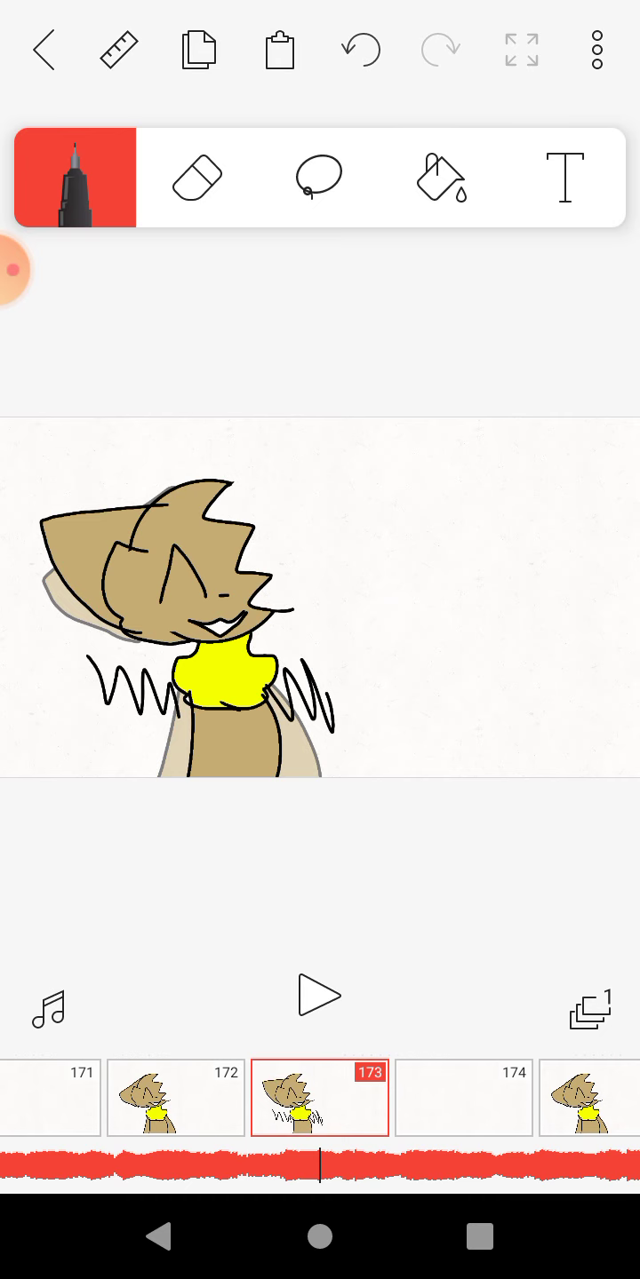
{"action": "left_click_drag", "start_coordinate": [460, 1100], "coordinate": [320, 1100]}
{"action": "left_click", "coordinate": [279, 51]}
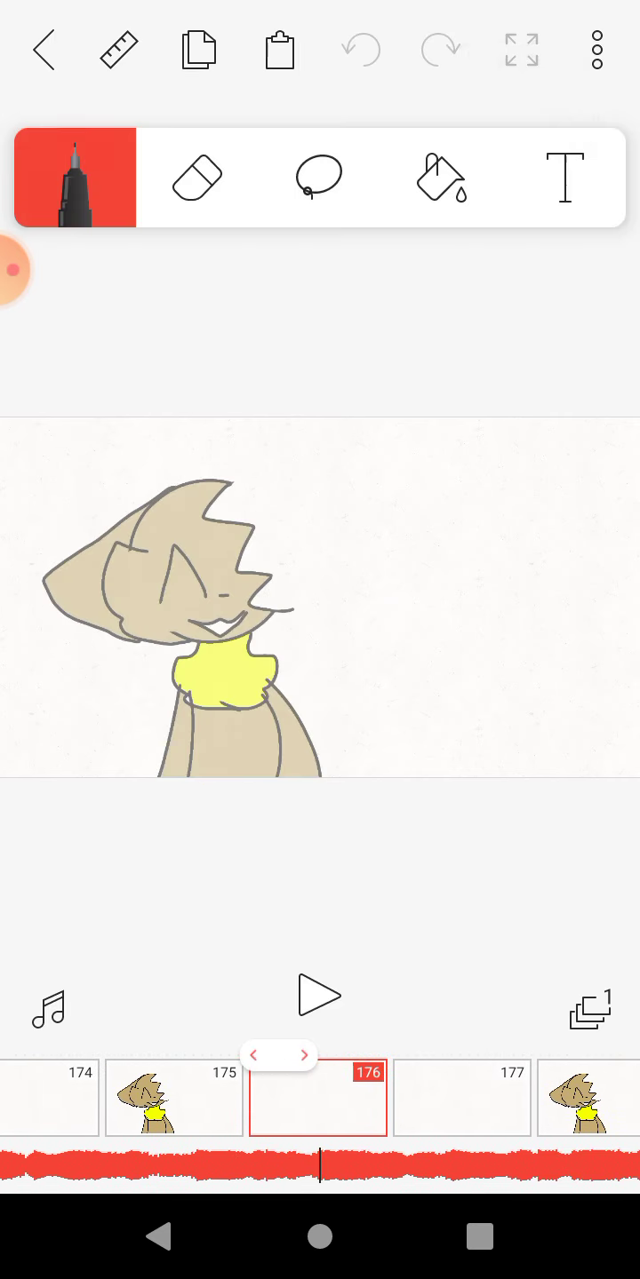
{"action": "left_click", "coordinate": [279, 50]}
{"action": "left_click_drag", "start_coordinate": [460, 1099], "coordinate": [180, 1100]}
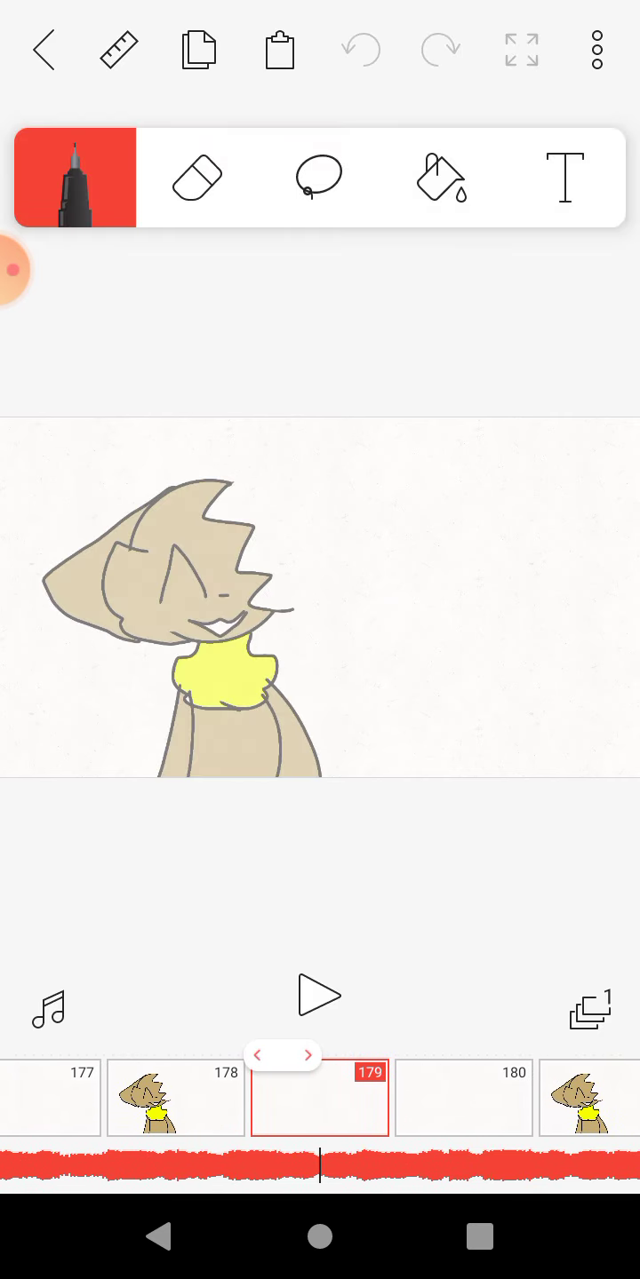
{"action": "left_click_drag", "start_coordinate": [459, 1100], "coordinate": [180, 1100]}
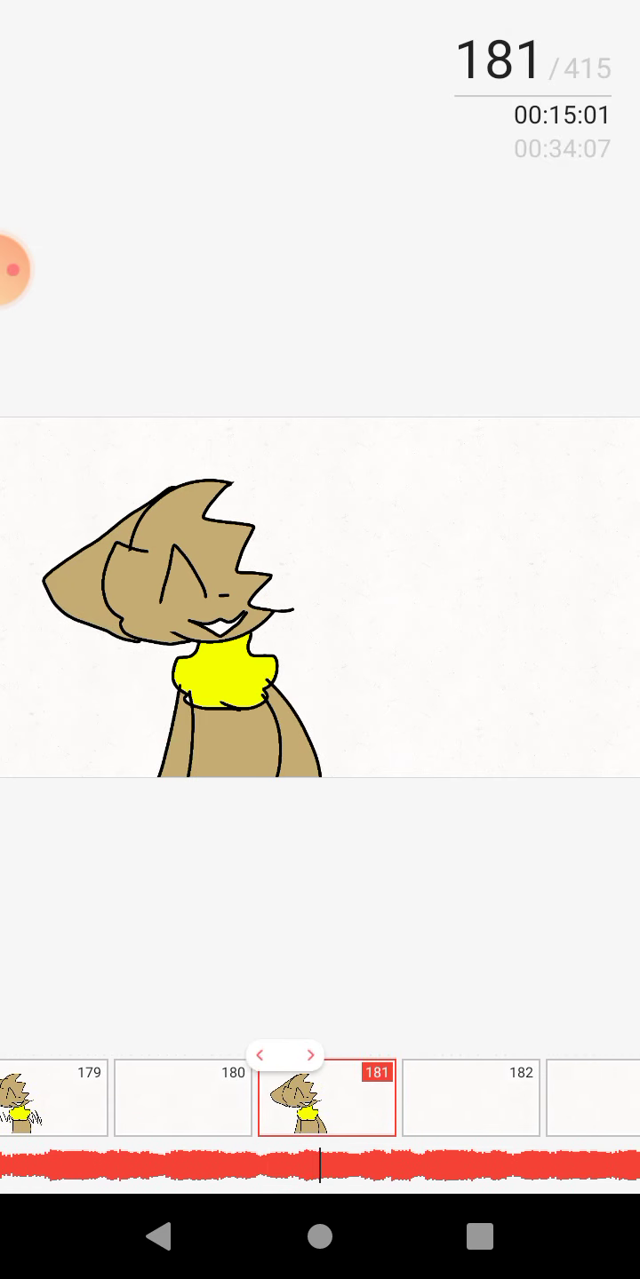
{"action": "left_click", "coordinate": [278, 50]}
{"action": "left_click_drag", "start_coordinate": [460, 1099], "coordinate": [180, 1098]}
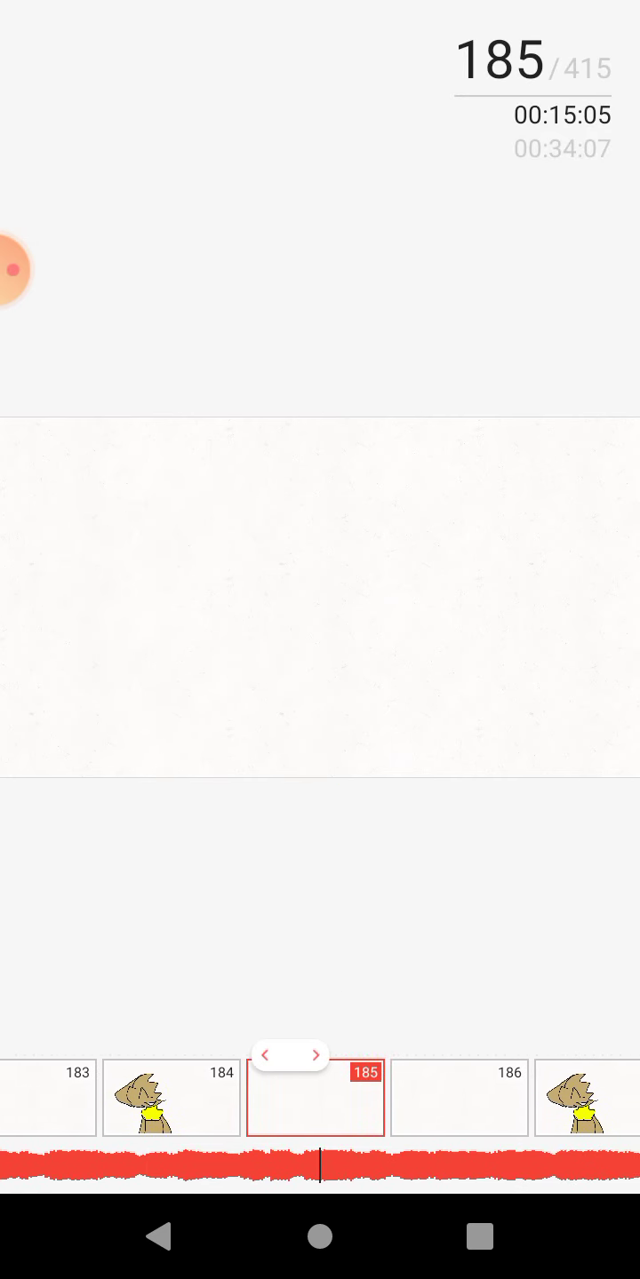
{"action": "left_click", "coordinate": [279, 50]}
Paste the shaking cat onto frames 188, 191 and 194
{"action": "left_click_drag", "start_coordinate": [460, 1100], "coordinate": [30, 1098]}
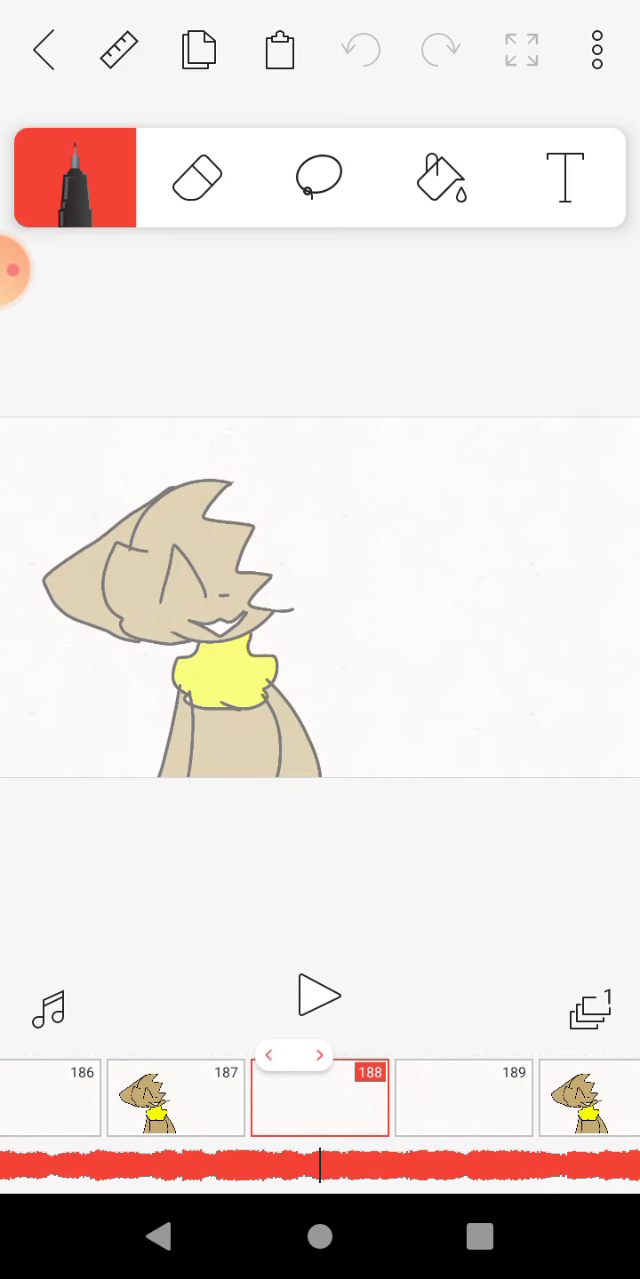
{"action": "left_click", "coordinate": [279, 51]}
{"action": "left_click_drag", "start_coordinate": [461, 1100], "coordinate": [180, 1099]}
{"action": "left_click", "coordinate": [279, 50]}
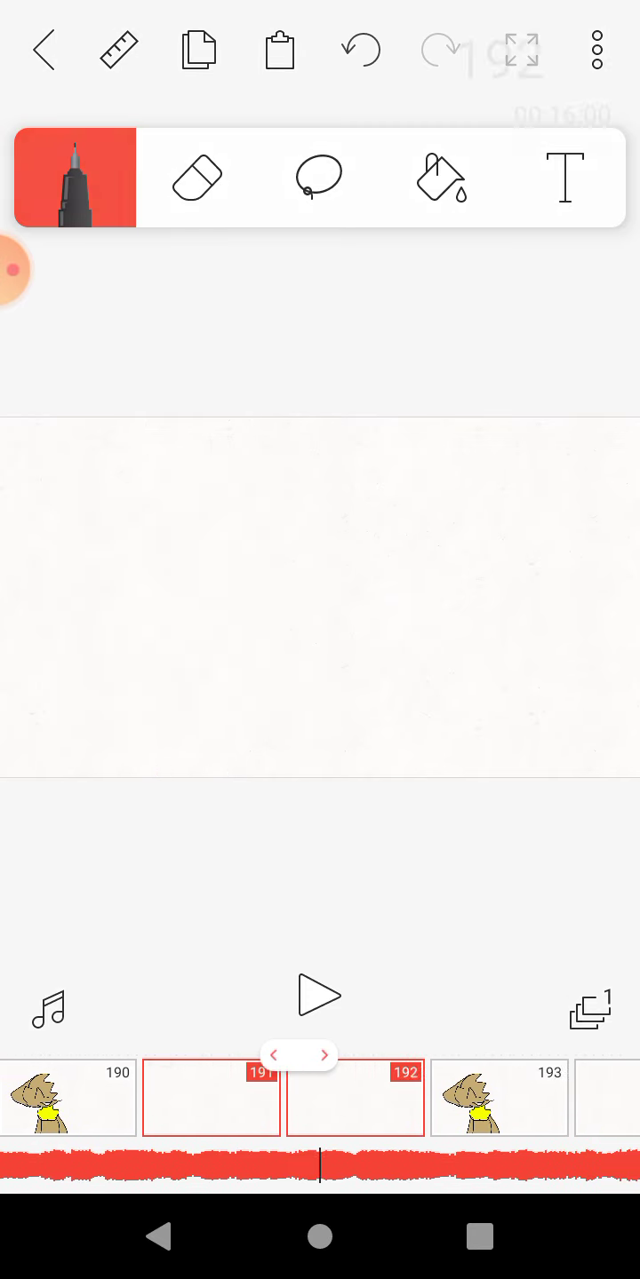
{"action": "left_click_drag", "start_coordinate": [459, 1099], "coordinate": [100, 1100]}
{"action": "left_click", "coordinate": [278, 50]}
Scrub past frames 197–206 and paste the cat onto frames 209, 212 and 215
{"action": "left_click_drag", "start_coordinate": [459, 1099], "coordinate": [31, 1099]}
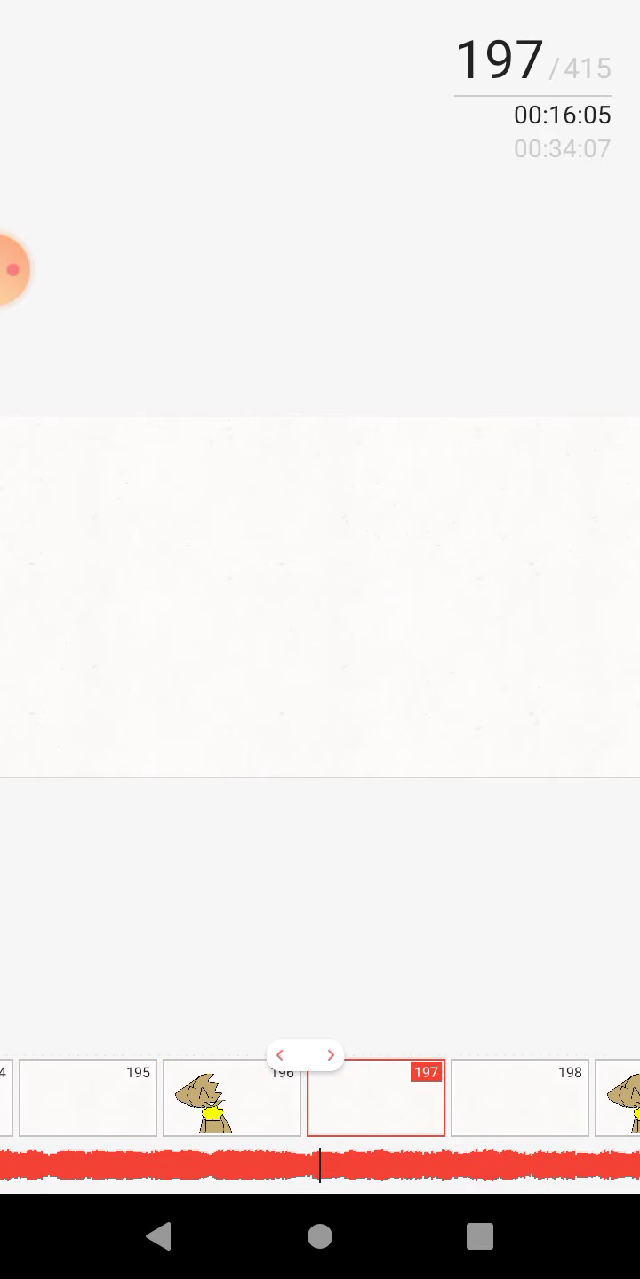
{"action": "left_click_drag", "start_coordinate": [459, 1100], "coordinate": [30, 1100]}
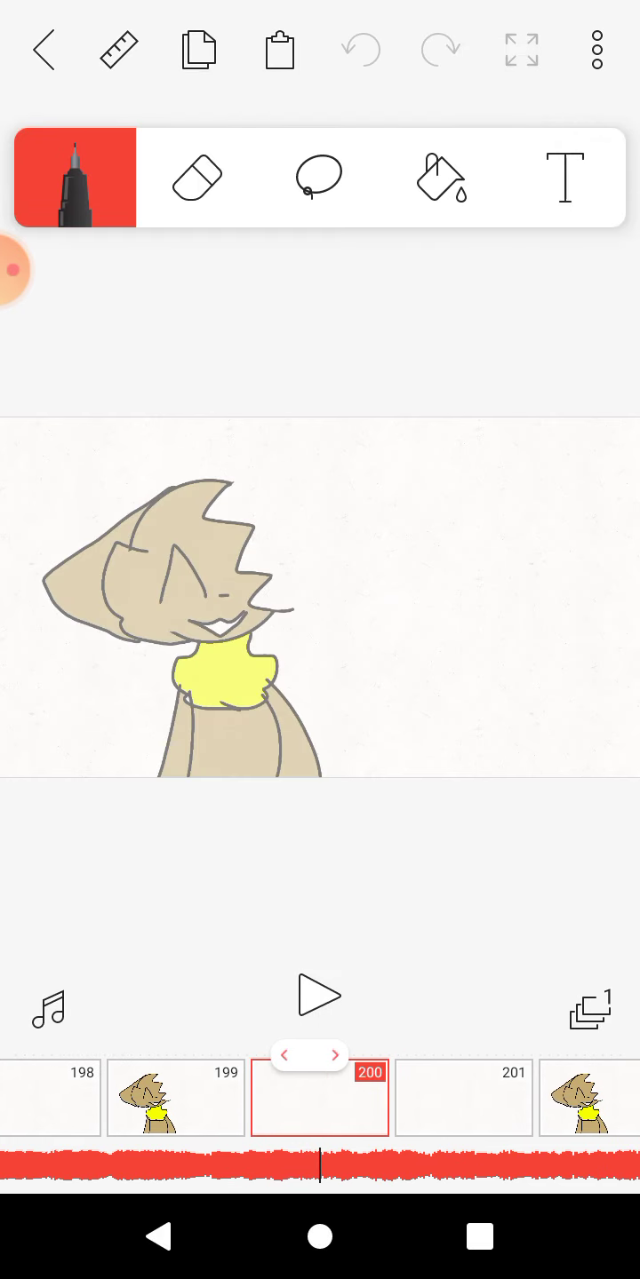
{"action": "left_click_drag", "start_coordinate": [460, 1099], "coordinate": [30, 1100]}
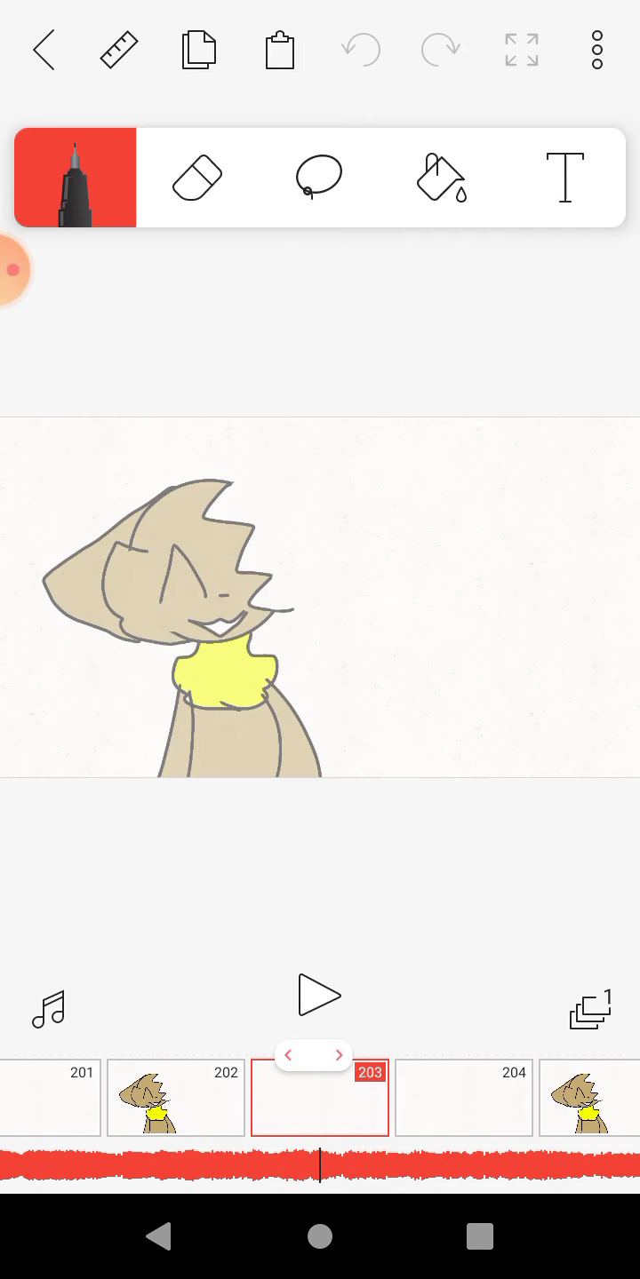
{"action": "left_click_drag", "start_coordinate": [460, 1100], "coordinate": [180, 1099]}
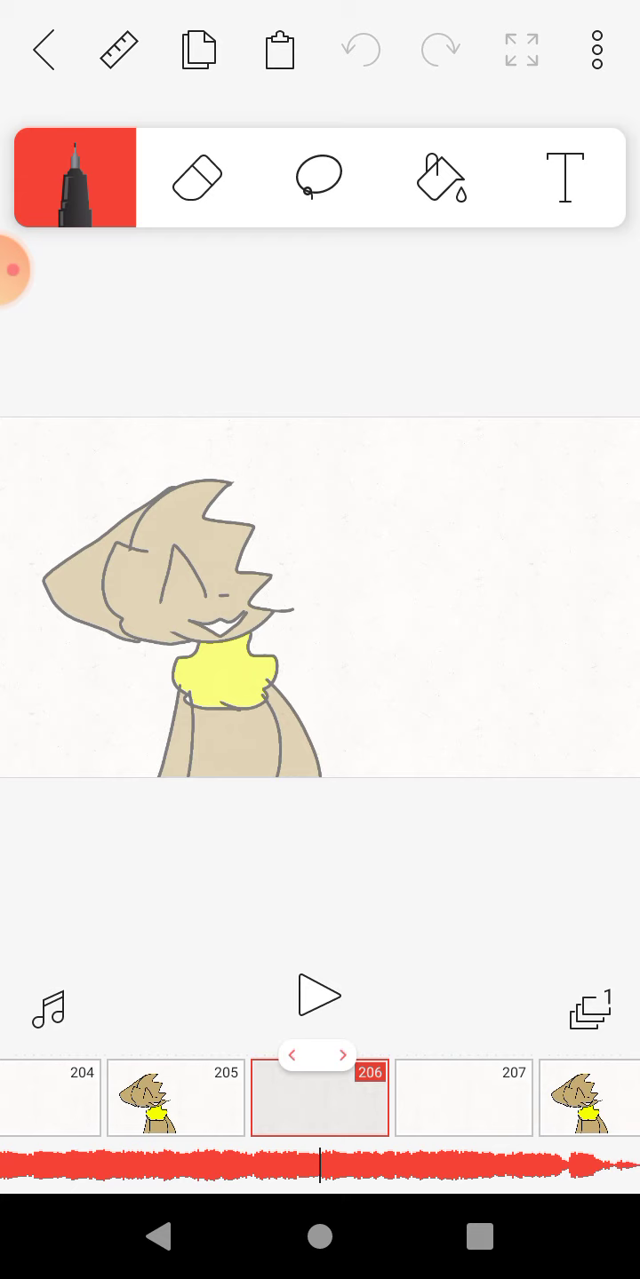
{"action": "left_click_drag", "start_coordinate": [459, 1099], "coordinate": [181, 1099]}
{"action": "left_click", "coordinate": [279, 50]}
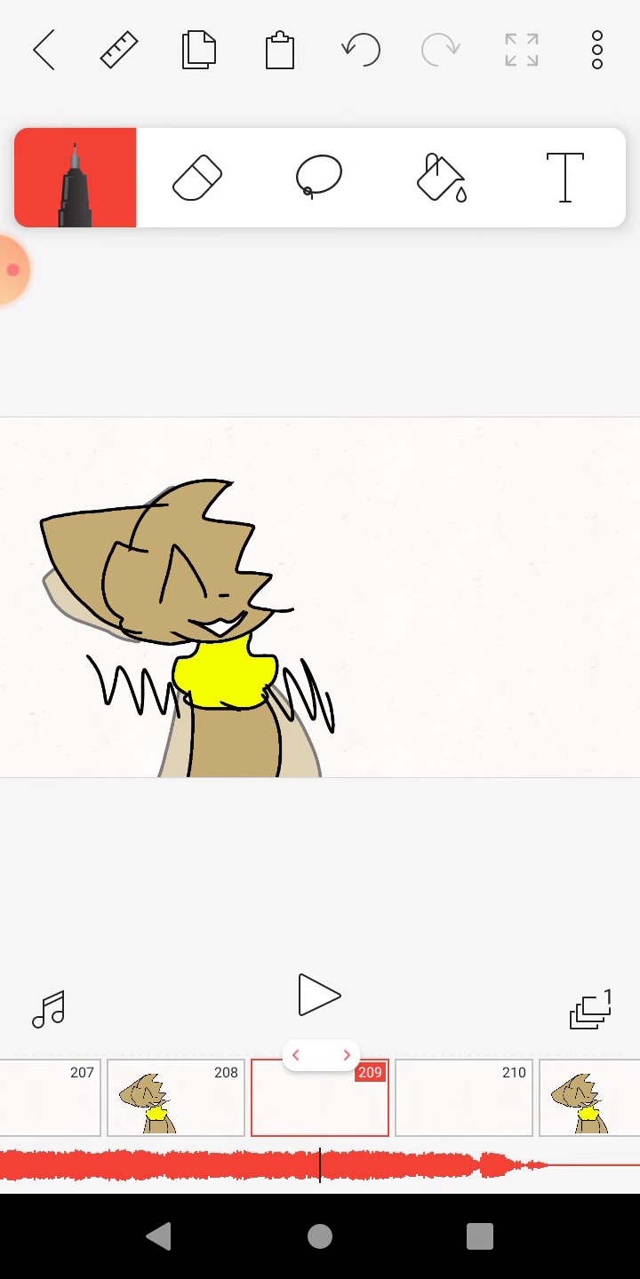
{"action": "mouse_move", "coordinate": [461, 1100]}
{"action": "left_mouse_down"}
{"action": "mouse_move", "coordinate": [39, 1100]}
{"action": "mouse_move", "coordinate": [319, 1099]}
{"action": "left_mouse_up"}
{"action": "left_click", "coordinate": [279, 50]}
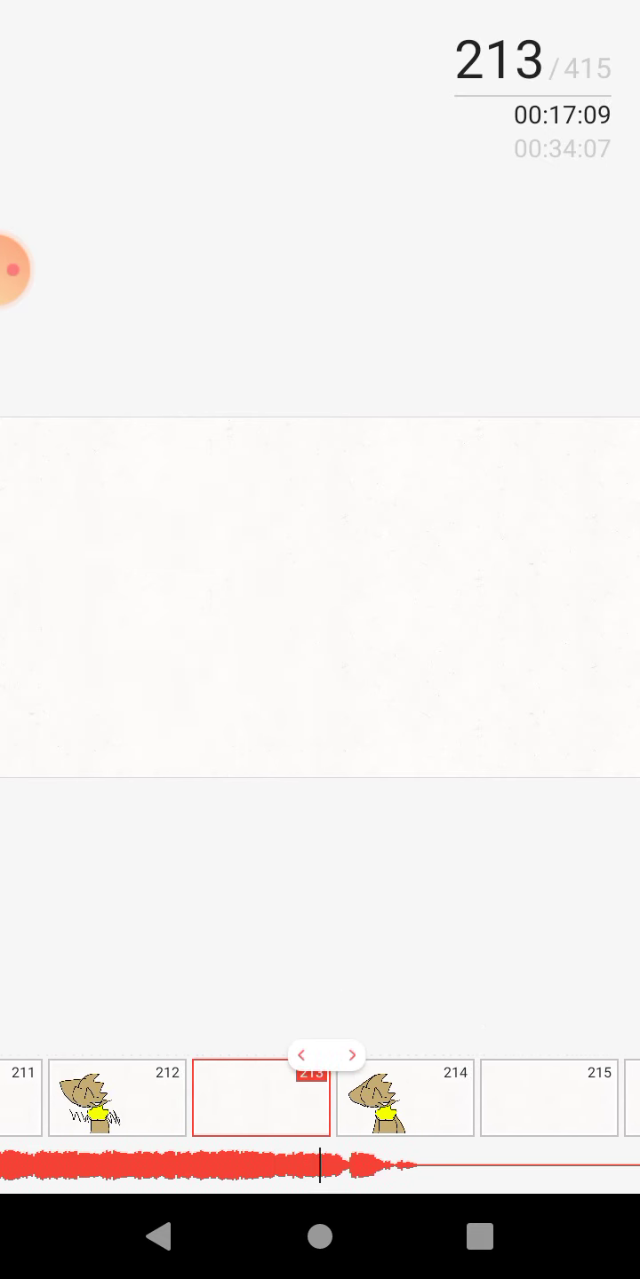
{"action": "left_click_drag", "start_coordinate": [461, 1100], "coordinate": [39, 1099]}
{"action": "left_click", "coordinate": [279, 50]}
Scan back through the filled frames and rewind to the first frame
{"action": "left_click_drag", "start_coordinate": [460, 1099], "coordinate": [180, 1100]}
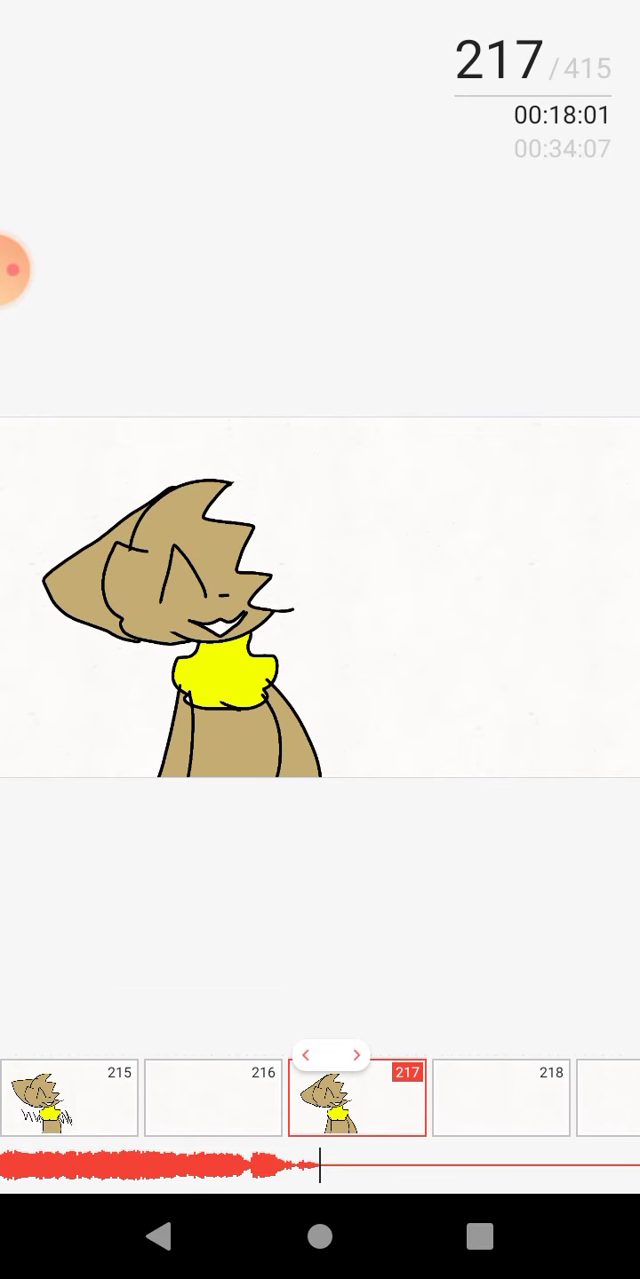
{"action": "left_click_drag", "start_coordinate": [101, 1100], "coordinate": [600, 1100]}
{"action": "left_click_drag", "start_coordinate": [319, 1100], "coordinate": [100, 1099]}
{"action": "left_click_drag", "start_coordinate": [200, 1100], "coordinate": [599, 1099]}
{"action": "left_click_drag", "start_coordinate": [201, 1099], "coordinate": [601, 1099]}
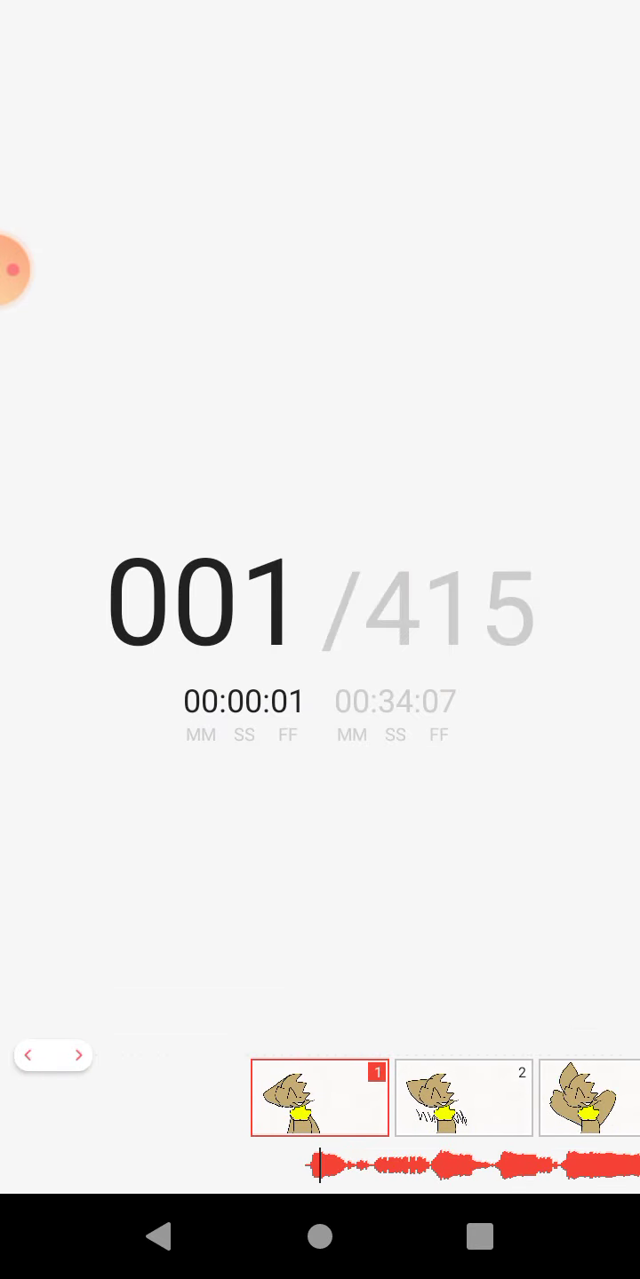
Play the cat animation from frame 1 and stop on the arms-raised pose
{"action": "left_click", "coordinate": [318, 995]}
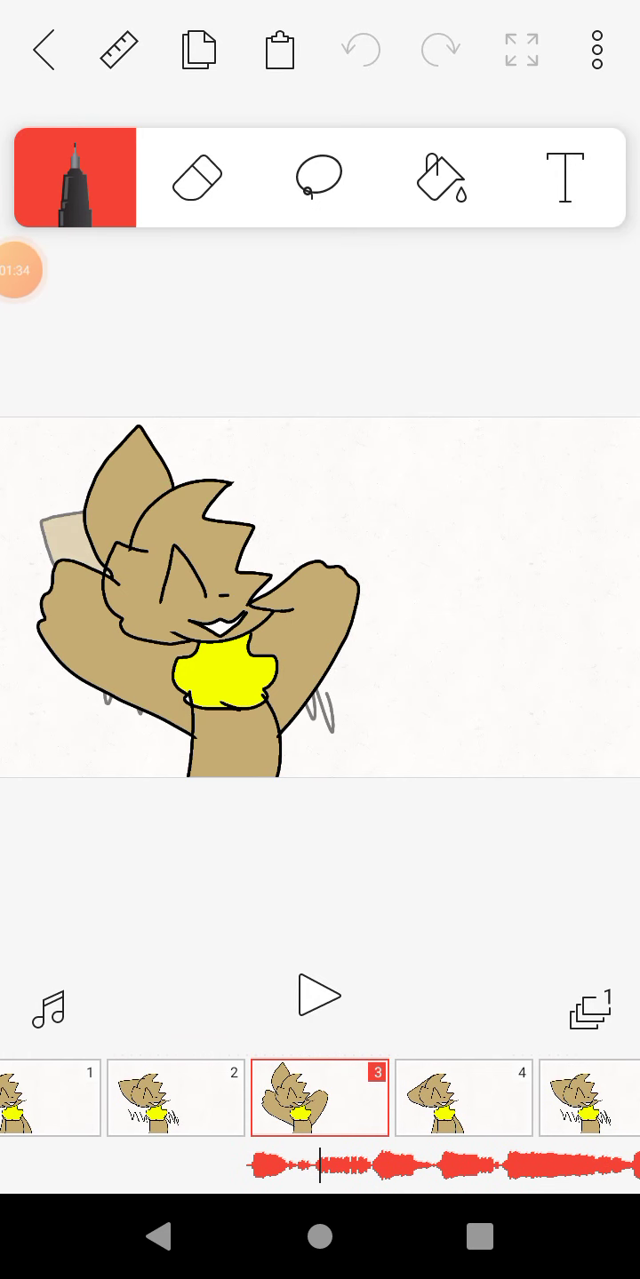
Paste the copied cat drawing into new frames 6 through 12
{"action": "left_click", "coordinate": [600, 1099]}
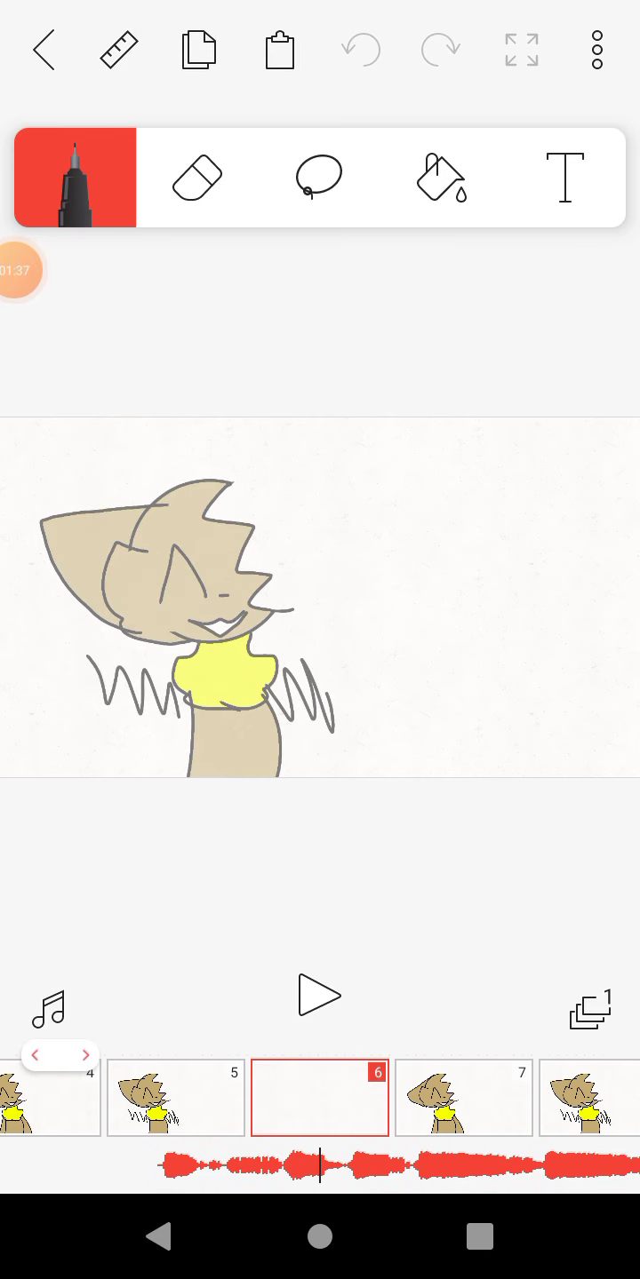
{"action": "left_click", "coordinate": [279, 50]}
{"action": "left_click", "coordinate": [462, 1097]}
{"action": "left_click", "coordinate": [463, 1097]}
{"action": "left_click", "coordinate": [600, 1097]}
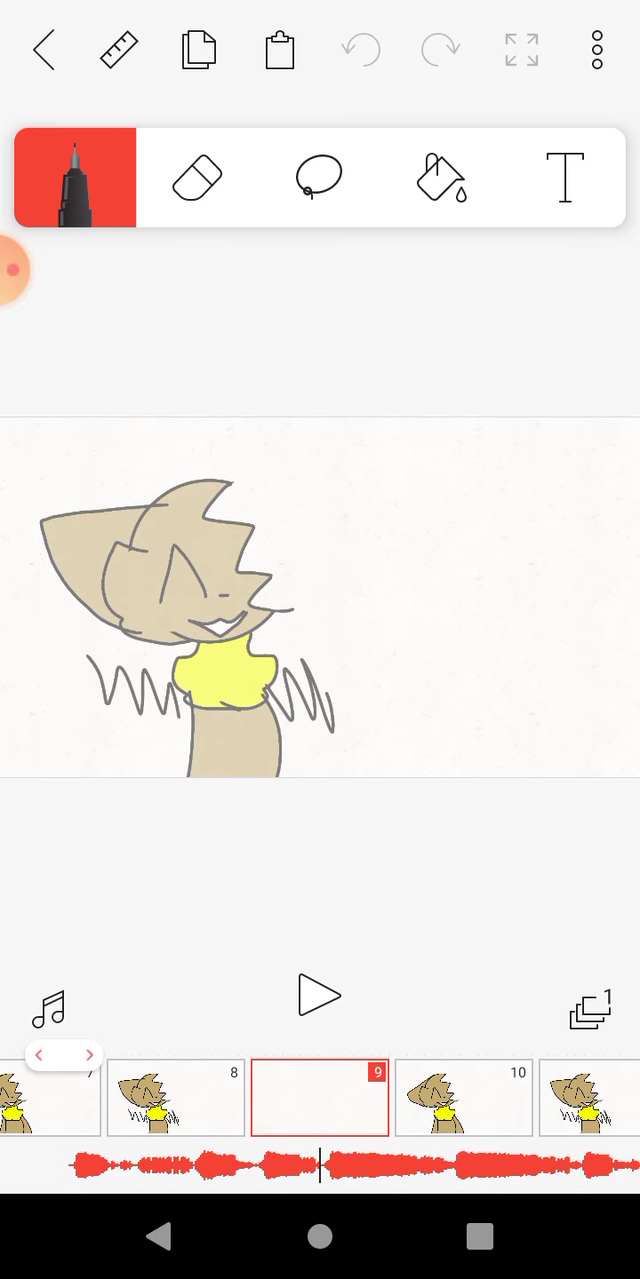
{"action": "left_click", "coordinate": [279, 49]}
{"action": "left_click", "coordinate": [463, 1098]}
{"action": "left_click", "coordinate": [600, 1098]}
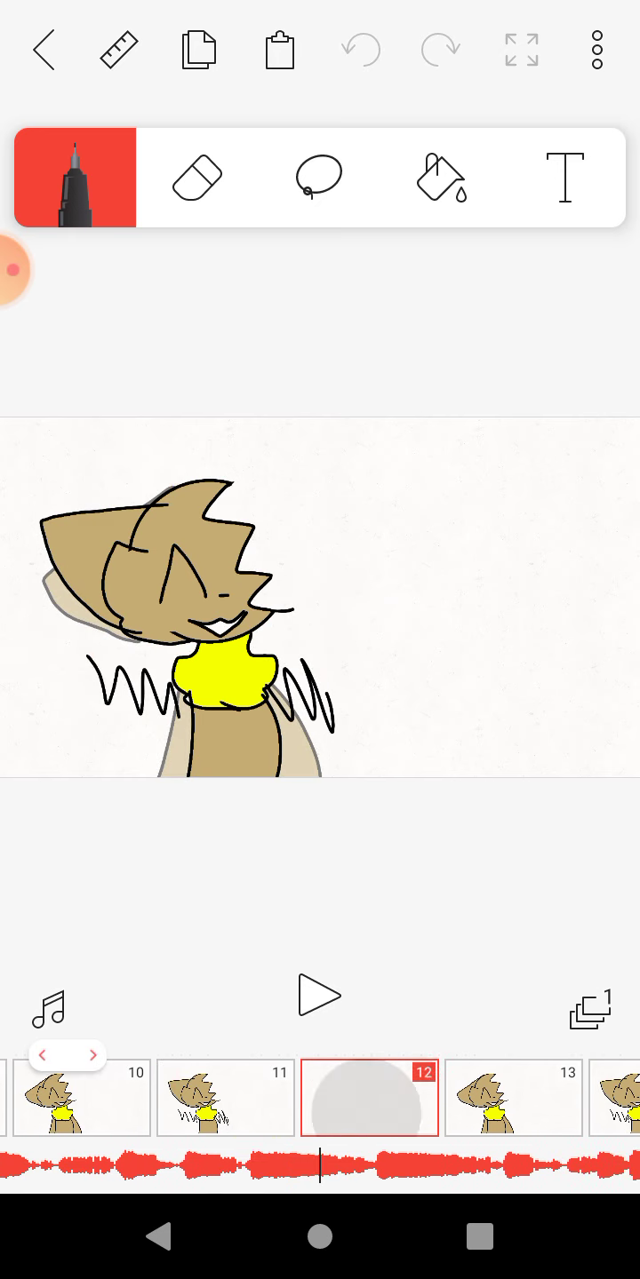
{"action": "left_click", "coordinate": [278, 51]}
Fill frames 13 through 21 with the copied cat pose
{"action": "left_click", "coordinate": [463, 1098]}
{"action": "left_click", "coordinate": [600, 1097]}
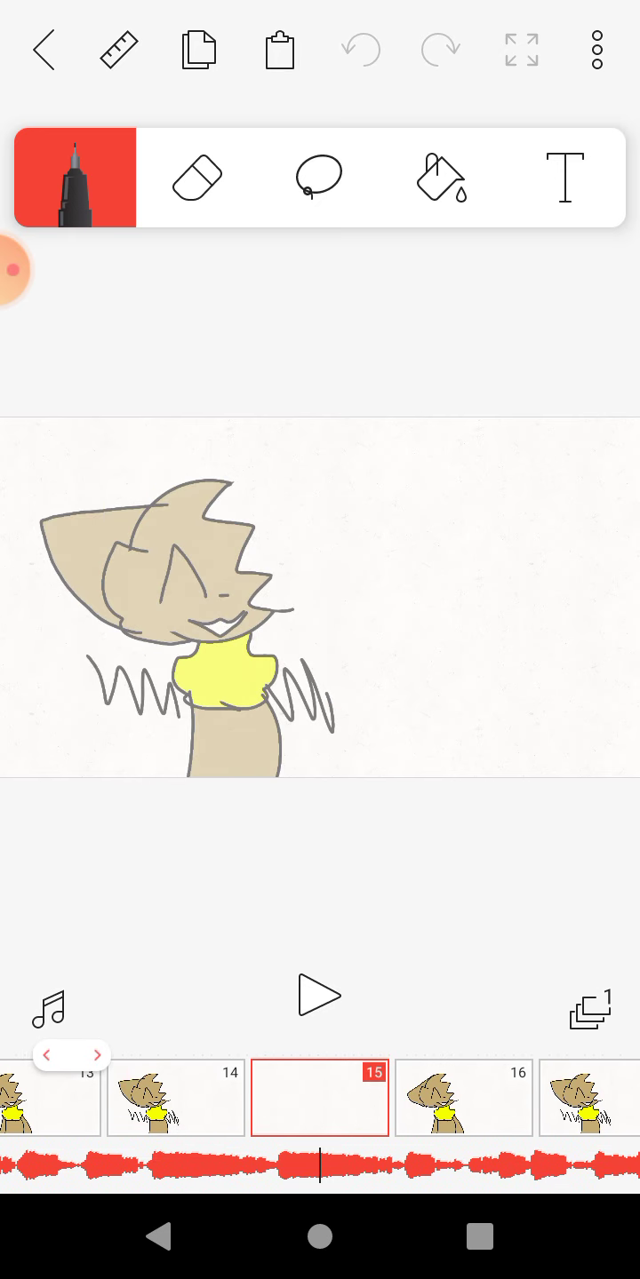
{"action": "left_click", "coordinate": [279, 49]}
{"action": "left_click", "coordinate": [463, 1097]}
{"action": "left_click", "coordinate": [599, 1097]}
{"action": "left_click", "coordinate": [279, 50]}
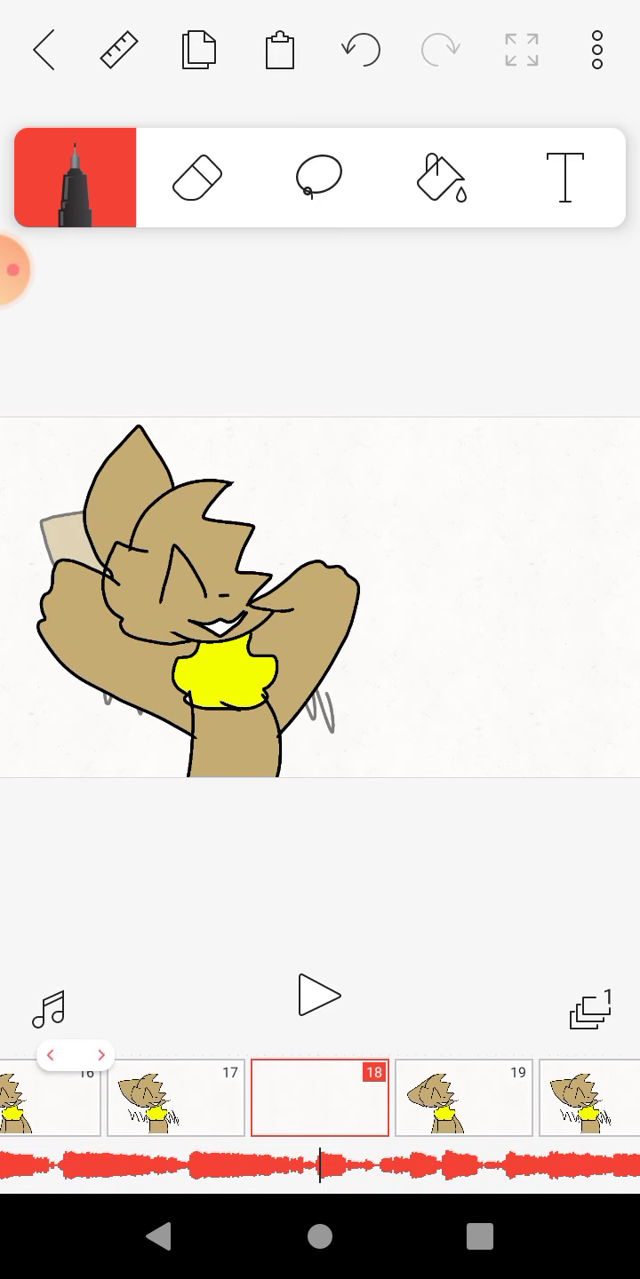
{"action": "left_click", "coordinate": [463, 1098]}
{"action": "left_click", "coordinate": [600, 1097]}
{"action": "left_click", "coordinate": [279, 51]}
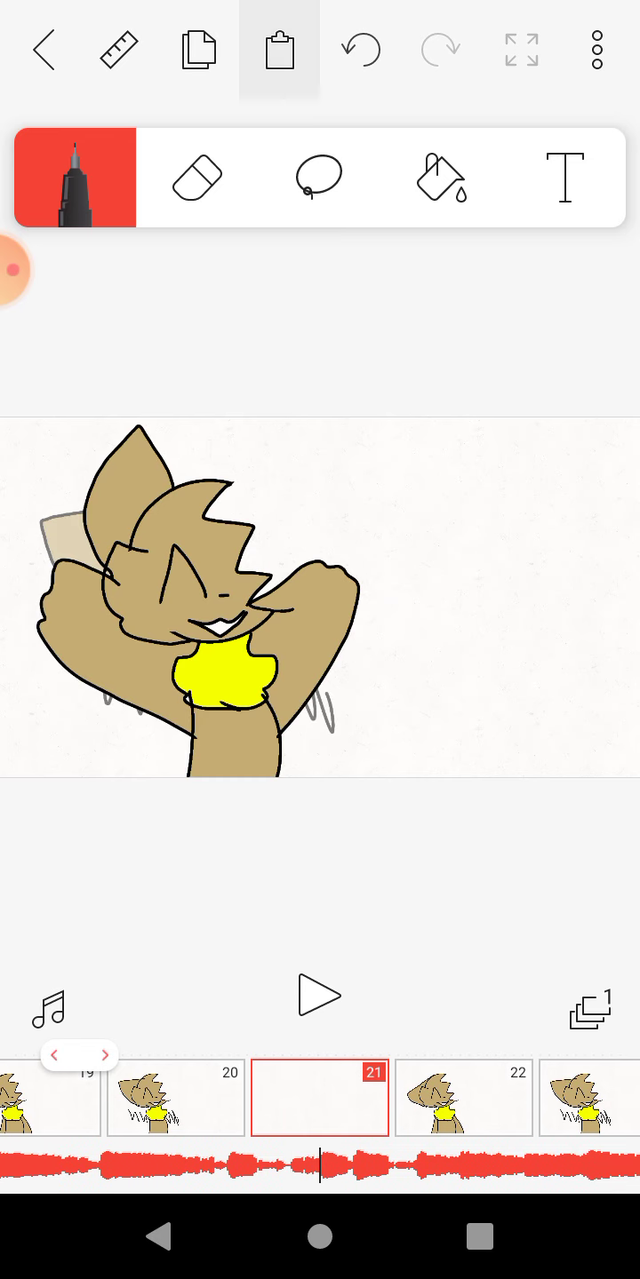
Paste the cat pose into the frames following frame 21
{"action": "left_click", "coordinate": [463, 1099]}
{"action": "left_click", "coordinate": [279, 50]}
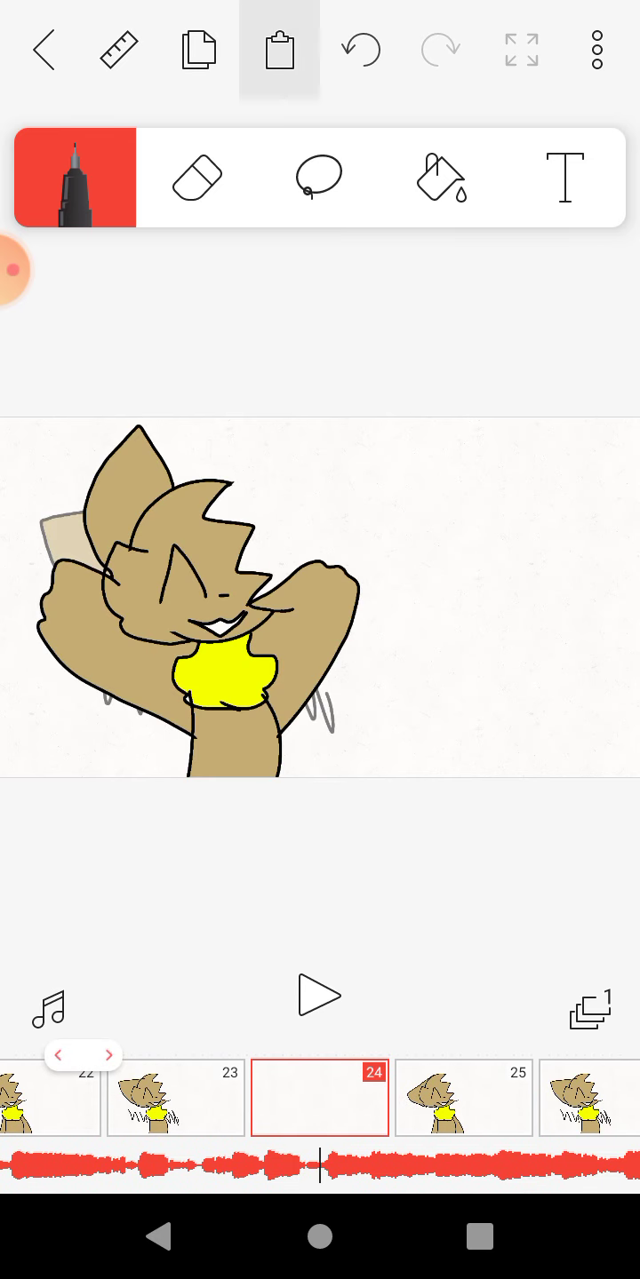
{"action": "left_click", "coordinate": [462, 1097]}
{"action": "left_click", "coordinate": [416, 1097]}
{"action": "left_click", "coordinate": [279, 50]}
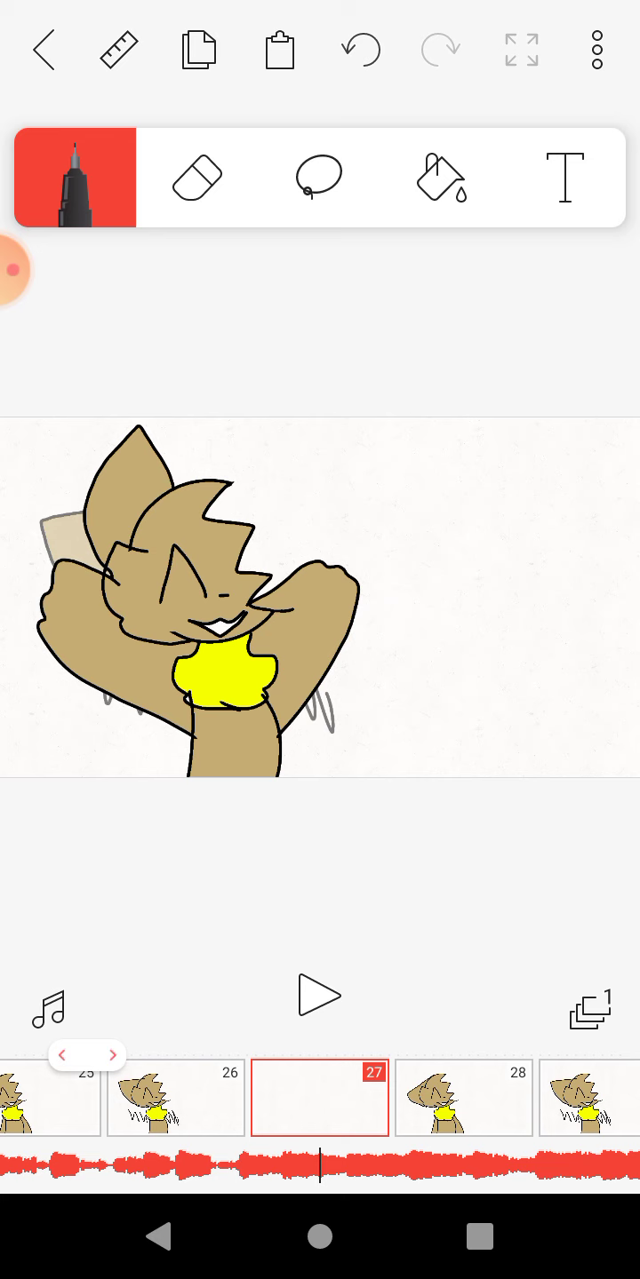
{"action": "left_click", "coordinate": [462, 1098]}
Fill frames 29 through 36 with the copied cat drawing
{"action": "left_click", "coordinate": [279, 49]}
{"action": "left_click", "coordinate": [463, 1098]}
{"action": "left_click", "coordinate": [279, 51]}
{"action": "left_click", "coordinate": [462, 1098]}
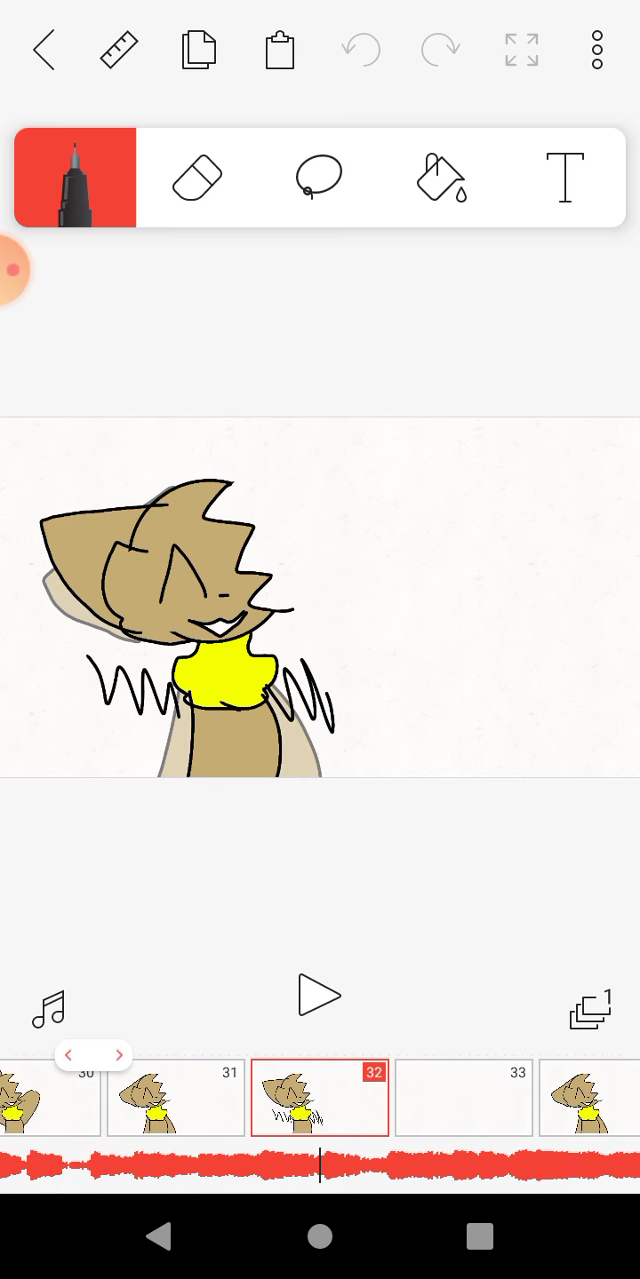
{"action": "left_click", "coordinate": [279, 50]}
{"action": "left_click", "coordinate": [463, 1097]}
{"action": "left_click", "coordinate": [279, 49]}
{"action": "left_click", "coordinate": [463, 1097]}
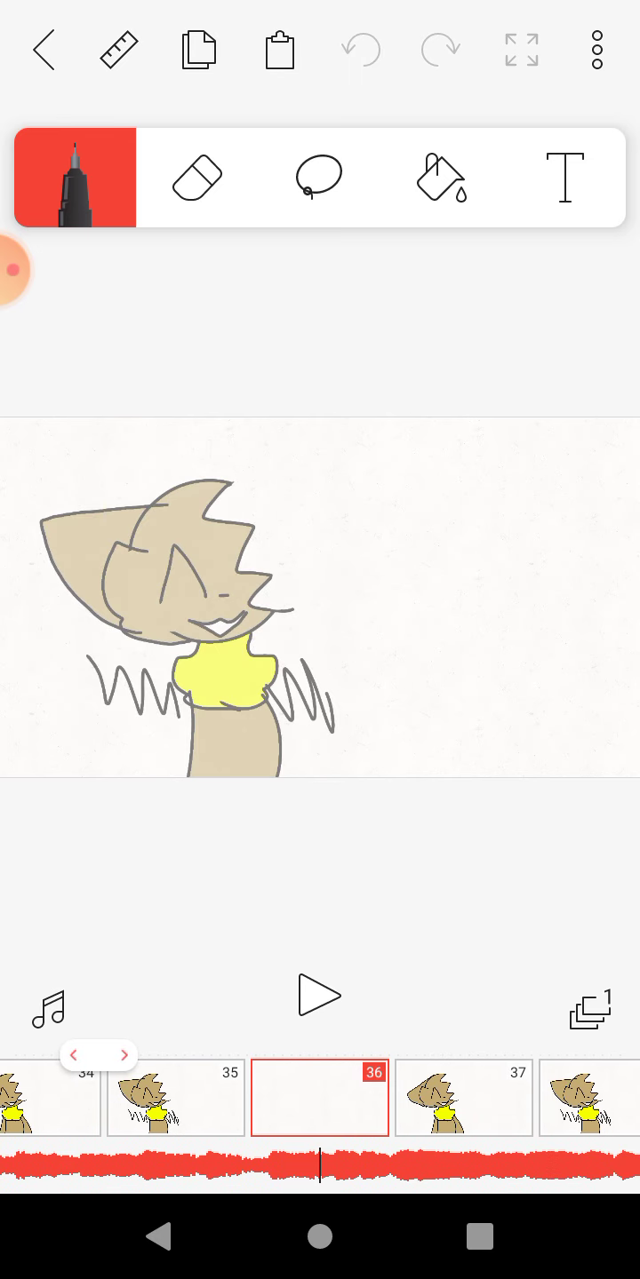
{"action": "left_click", "coordinate": [279, 50]}
Paste the cat pose into frames 37 through 45
{"action": "left_click", "coordinate": [463, 1098]}
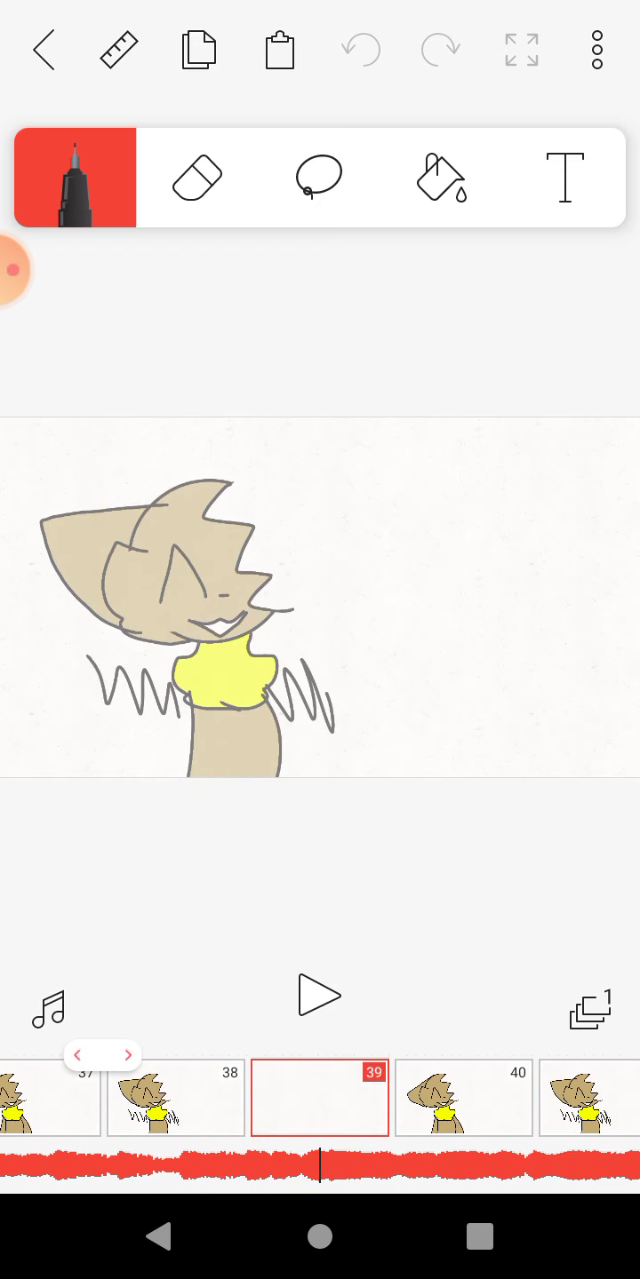
{"action": "left_click", "coordinate": [463, 1098]}
{"action": "left_click", "coordinate": [279, 50]}
{"action": "left_click", "coordinate": [463, 1097]}
{"action": "left_click", "coordinate": [463, 1097]}
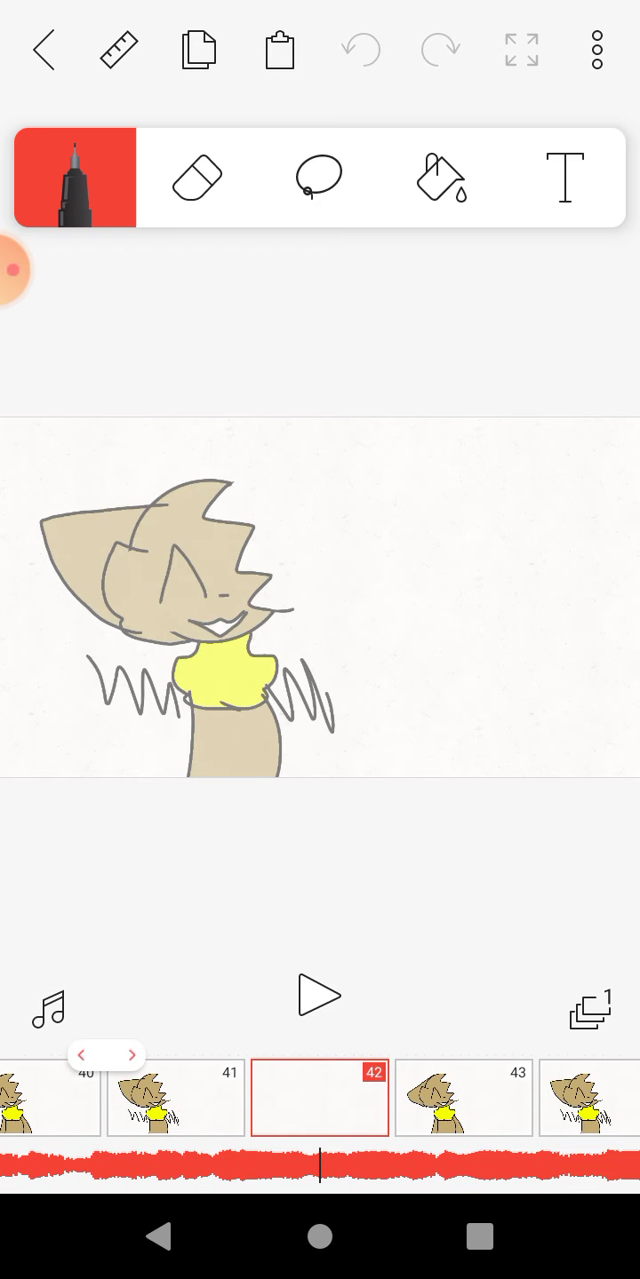
{"action": "left_click", "coordinate": [279, 50]}
{"action": "left_click", "coordinate": [462, 1098]}
{"action": "left_click", "coordinate": [279, 50]}
{"action": "left_click", "coordinate": [463, 1097]}
{"action": "left_click", "coordinate": [279, 51]}
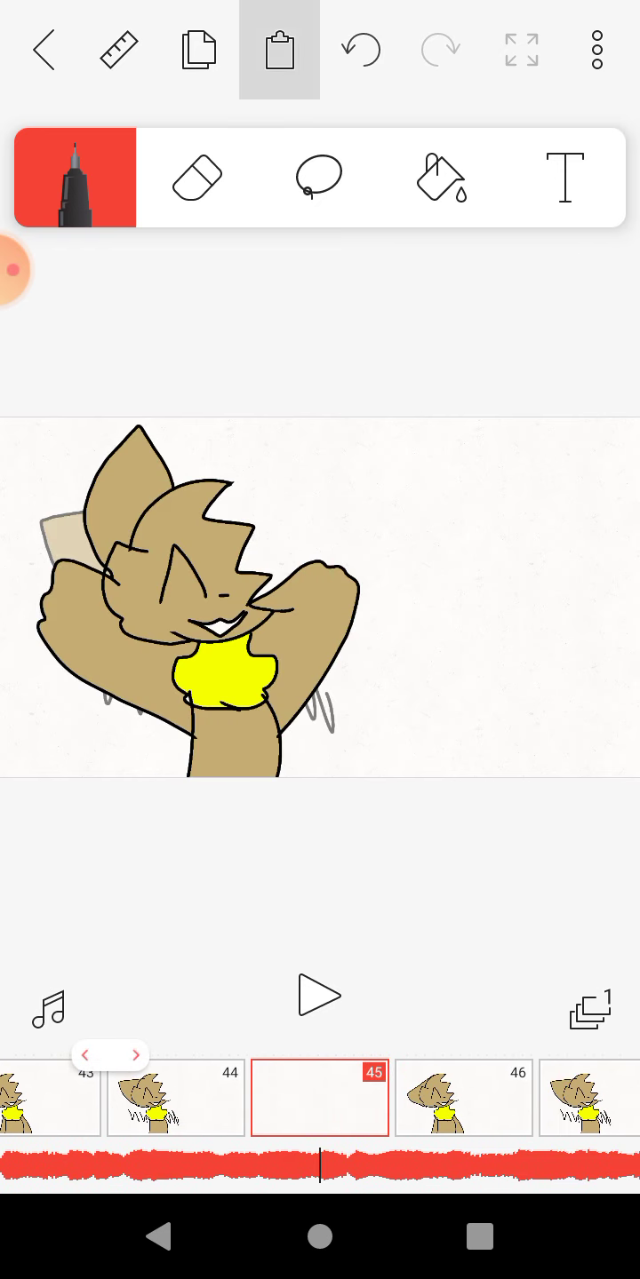
Fill frames 46 through 54 with the copied cat pose
{"action": "left_click", "coordinate": [462, 1097]}
{"action": "left_click", "coordinate": [279, 50]}
{"action": "left_click", "coordinate": [463, 1097]}
{"action": "left_click", "coordinate": [463, 1097]}
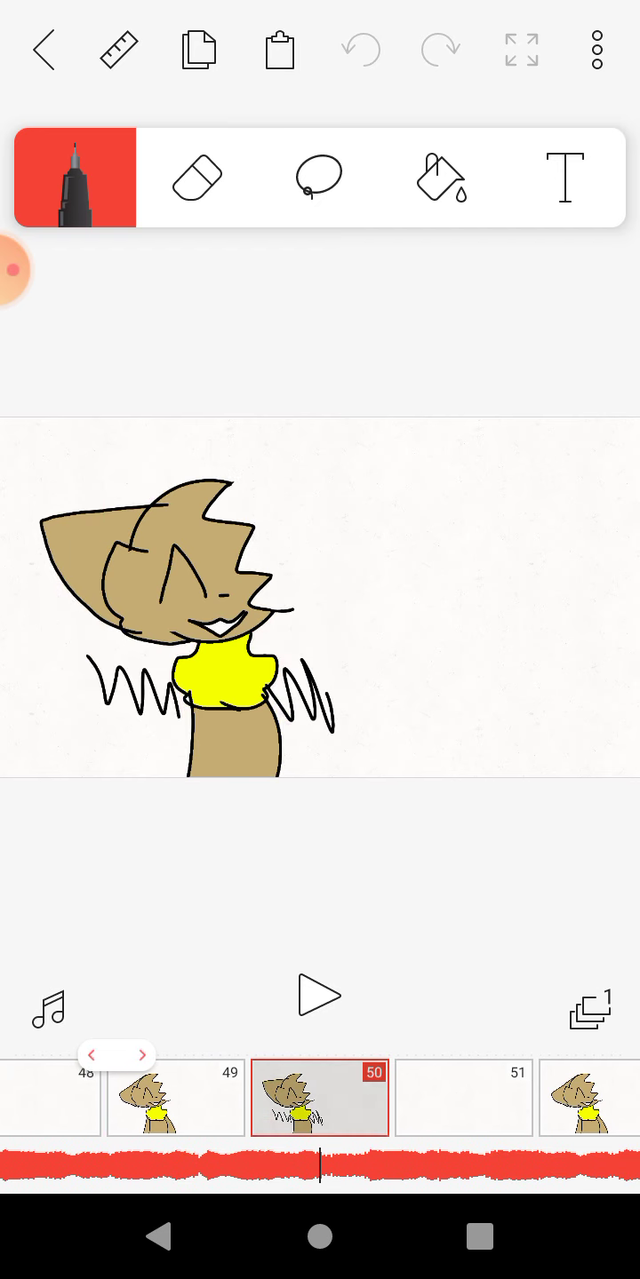
{"action": "left_click", "coordinate": [278, 50]}
{"action": "left_click", "coordinate": [463, 1097]}
{"action": "left_click", "coordinate": [279, 50]}
{"action": "left_click", "coordinate": [463, 1097]}
{"action": "left_click", "coordinate": [279, 50]}
{"action": "left_click", "coordinate": [463, 1097]}
{"action": "left_click", "coordinate": [279, 50]}
{"action": "left_click", "coordinate": [463, 1098]}
Paste the arms-raised pose into frame 57 and fill frames up to 60
{"action": "left_click", "coordinate": [278, 50]}
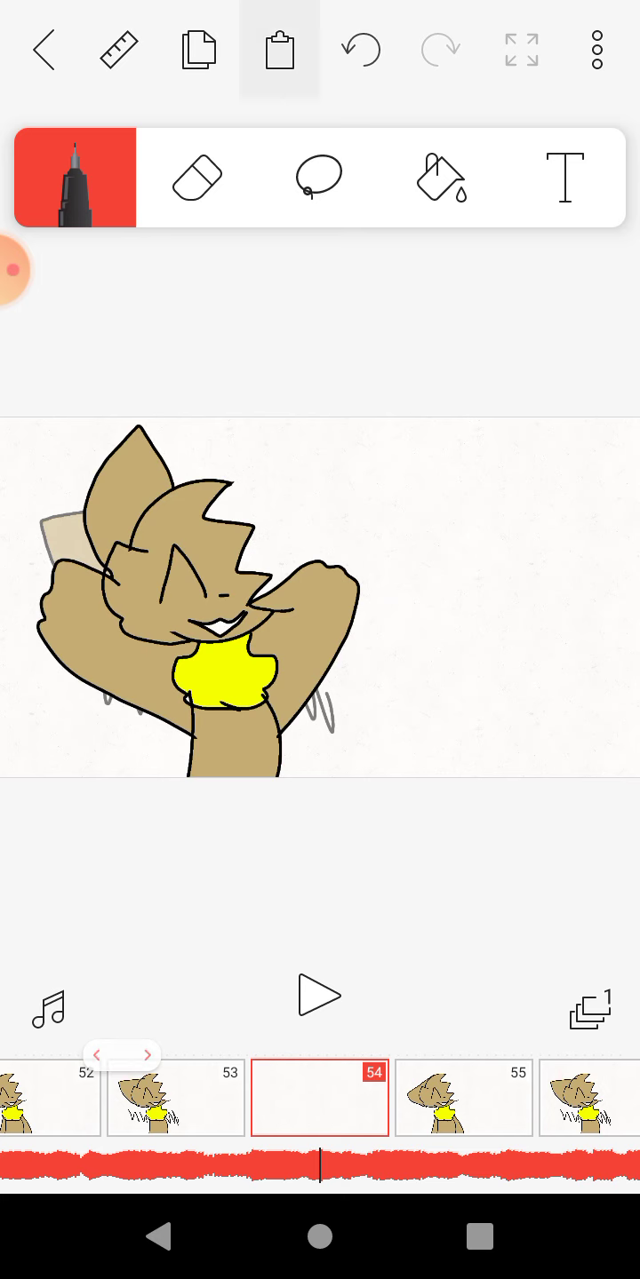
{"action": "left_click", "coordinate": [463, 1098]}
{"action": "left_click", "coordinate": [279, 49]}
{"action": "left_click", "coordinate": [462, 1097]}
{"action": "left_click", "coordinate": [279, 50]}
{"action": "left_click", "coordinate": [462, 1098]}
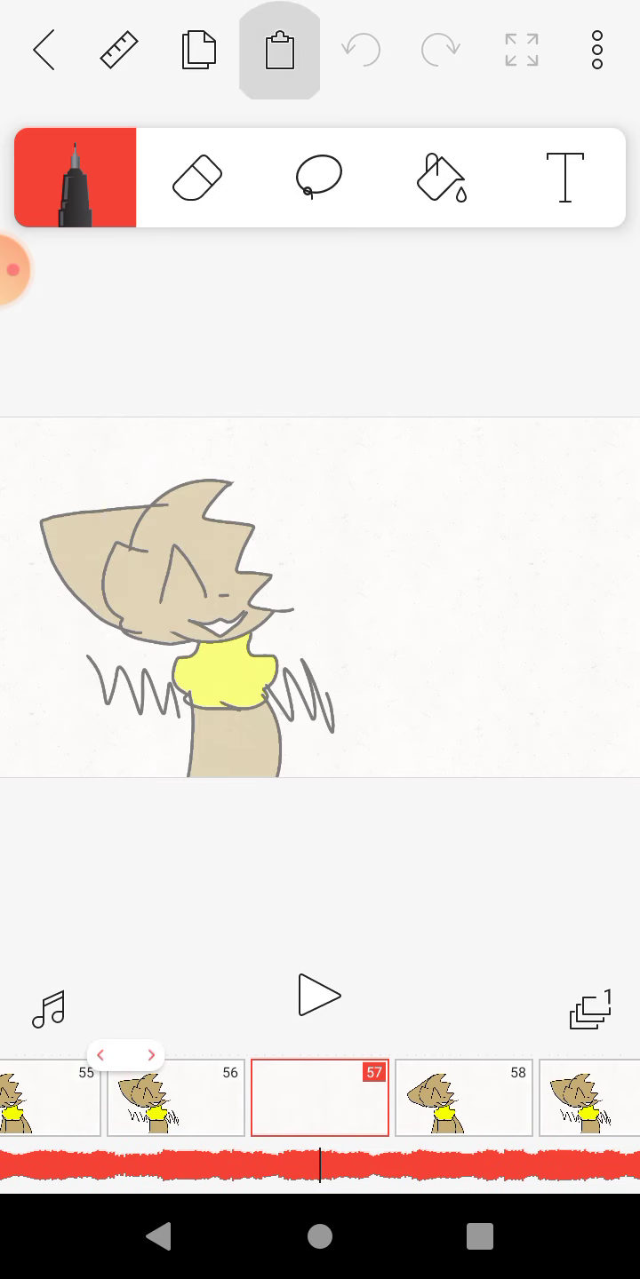
{"action": "left_click", "coordinate": [279, 50]}
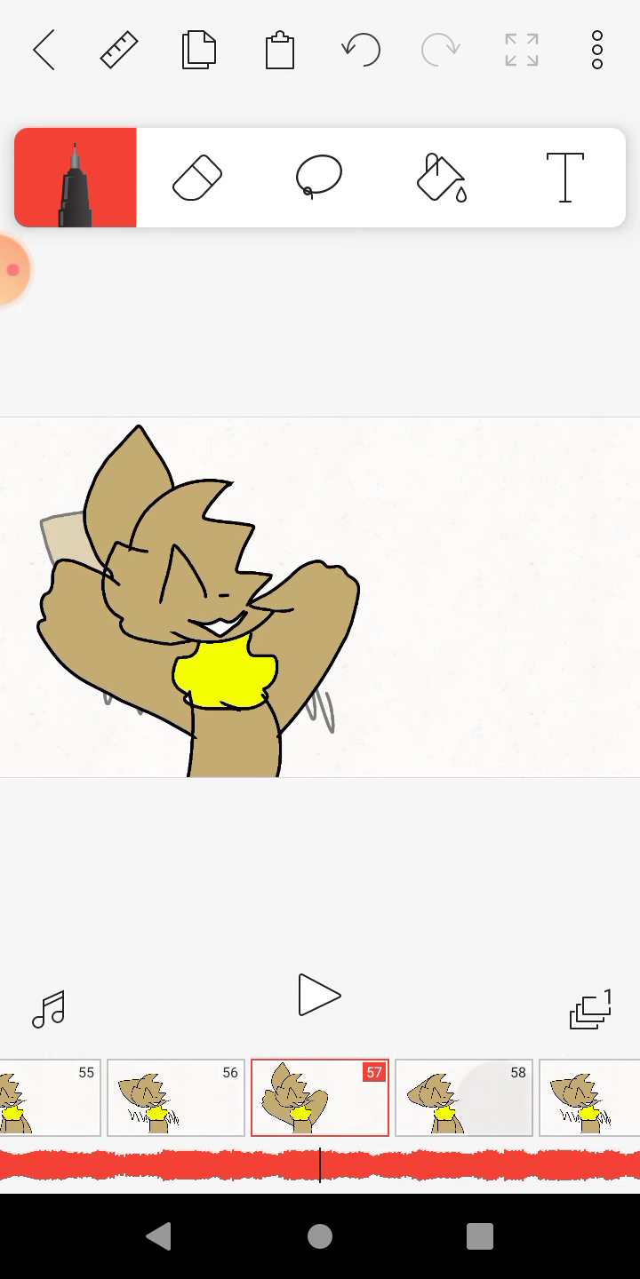
{"action": "left_click", "coordinate": [463, 1097]}
{"action": "left_click", "coordinate": [278, 49]}
{"action": "left_click", "coordinate": [463, 1098]}
{"action": "left_click", "coordinate": [278, 49]}
{"action": "left_click", "coordinate": [463, 1097]}
{"action": "left_click", "coordinate": [279, 50]}
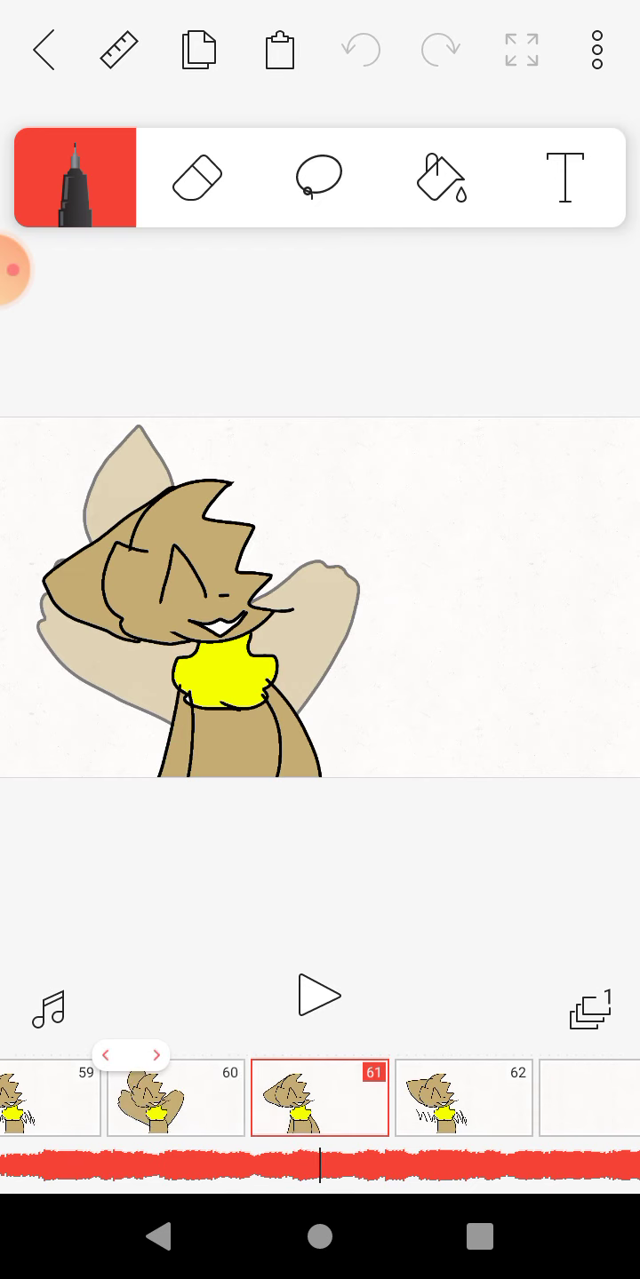
Fill frames 61 through 68 with the copied cat pose
{"action": "left_click", "coordinate": [279, 50]}
{"action": "left_click", "coordinate": [463, 1098]}
{"action": "left_click", "coordinate": [462, 1097]}
{"action": "left_click", "coordinate": [278, 49]}
{"action": "left_click", "coordinate": [463, 1098]}
{"action": "left_click", "coordinate": [463, 1098]}
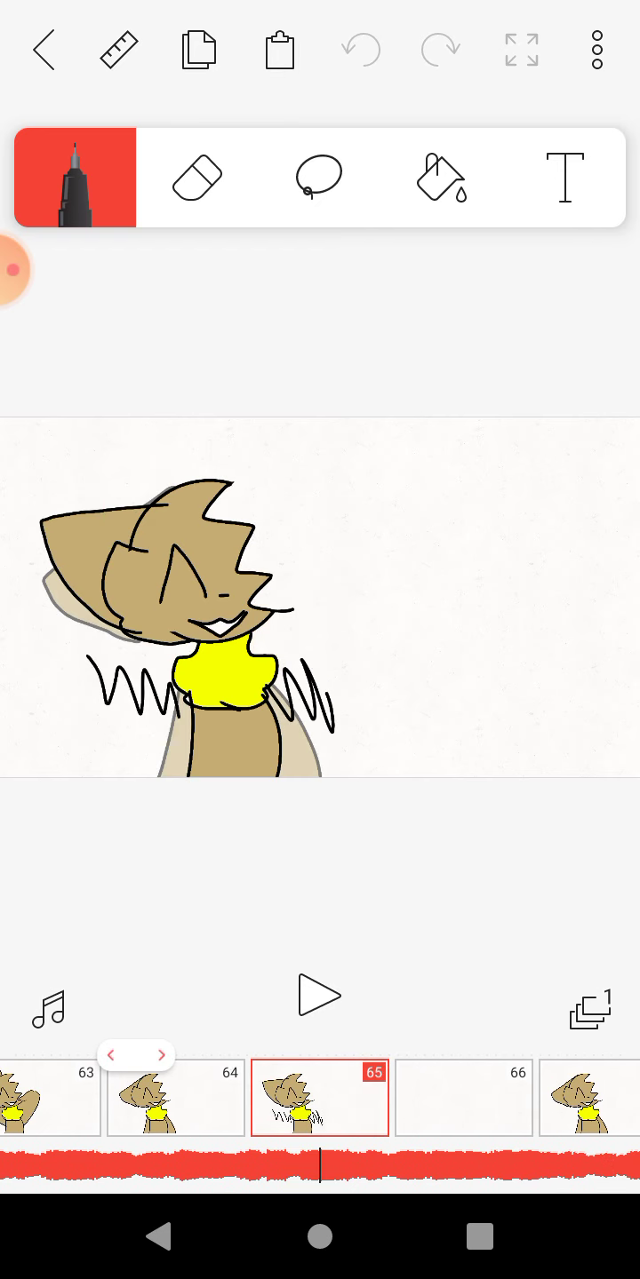
{"action": "left_click", "coordinate": [463, 1098]}
{"action": "left_click", "coordinate": [279, 50]}
{"action": "left_click", "coordinate": [463, 1097]}
{"action": "left_click", "coordinate": [279, 50]}
{"action": "left_click", "coordinate": [463, 1098]}
{"action": "left_click", "coordinate": [462, 1097]}
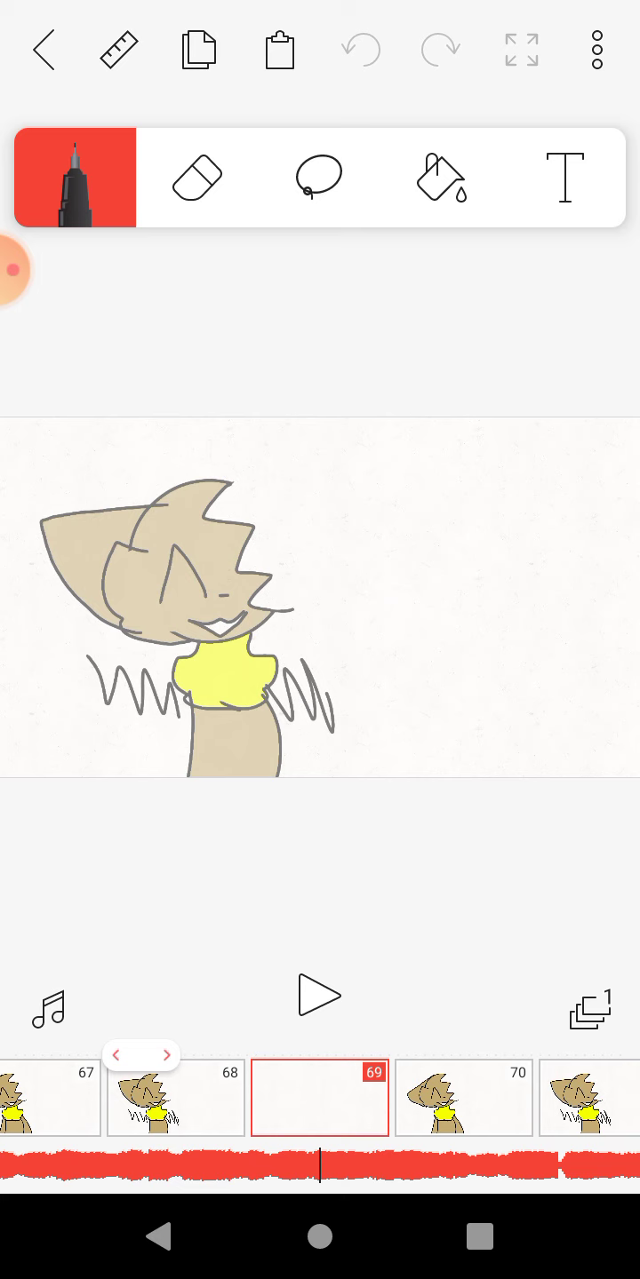
Paste the cat pose into frame 69, frame 72 and the frames after
{"action": "left_click", "coordinate": [279, 50]}
{"action": "left_click", "coordinate": [463, 1098]}
{"action": "left_click", "coordinate": [463, 1098]}
{"action": "left_click", "coordinate": [279, 51]}
{"action": "left_click", "coordinate": [463, 1098]}
{"action": "left_click", "coordinate": [279, 50]}
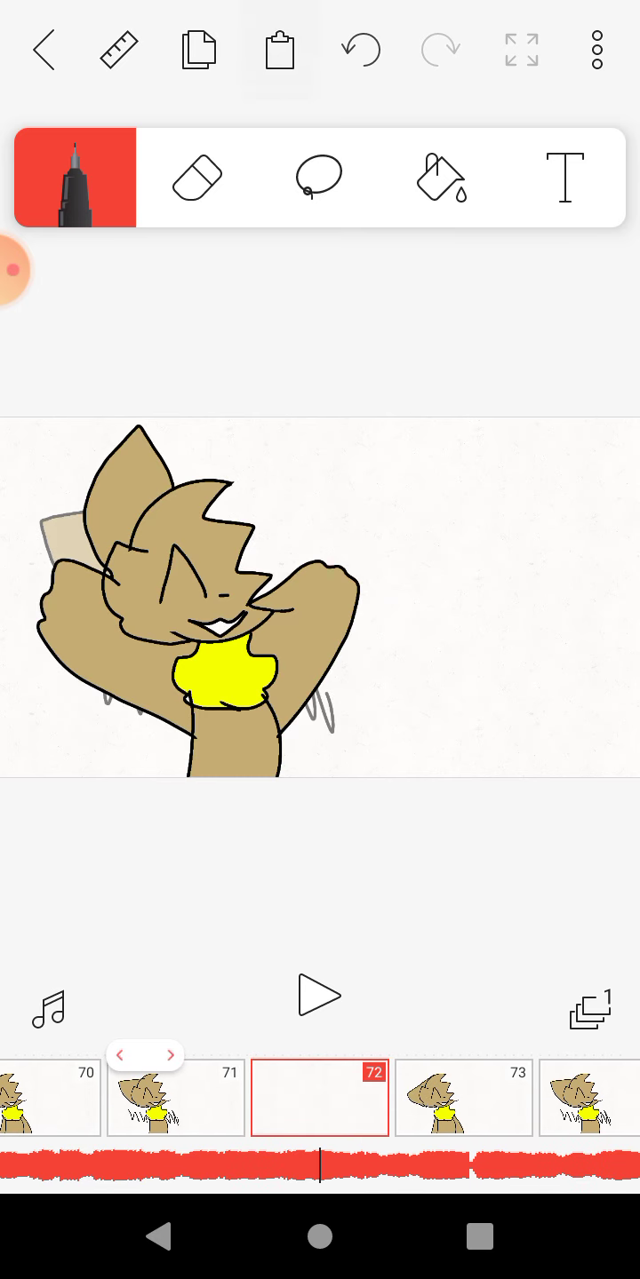
{"action": "left_click", "coordinate": [463, 1098]}
{"action": "left_click", "coordinate": [463, 1097]}
{"action": "left_click", "coordinate": [279, 49]}
{"action": "left_click", "coordinate": [462, 1097]}
Fill frames 77 through 87, ending with the arms-raised pose at frame 87
{"action": "left_click", "coordinate": [279, 50]}
{"action": "left_click", "coordinate": [463, 1097]}
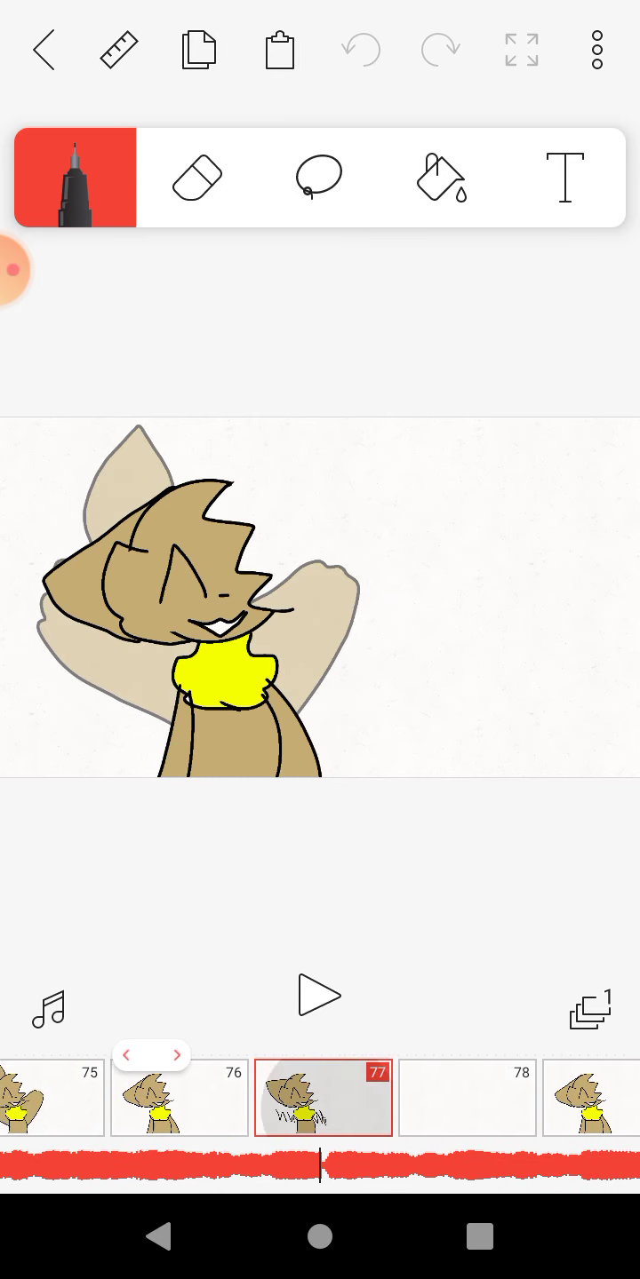
{"action": "left_click", "coordinate": [278, 50]}
{"action": "left_click", "coordinate": [463, 1098]}
{"action": "left_click", "coordinate": [278, 50]}
{"action": "left_click", "coordinate": [463, 1098]}
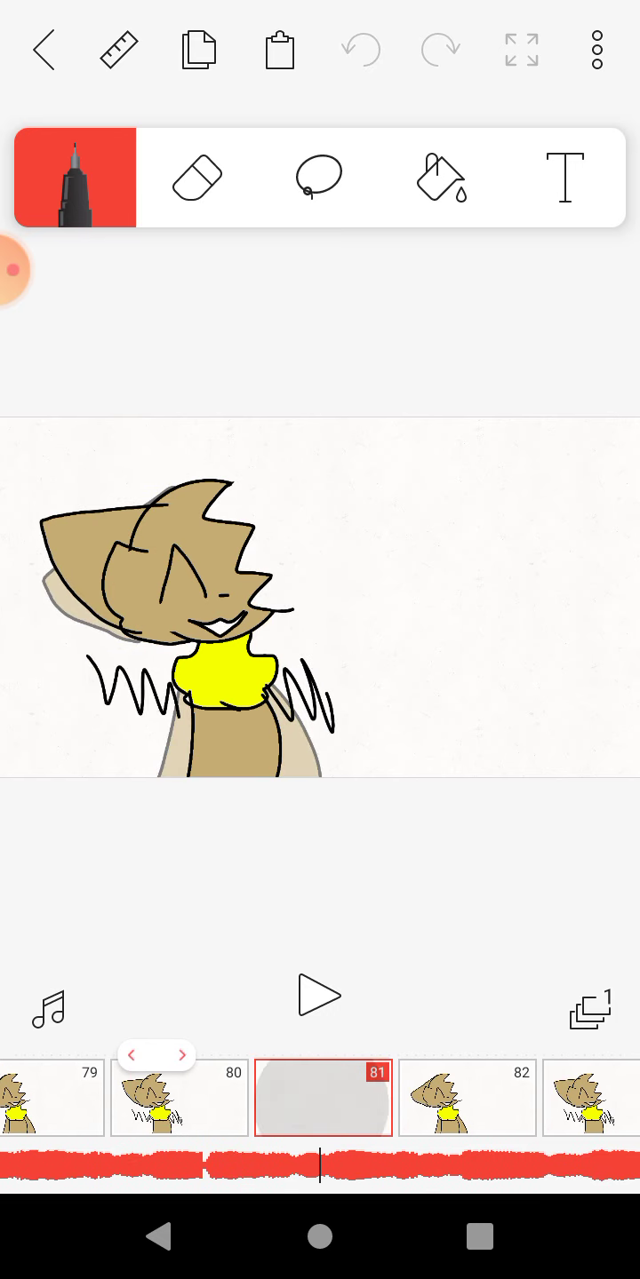
{"action": "left_click", "coordinate": [279, 50]}
{"action": "left_click", "coordinate": [463, 1098]}
{"action": "left_click", "coordinate": [462, 1098]}
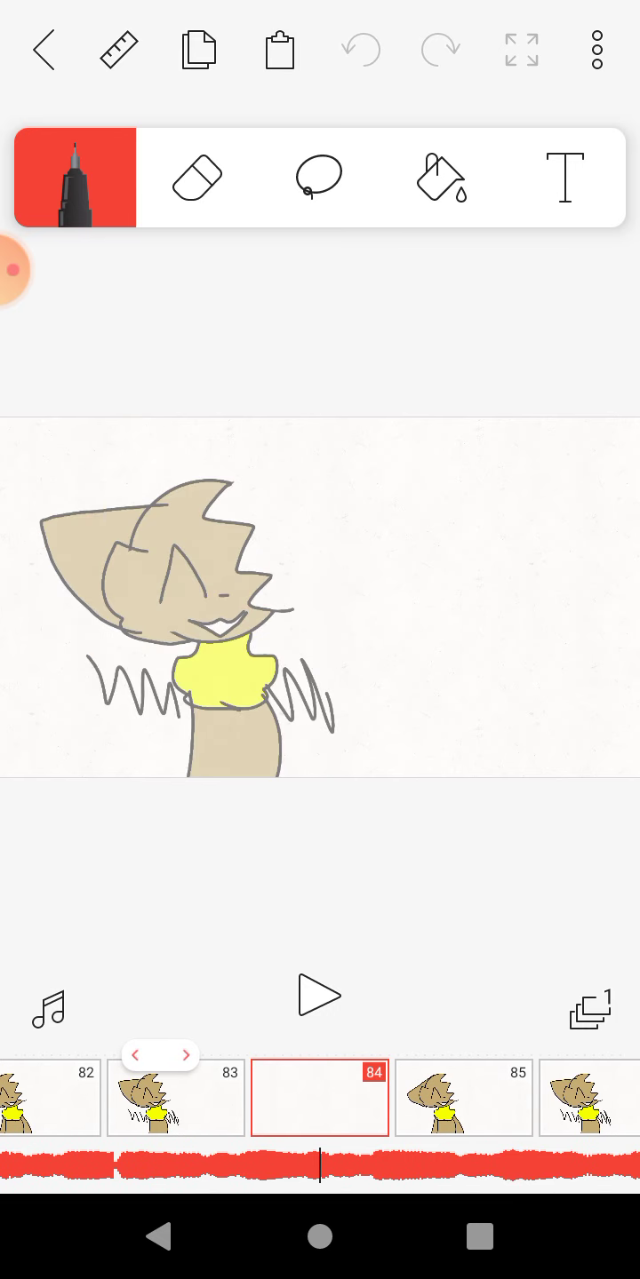
{"action": "left_click", "coordinate": [279, 51]}
{"action": "left_click", "coordinate": [463, 1098]}
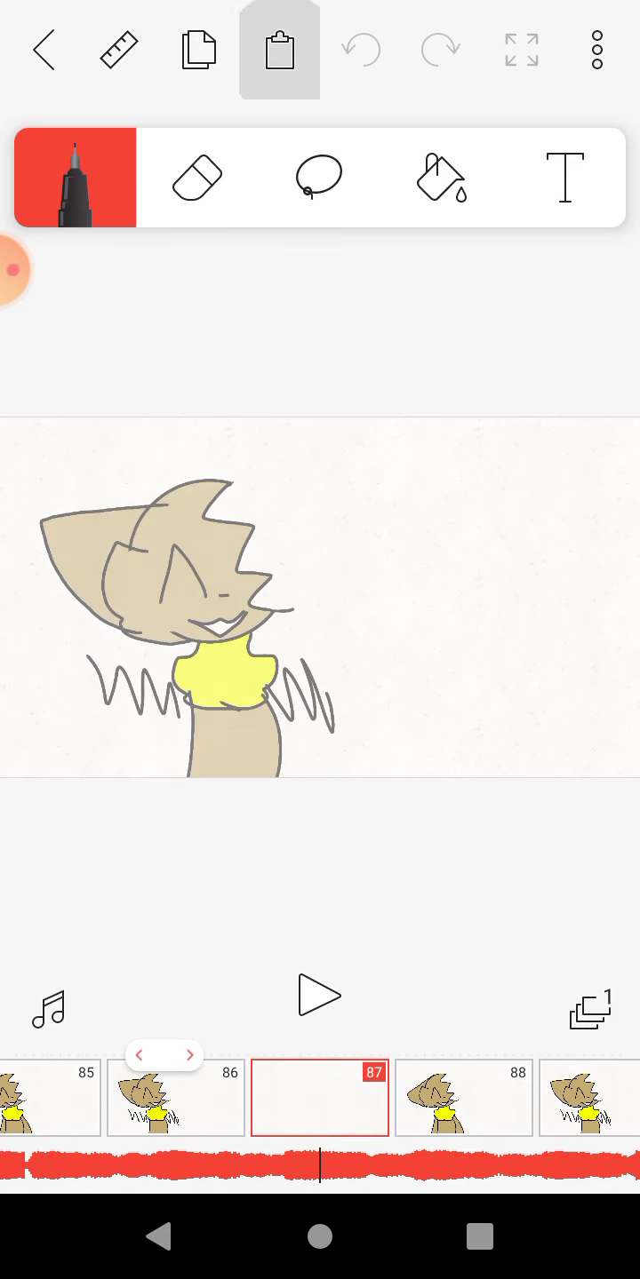
{"action": "left_click", "coordinate": [279, 50]}
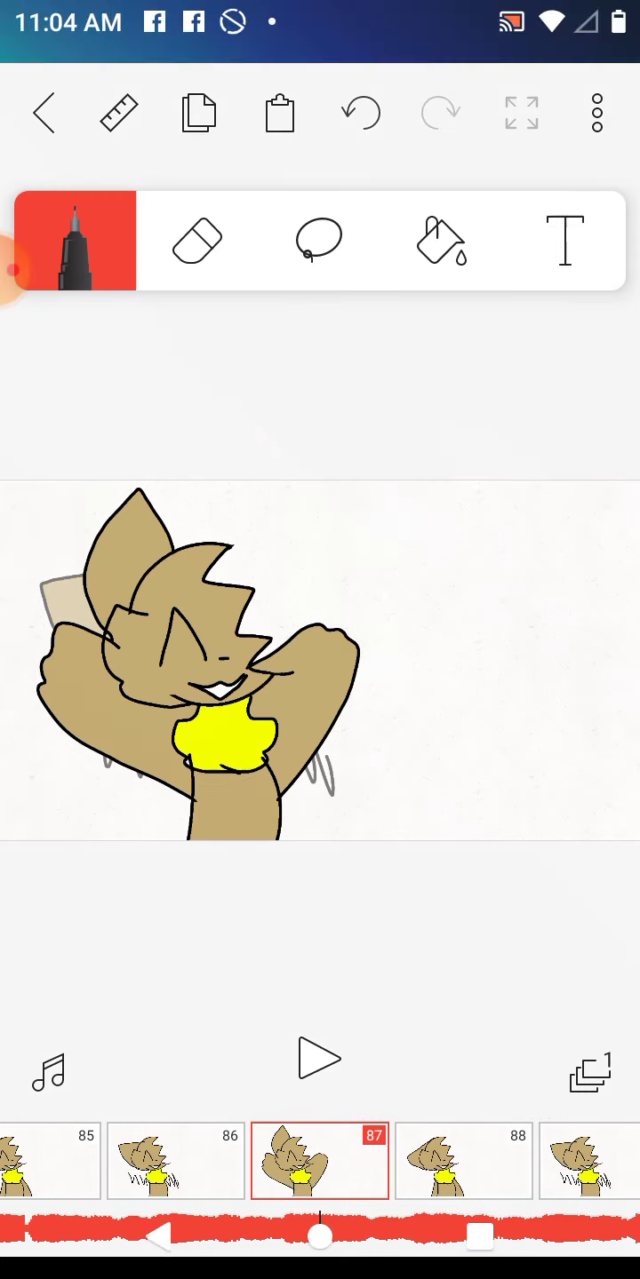
Return from the home screen and paste the arms-raised cat into frame 90 onward
{"action": "left_click", "coordinate": [319, 1237]}
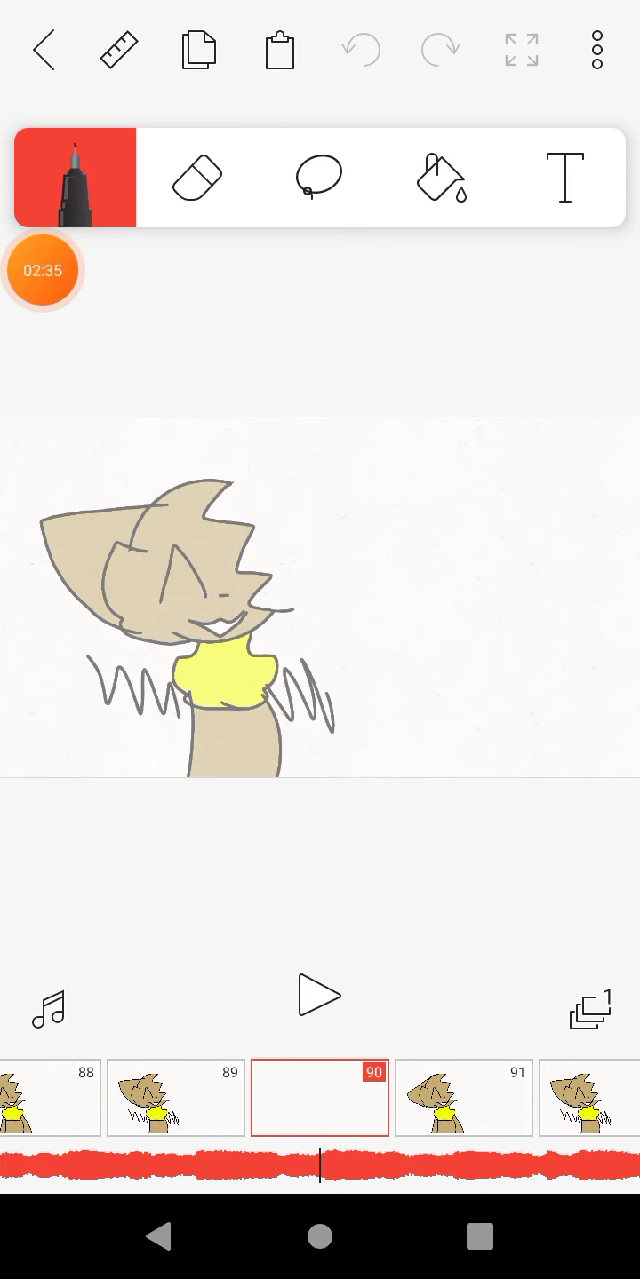
{"action": "left_click", "coordinate": [279, 51]}
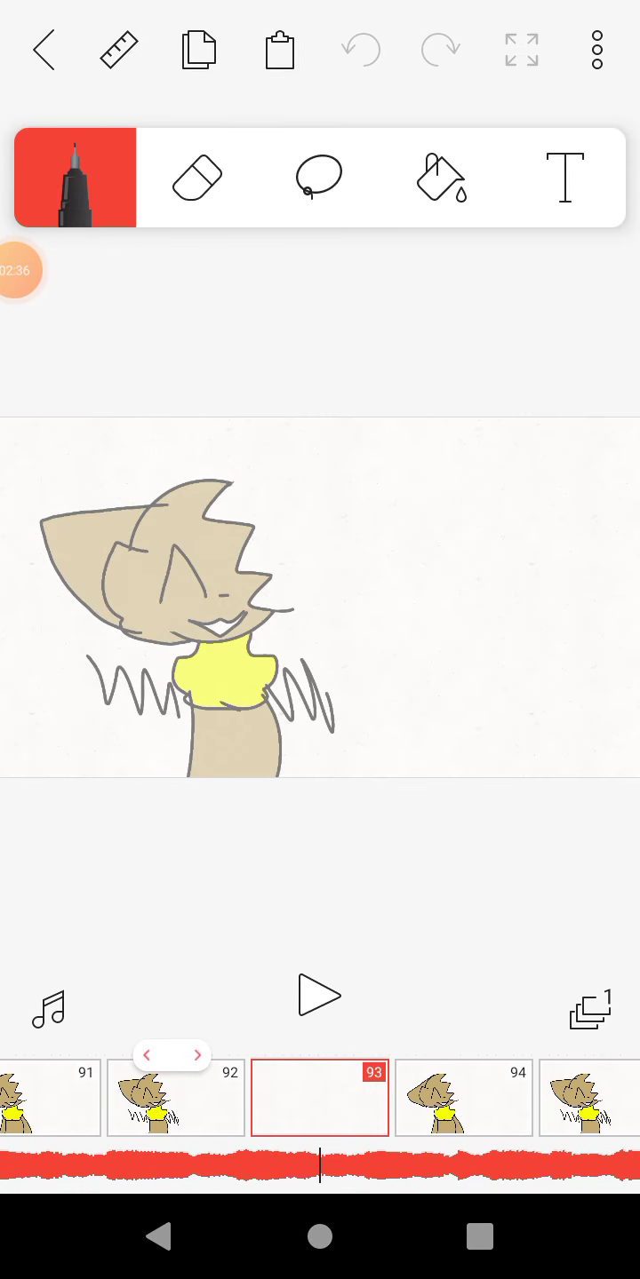
{"action": "left_click", "coordinate": [463, 1097]}
{"action": "left_click", "coordinate": [279, 50]}
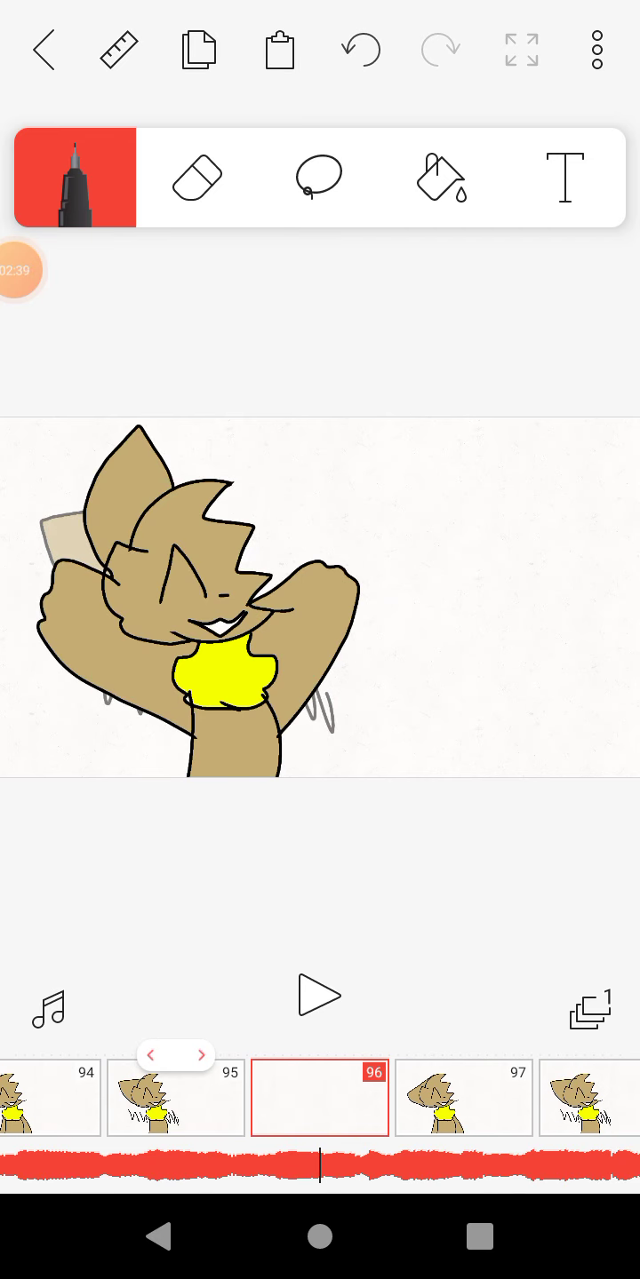
{"action": "left_click", "coordinate": [463, 1097]}
{"action": "left_click", "coordinate": [279, 50]}
{"action": "left_click", "coordinate": [463, 1097]}
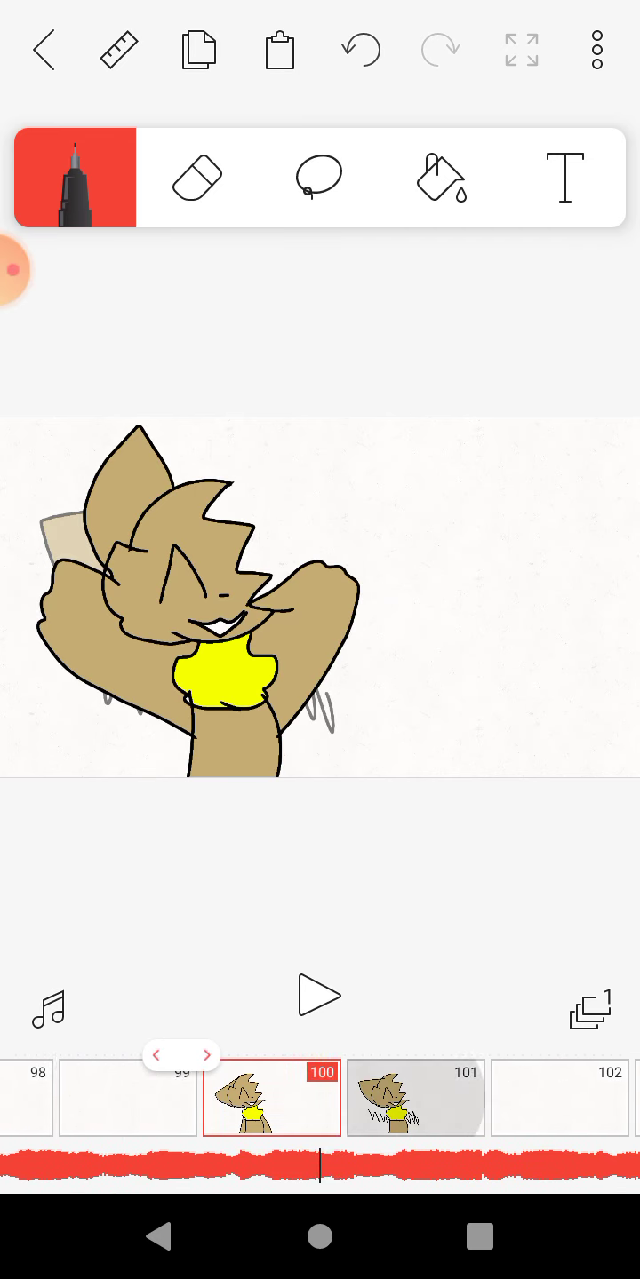
{"action": "left_click", "coordinate": [279, 50]}
{"action": "left_click", "coordinate": [462, 1097]}
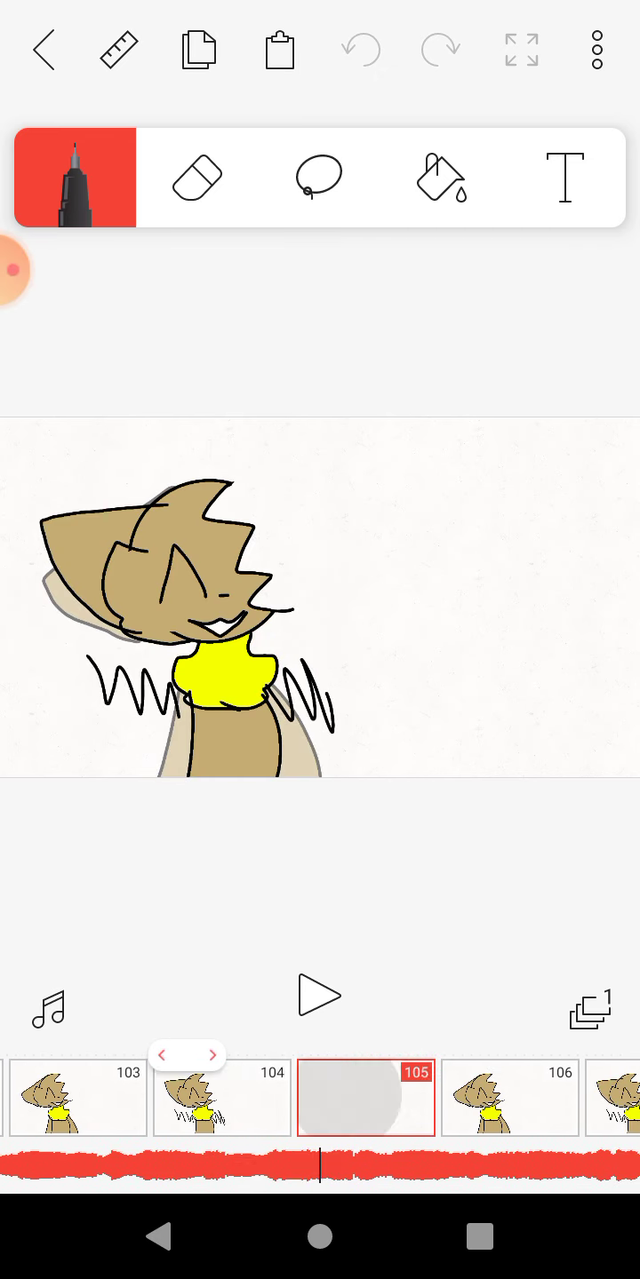
{"action": "left_click", "coordinate": [279, 50]}
Keep filling the next empty frames after frame 90 with the copied cat pose
{"action": "left_click", "coordinate": [463, 1097]}
{"action": "left_click", "coordinate": [279, 50]}
{"action": "left_click", "coordinate": [463, 1097]}
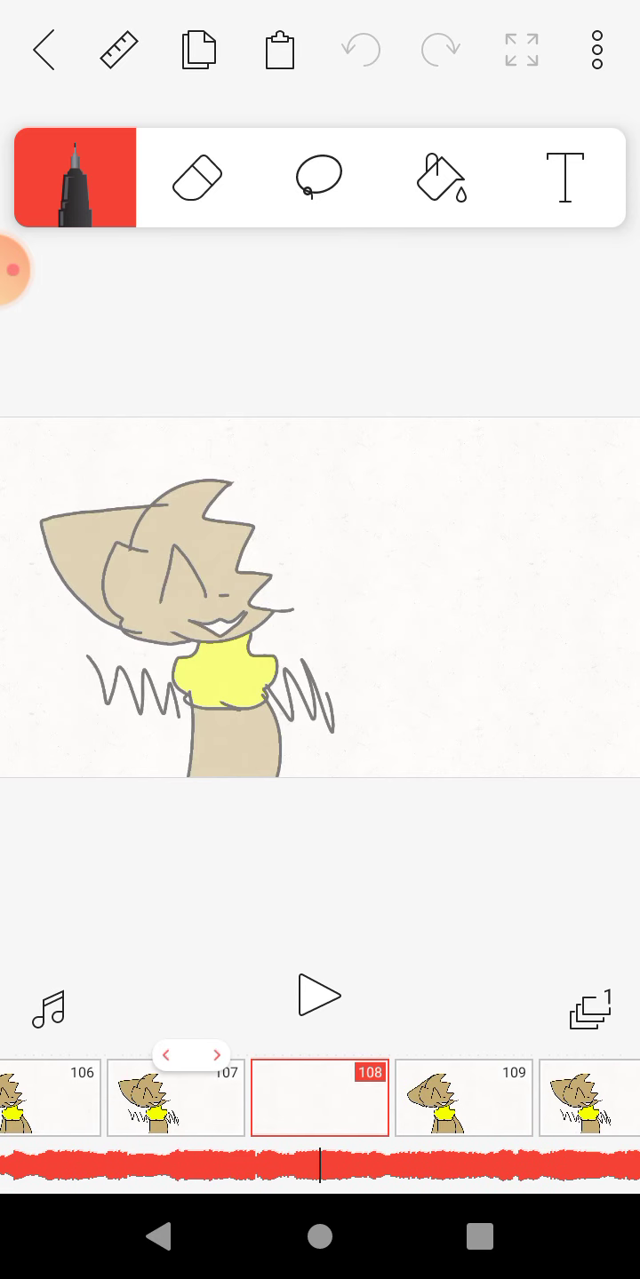
{"action": "left_click", "coordinate": [278, 50]}
{"action": "left_click", "coordinate": [463, 1097]}
{"action": "left_click", "coordinate": [463, 1098]}
{"action": "left_click", "coordinate": [279, 50]}
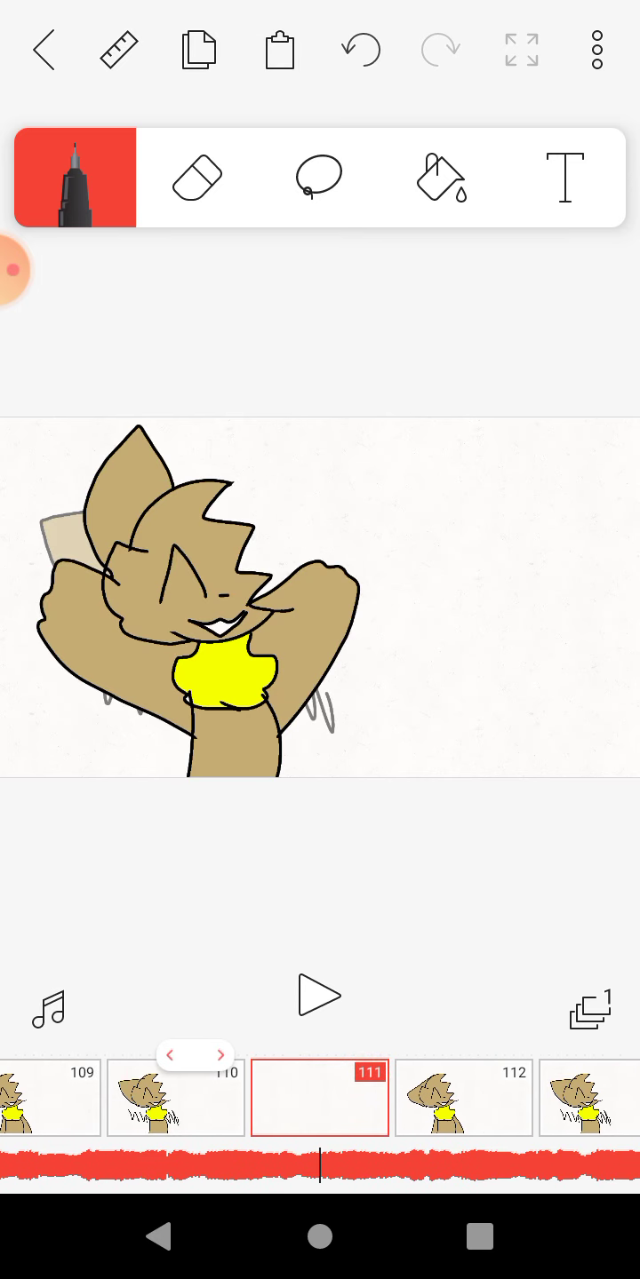
{"action": "left_click", "coordinate": [463, 1098]}
{"action": "left_click", "coordinate": [279, 50]}
{"action": "left_click", "coordinate": [463, 1097]}
{"action": "left_click", "coordinate": [463, 1098]}
{"action": "left_click", "coordinate": [279, 50]}
{"action": "left_click", "coordinate": [463, 1098]}
{"action": "left_click", "coordinate": [463, 1097]}
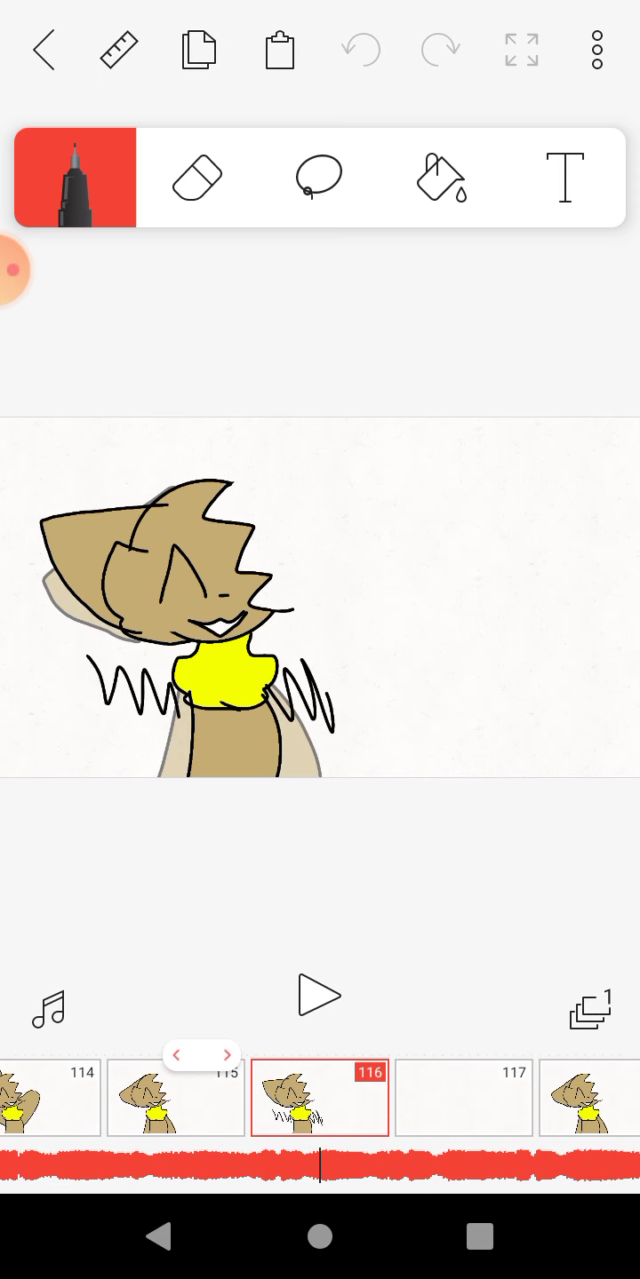
Paste the copied cat pose into the empty frames up to frame 129
{"action": "left_click", "coordinate": [279, 50]}
{"action": "left_click", "coordinate": [463, 1097]}
{"action": "left_click", "coordinate": [463, 1097]}
{"action": "left_click", "coordinate": [463, 1097]}
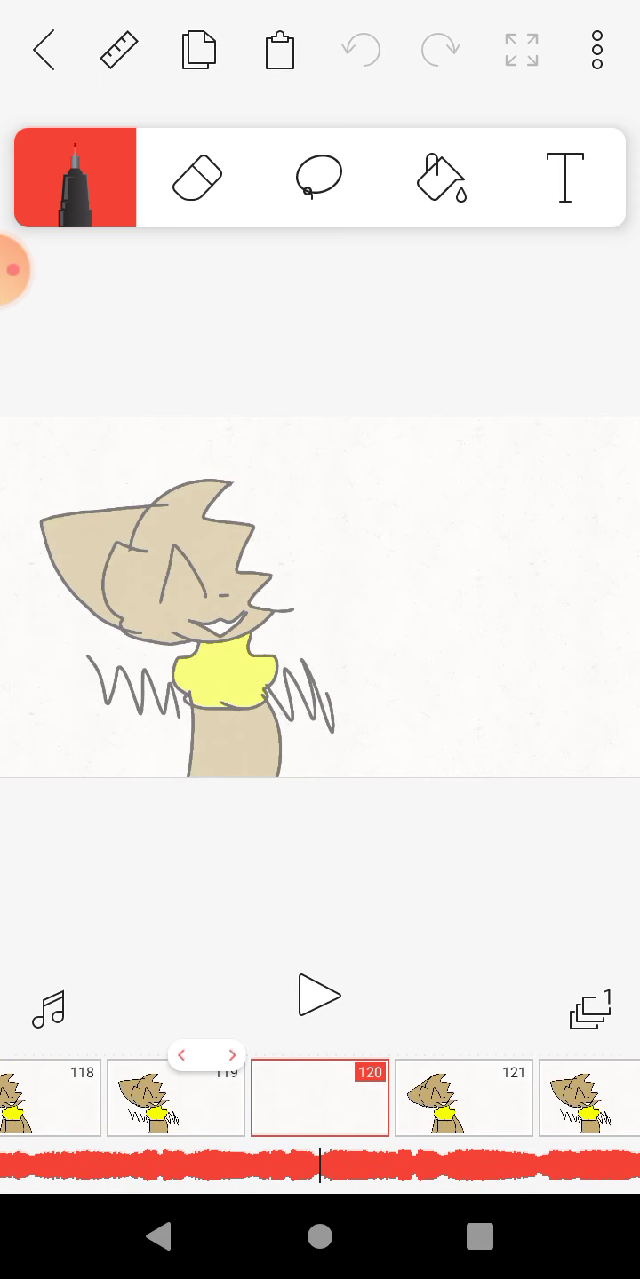
{"action": "left_click", "coordinate": [279, 50]}
{"action": "left_click", "coordinate": [462, 1097]}
{"action": "left_click", "coordinate": [279, 50]}
{"action": "left_click", "coordinate": [462, 1097]}
{"action": "left_click", "coordinate": [279, 49]}
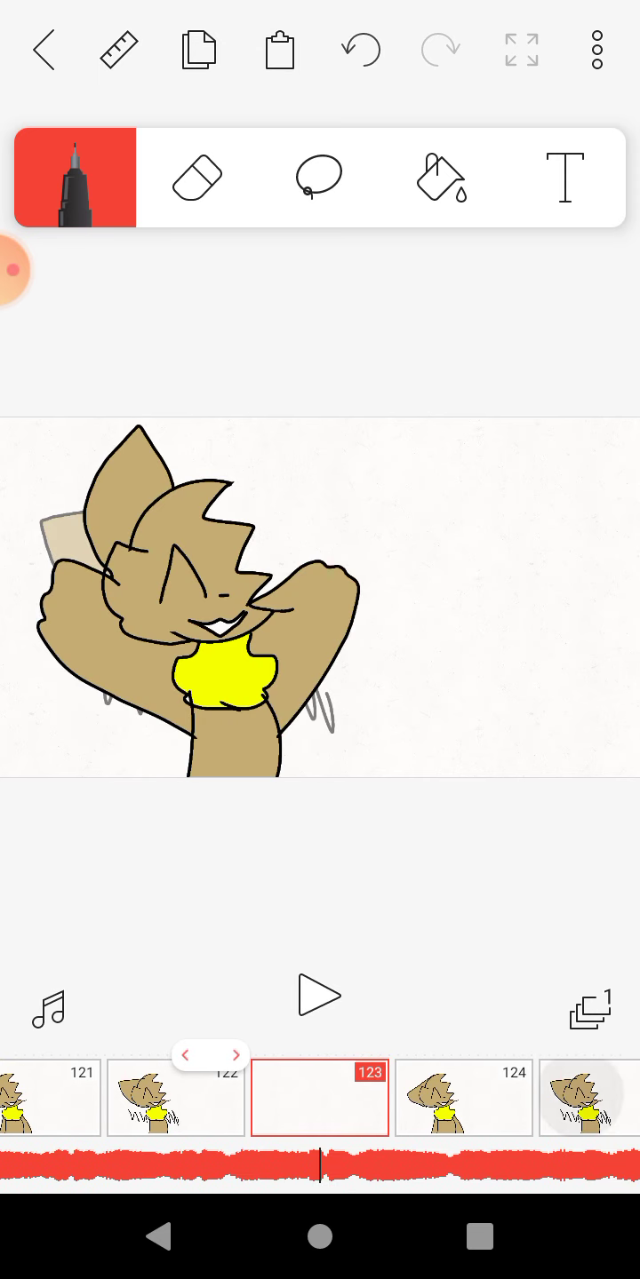
{"action": "left_click", "coordinate": [463, 1097]}
{"action": "left_click", "coordinate": [463, 1097]}
{"action": "left_click", "coordinate": [279, 49]}
{"action": "left_click", "coordinate": [463, 1097]}
{"action": "left_click", "coordinate": [279, 50]}
{"action": "left_click", "coordinate": [463, 1097]}
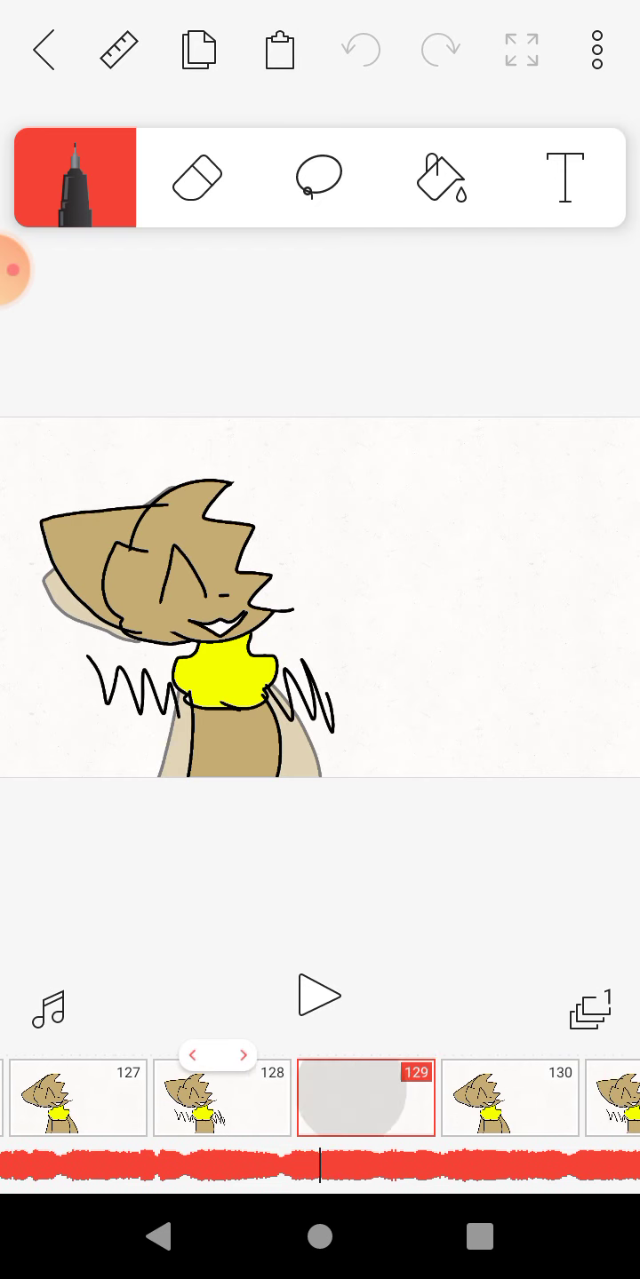
Fill the empty frames just after frame 129 with the cat pose
{"action": "left_click", "coordinate": [279, 50]}
{"action": "left_click", "coordinate": [463, 1097]}
{"action": "left_click", "coordinate": [279, 50]}
{"action": "left_click", "coordinate": [463, 1097]}
{"action": "left_click", "coordinate": [279, 50]}
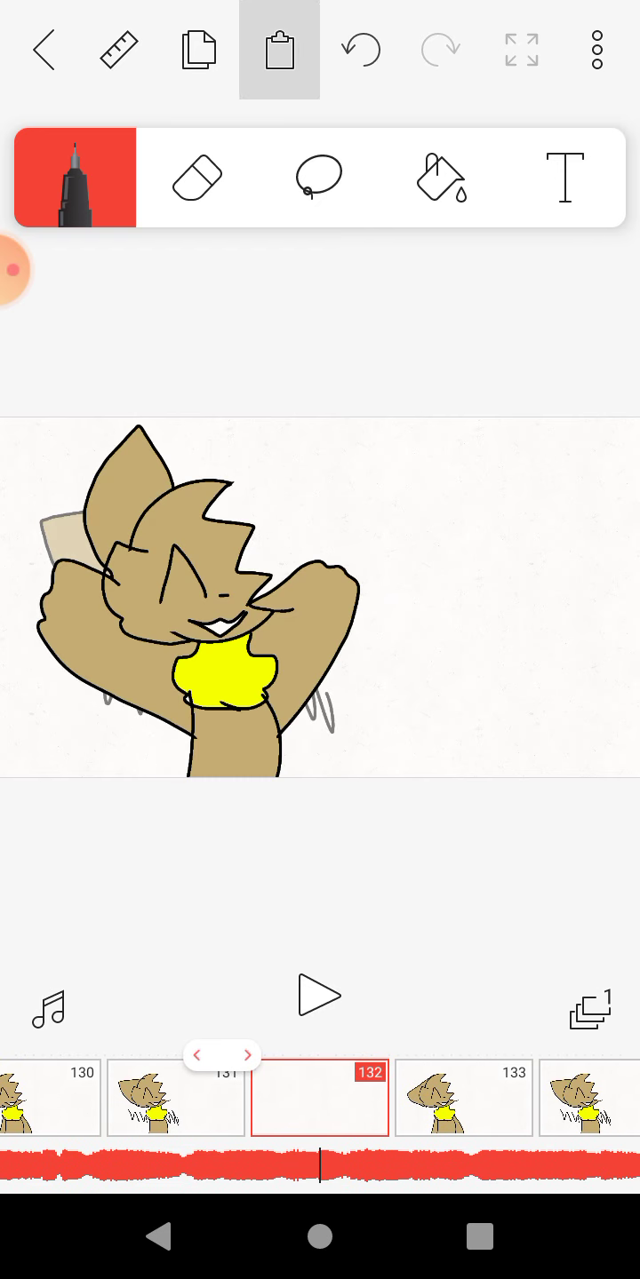
{"action": "left_click", "coordinate": [462, 1097]}
{"action": "left_click", "coordinate": [278, 50]}
{"action": "left_click", "coordinate": [463, 1098]}
{"action": "left_click", "coordinate": [279, 50]}
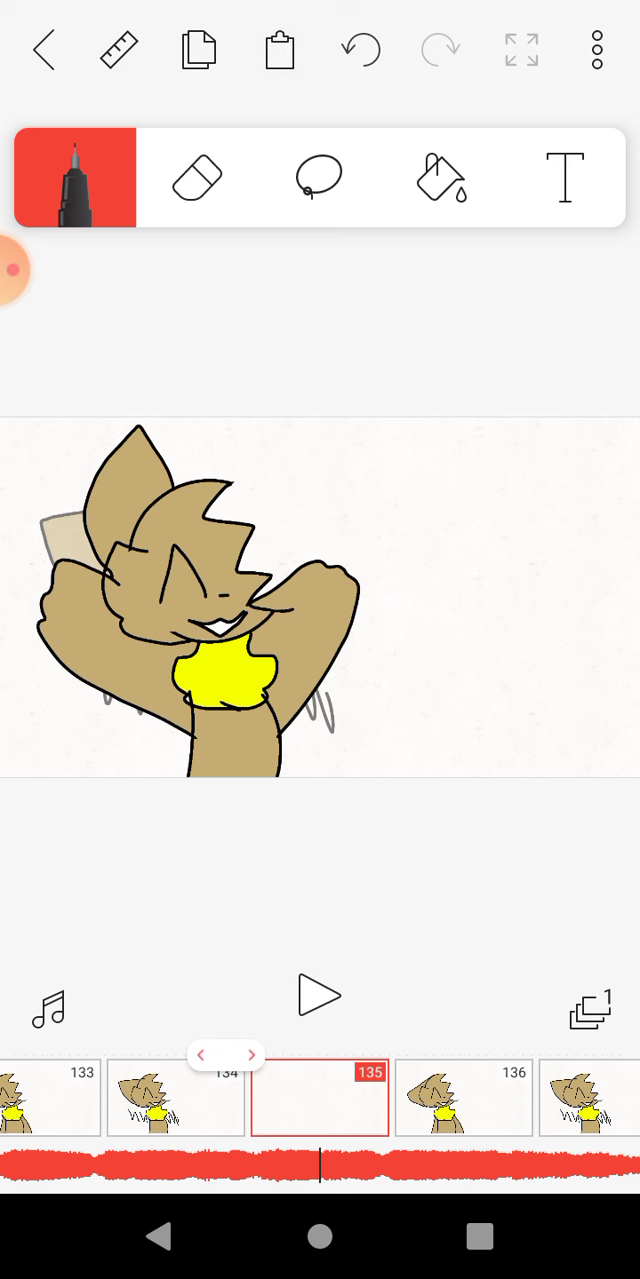
{"action": "left_click", "coordinate": [463, 1097]}
{"action": "left_click", "coordinate": [279, 51]}
{"action": "left_click", "coordinate": [463, 1098]}
{"action": "left_click", "coordinate": [279, 50]}
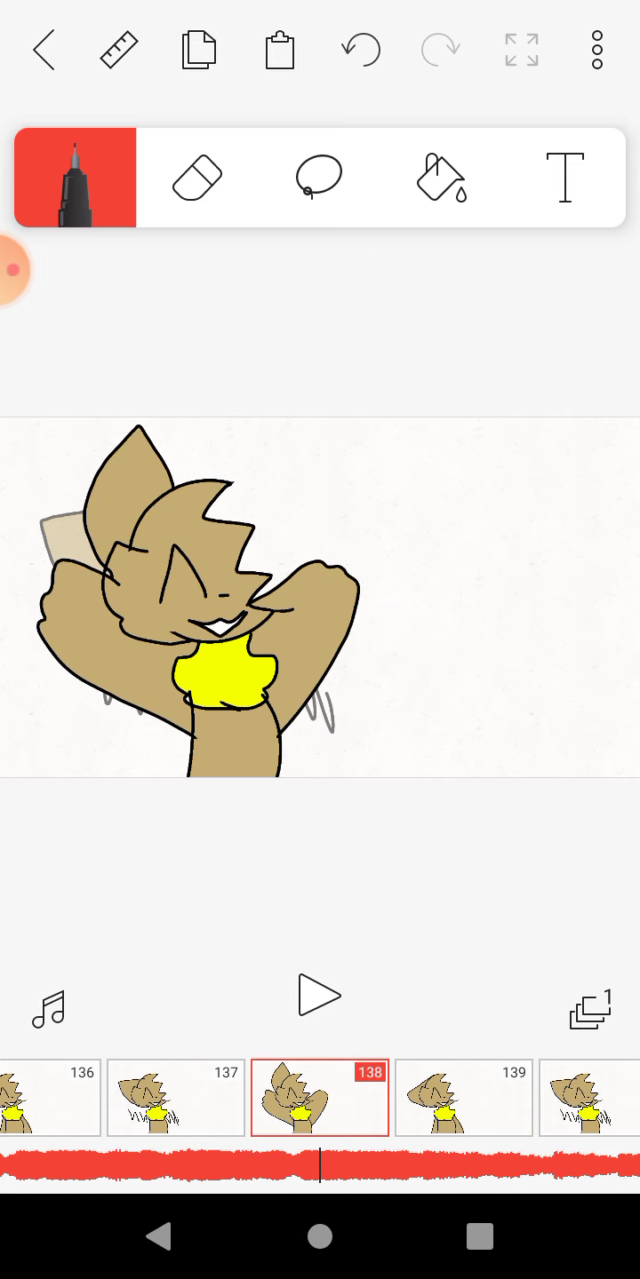
Paste the cat pose into frames up to 144 and 147
{"action": "left_click", "coordinate": [463, 1097]}
{"action": "left_click", "coordinate": [279, 50]}
{"action": "left_click", "coordinate": [463, 1098]}
{"action": "left_click", "coordinate": [279, 50]}
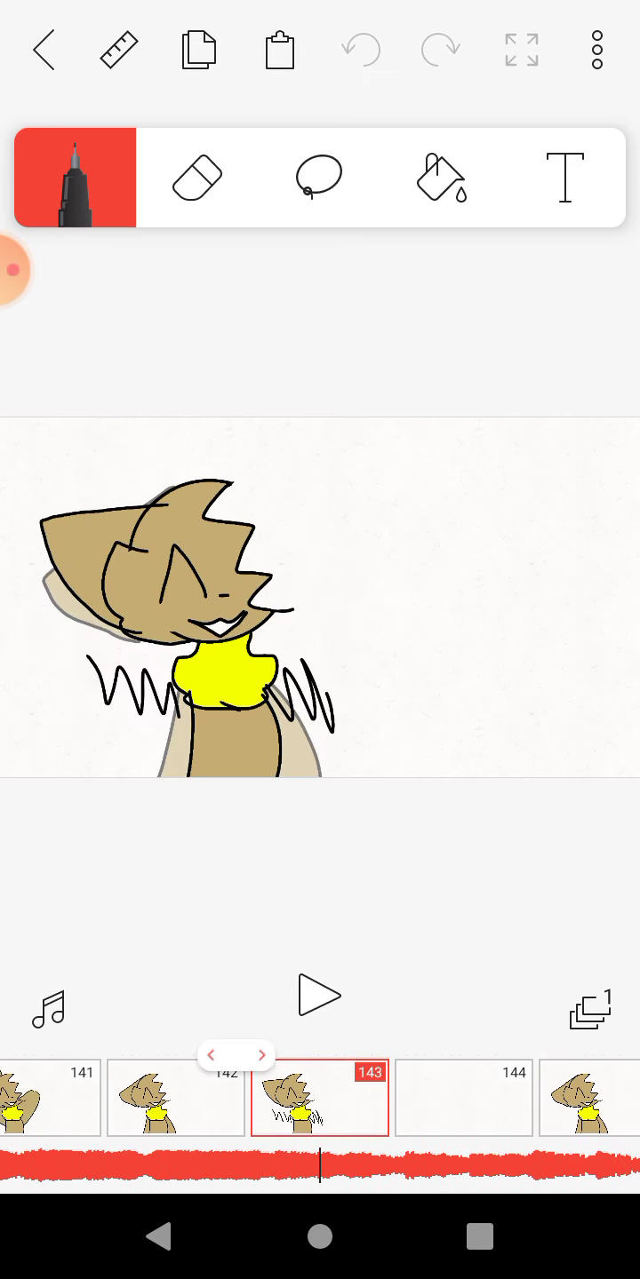
{"action": "left_click", "coordinate": [463, 1097]}
{"action": "left_click", "coordinate": [279, 50]}
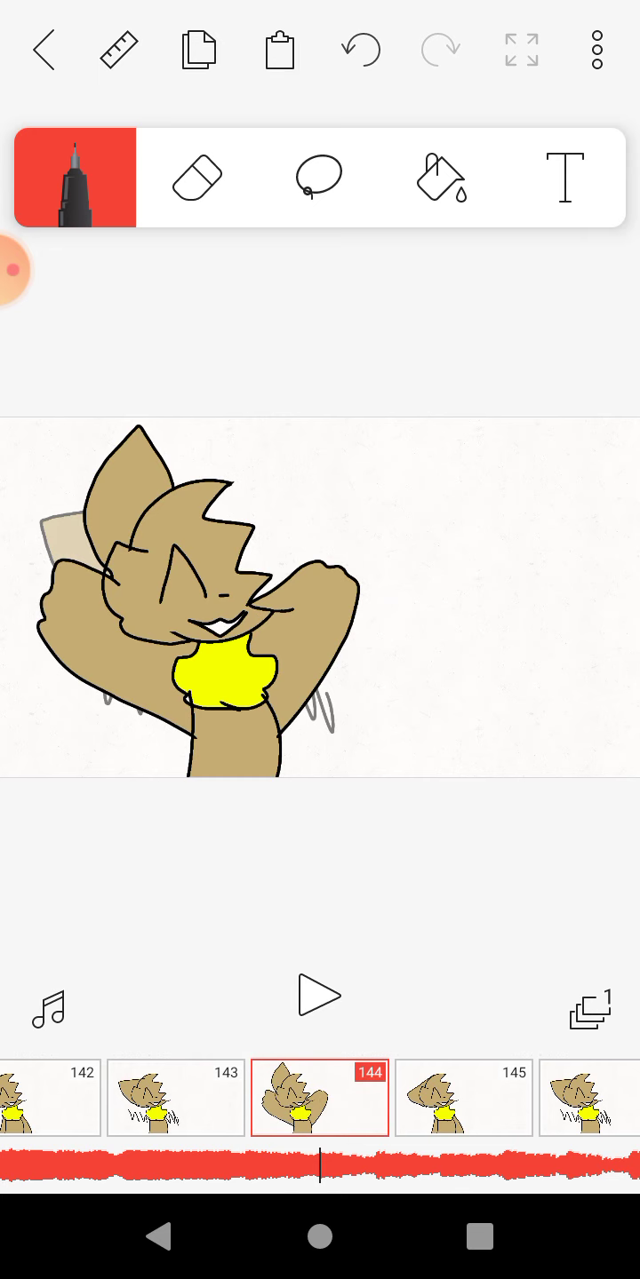
{"action": "left_click", "coordinate": [463, 1097]}
{"action": "left_click", "coordinate": [279, 50]}
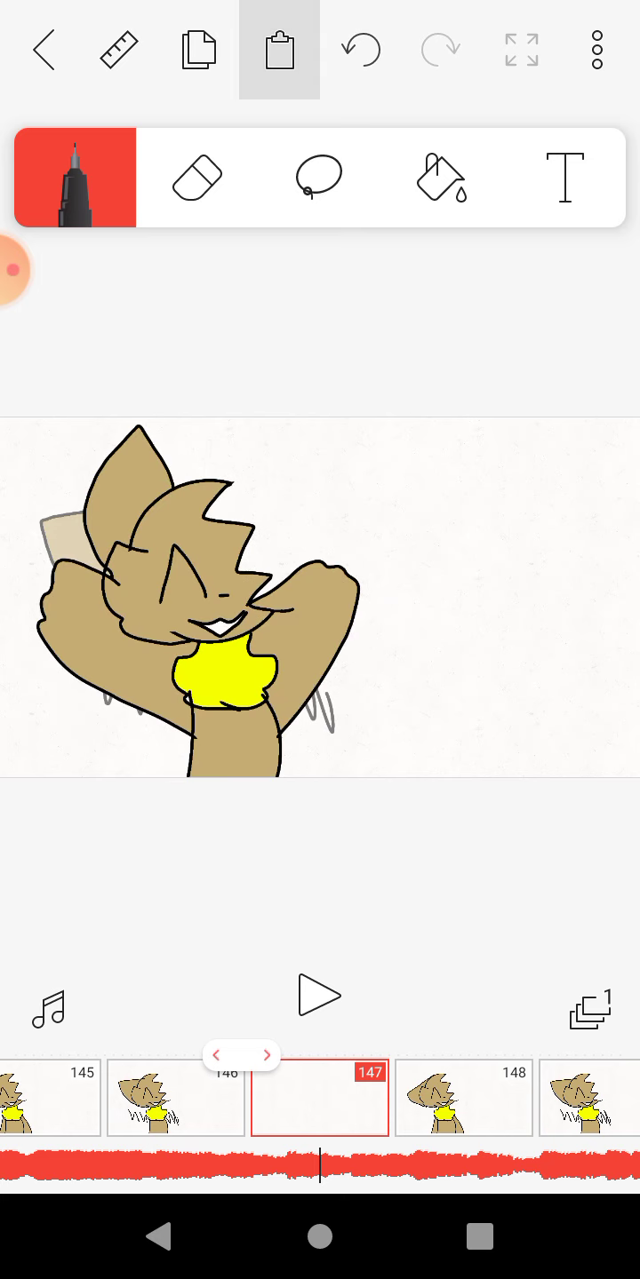
Fill the empty frames from 148 through 161 with the copied pose
{"action": "left_click", "coordinate": [463, 1098]}
{"action": "left_click", "coordinate": [462, 1097]}
{"action": "left_click", "coordinate": [279, 50]}
{"action": "left_click", "coordinate": [463, 1097]}
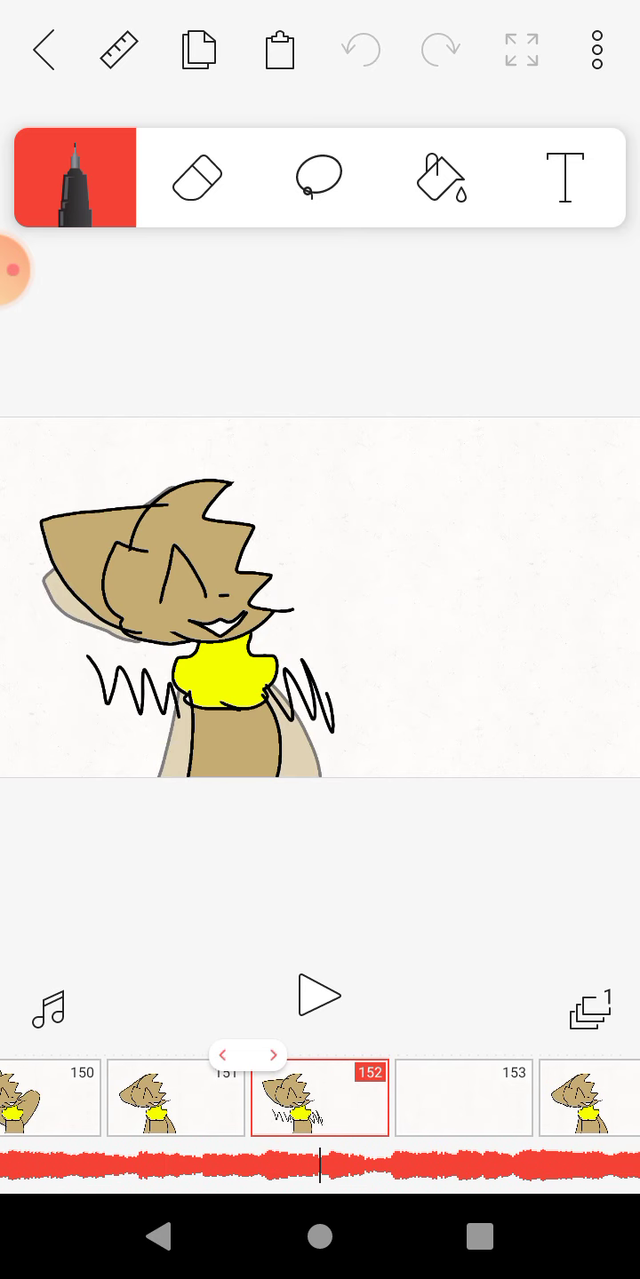
{"action": "left_click", "coordinate": [279, 49]}
{"action": "left_click", "coordinate": [463, 1097]}
{"action": "left_click", "coordinate": [279, 50]}
{"action": "left_click", "coordinate": [463, 1097]}
{"action": "left_click", "coordinate": [463, 1098]}
{"action": "left_click", "coordinate": [279, 49]}
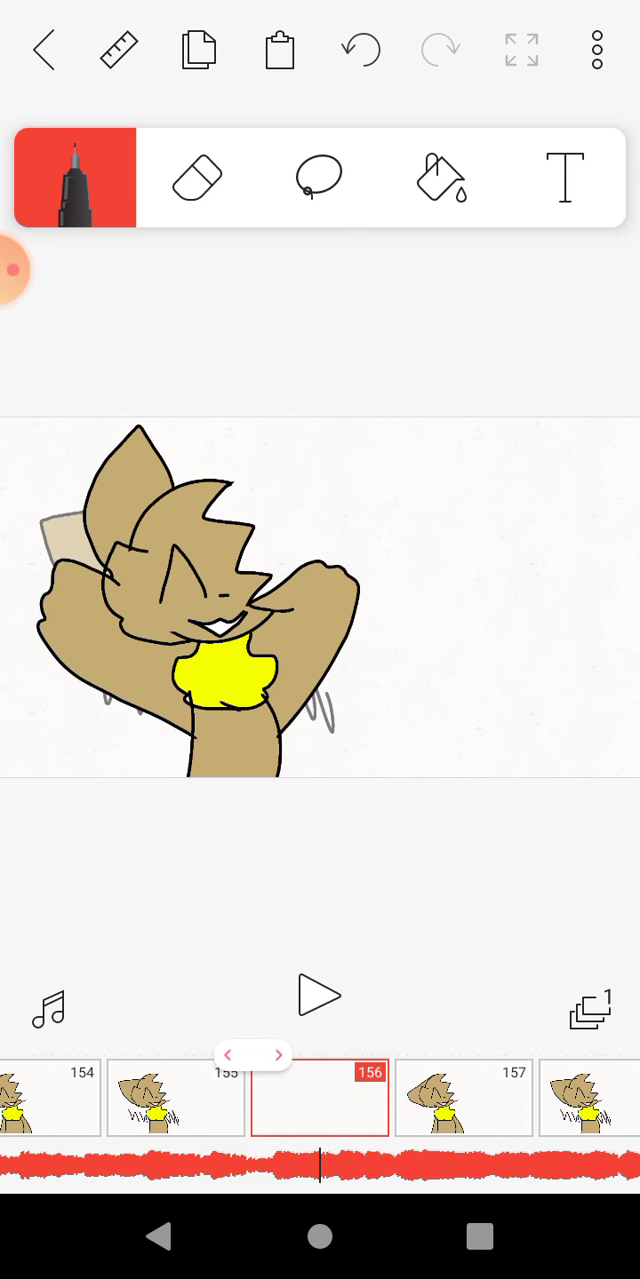
{"action": "left_click", "coordinate": [463, 1097]}
{"action": "left_click", "coordinate": [462, 1097]}
{"action": "left_click", "coordinate": [279, 49]}
{"action": "left_click", "coordinate": [463, 1097]}
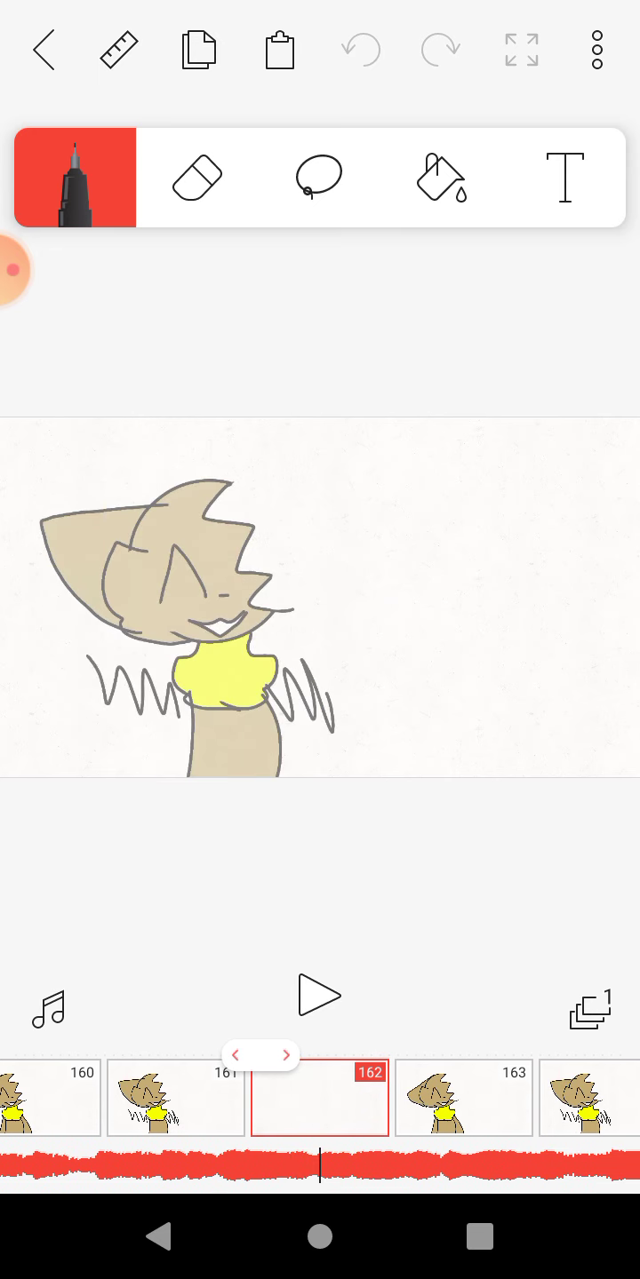
Paste the cat pose into the empty frames following frame 161
{"action": "left_click", "coordinate": [279, 49]}
{"action": "left_click", "coordinate": [464, 1097]}
{"action": "left_click", "coordinate": [279, 49]}
{"action": "left_click", "coordinate": [464, 1098]}
{"action": "left_click", "coordinate": [279, 50]}
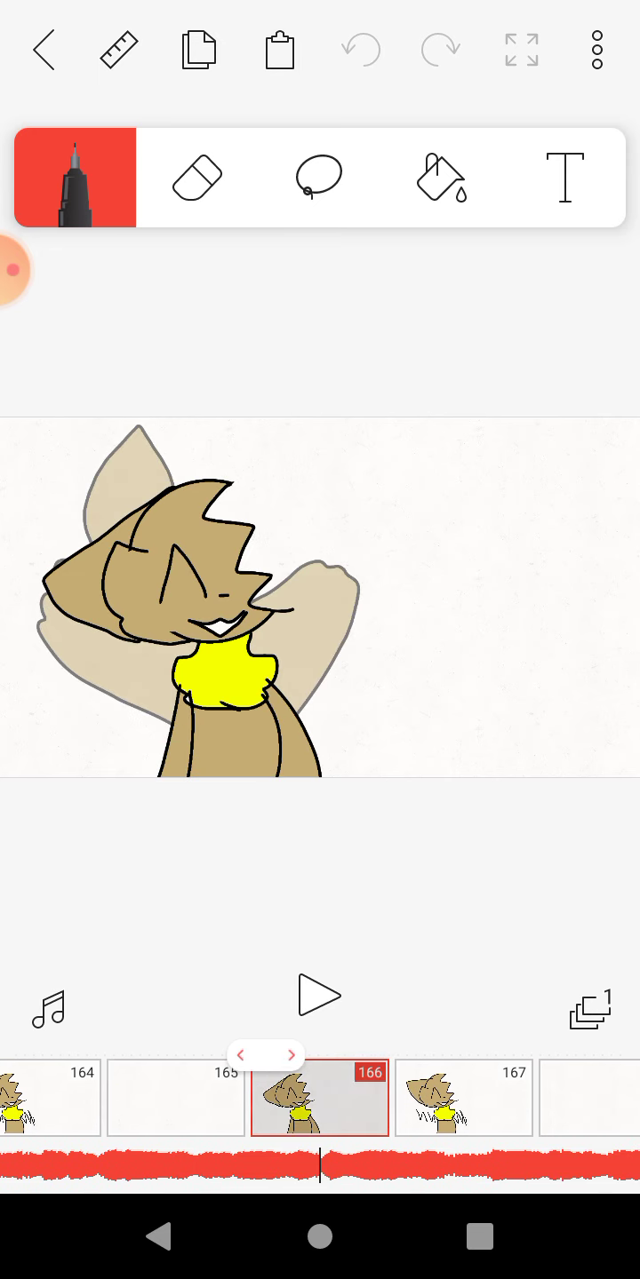
{"action": "left_click", "coordinate": [464, 1098]}
{"action": "left_click", "coordinate": [279, 50]}
{"action": "left_click", "coordinate": [464, 1098]}
{"action": "left_click", "coordinate": [278, 49]}
{"action": "left_click", "coordinate": [464, 1098]}
{"action": "left_click", "coordinate": [279, 50]}
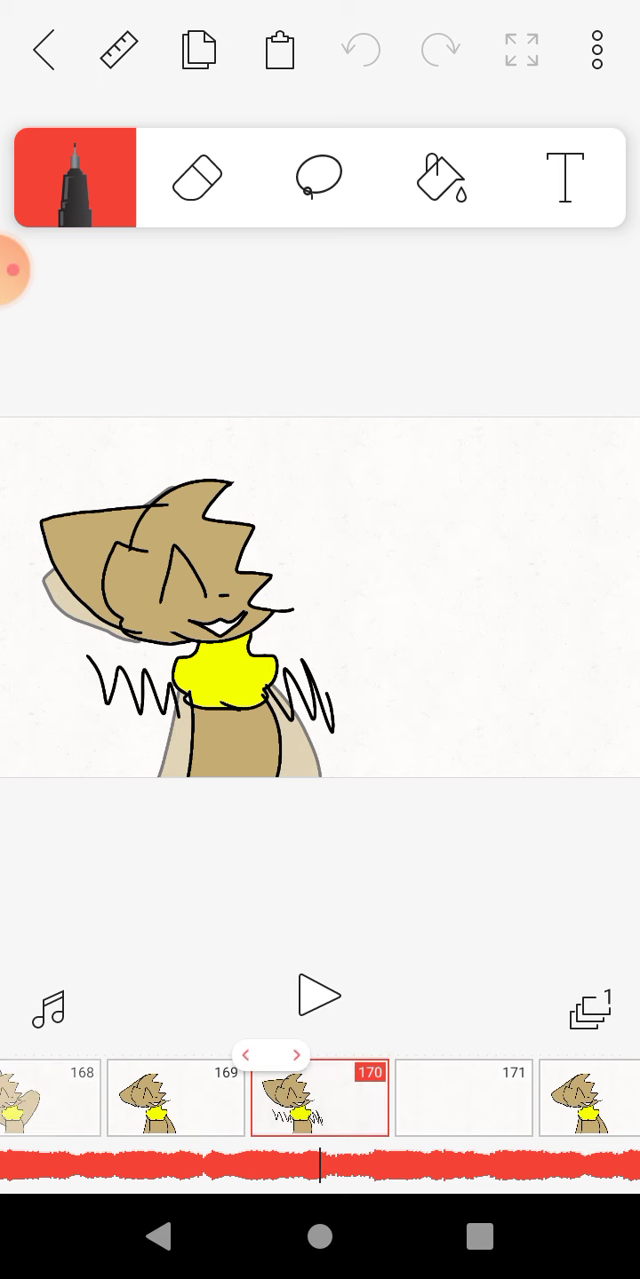
{"action": "left_click", "coordinate": [464, 1097]}
{"action": "left_click", "coordinate": [279, 50]}
Fill the remaining frames through 184, then step back to review frame 176
{"action": "left_click", "coordinate": [463, 1097]}
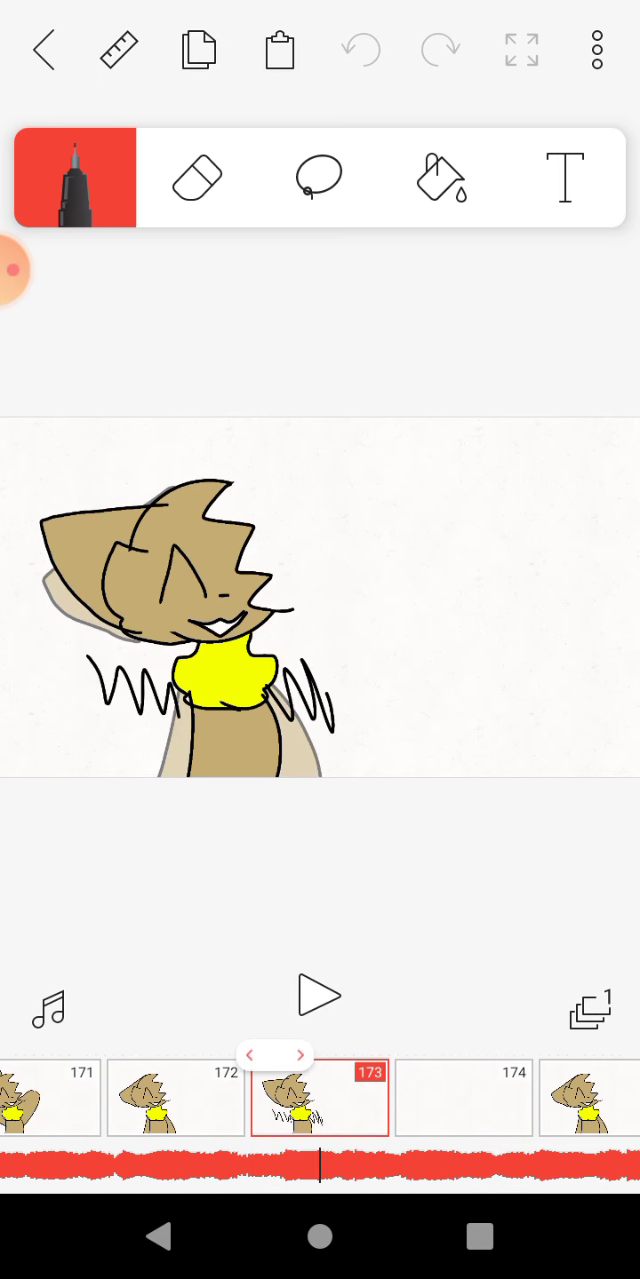
{"action": "left_click", "coordinate": [279, 50]}
{"action": "left_click", "coordinate": [464, 1098]}
{"action": "left_click", "coordinate": [279, 49]}
{"action": "left_click", "coordinate": [463, 1097]}
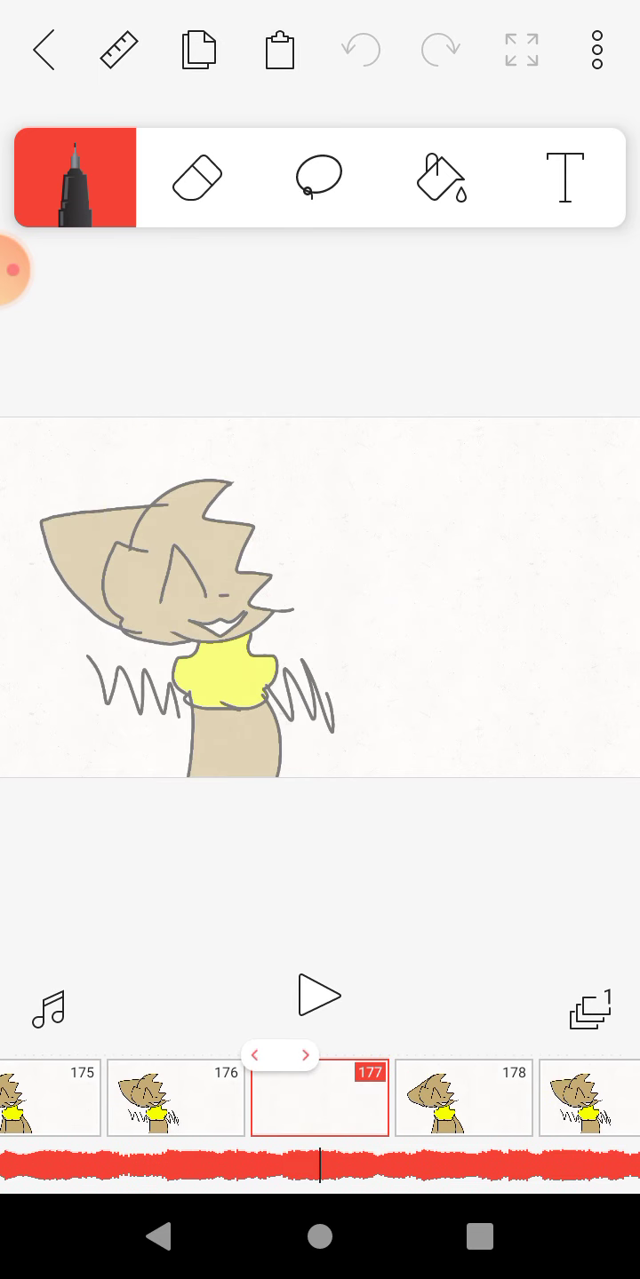
{"action": "left_click", "coordinate": [279, 50]}
{"action": "left_click", "coordinate": [464, 1098]}
{"action": "left_click", "coordinate": [464, 1097]}
{"action": "left_click", "coordinate": [279, 49]}
{"action": "left_click", "coordinate": [463, 1098]}
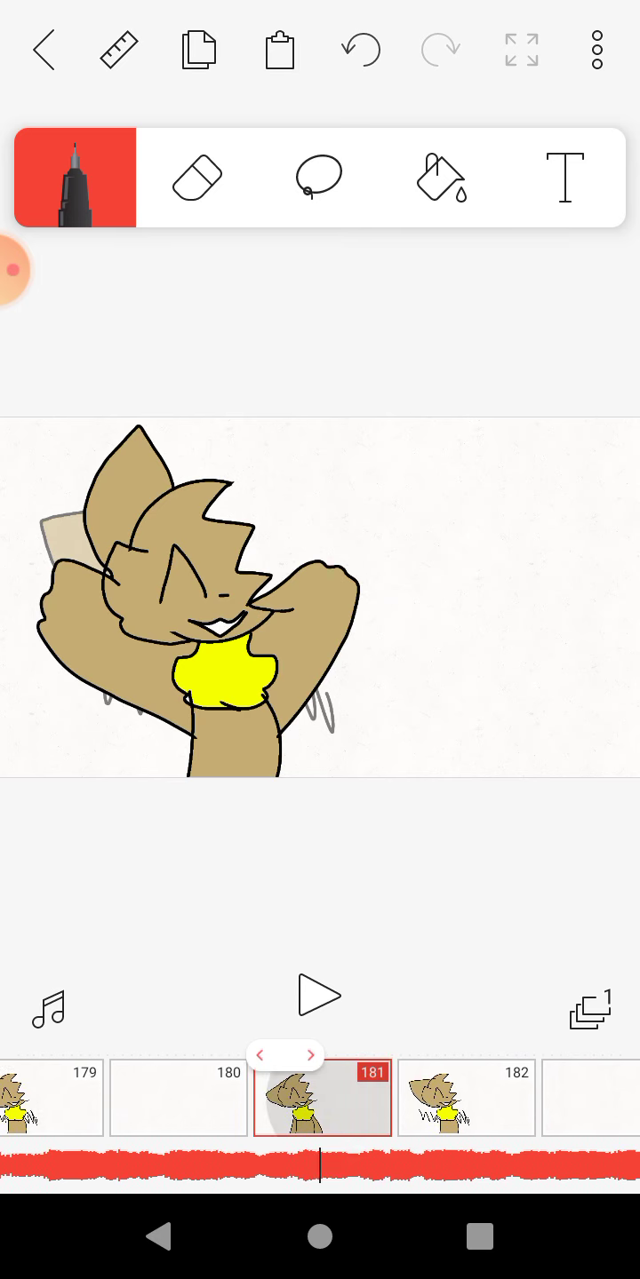
{"action": "left_click", "coordinate": [279, 50]}
{"action": "left_click", "coordinate": [463, 1098]}
{"action": "left_click", "coordinate": [279, 51]}
{"action": "left_click", "coordinate": [463, 1097]}
{"action": "left_click", "coordinate": [279, 50]}
{"action": "left_click", "coordinate": [463, 1097]}
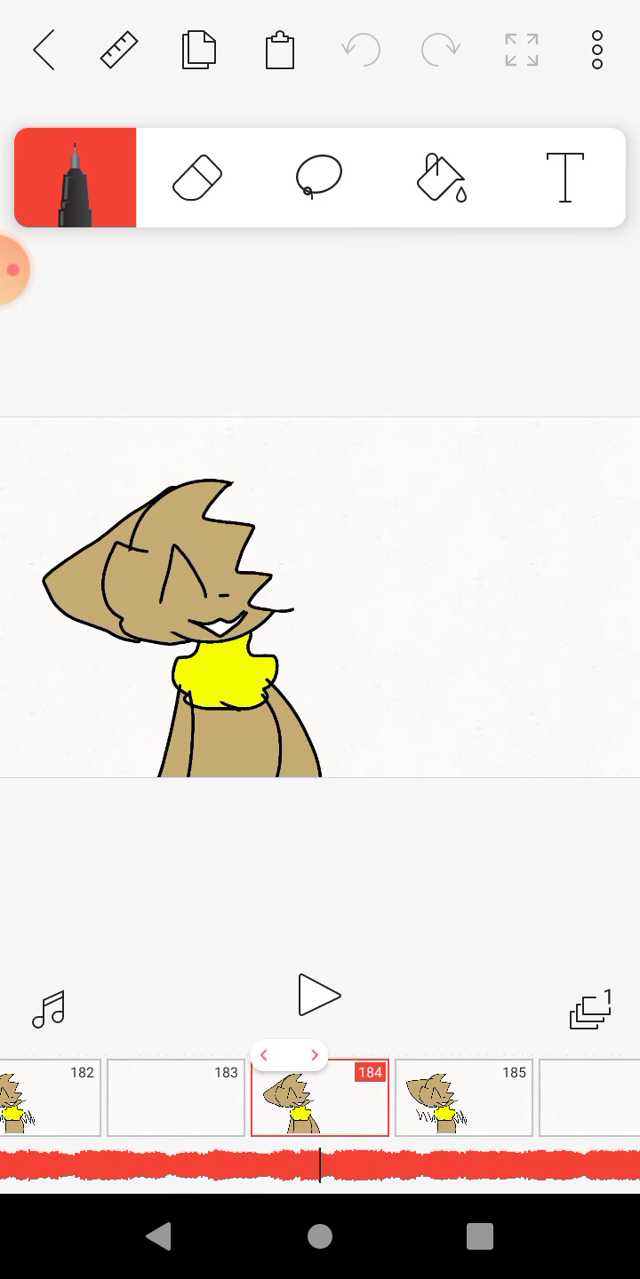
{"action": "left_click", "coordinate": [176, 1097]}
{"action": "left_click", "coordinate": [278, 50]}
Check the raised-arms pose at frame 177, then paste it into frames 183 and 186
{"action": "left_click_drag", "start_coordinate": [175, 1098], "coordinate": [599, 1097]}
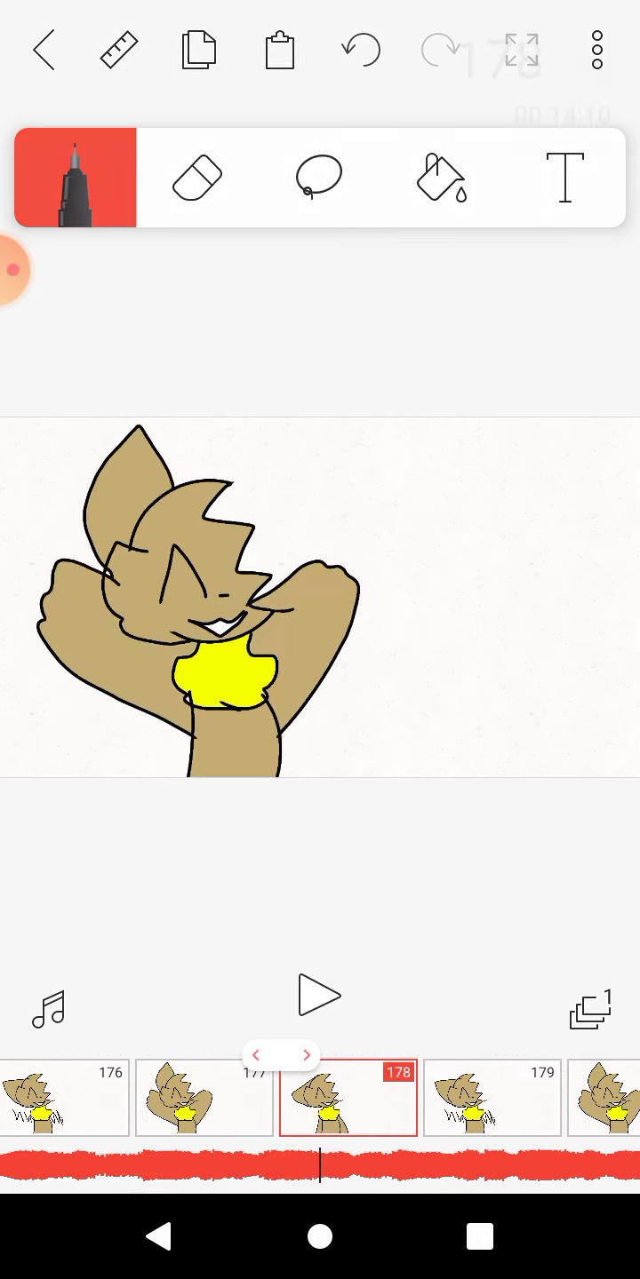
{"action": "left_click", "coordinate": [464, 1097]}
{"action": "left_click_drag", "start_coordinate": [464, 1098], "coordinate": [100, 1097]}
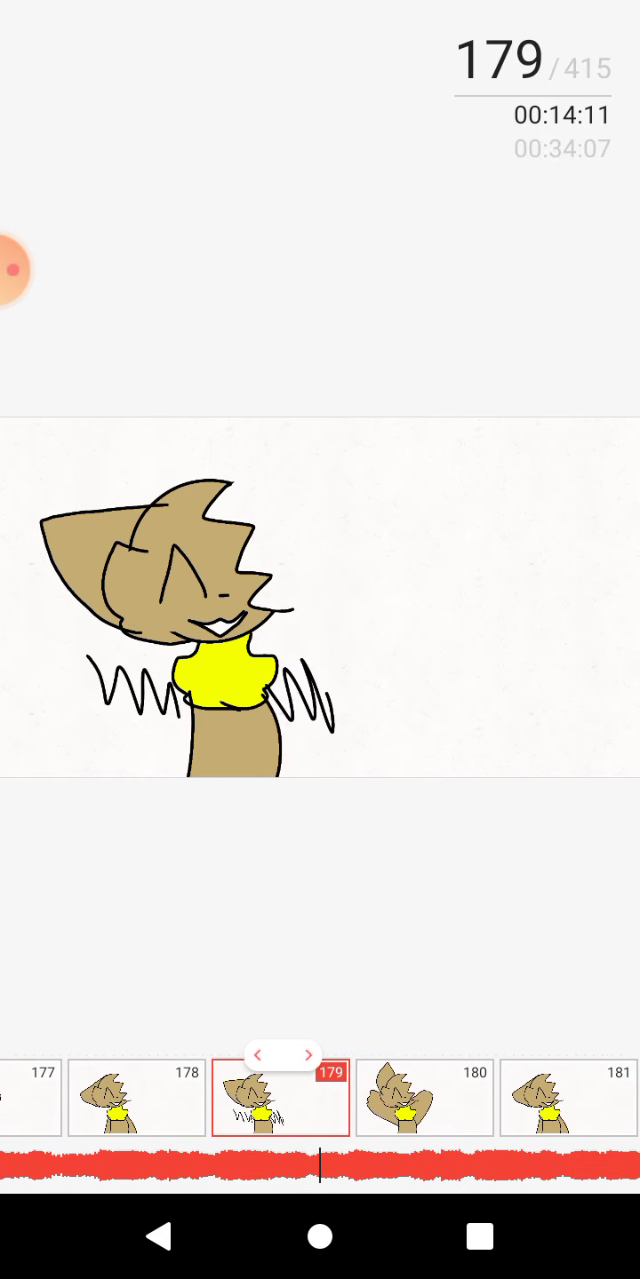
{"action": "left_click_drag", "start_coordinate": [464, 1097], "coordinate": [200, 1098]}
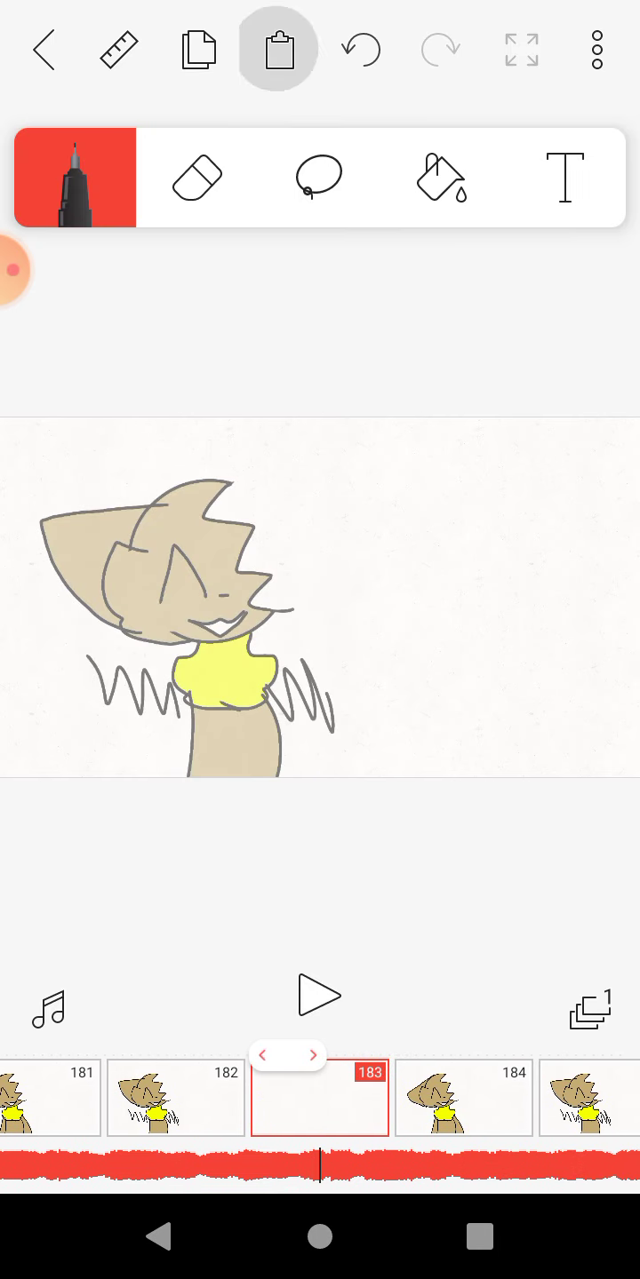
{"action": "left_click", "coordinate": [277, 51]}
{"action": "left_click_drag", "start_coordinate": [500, 1097], "coordinate": [210, 1097]}
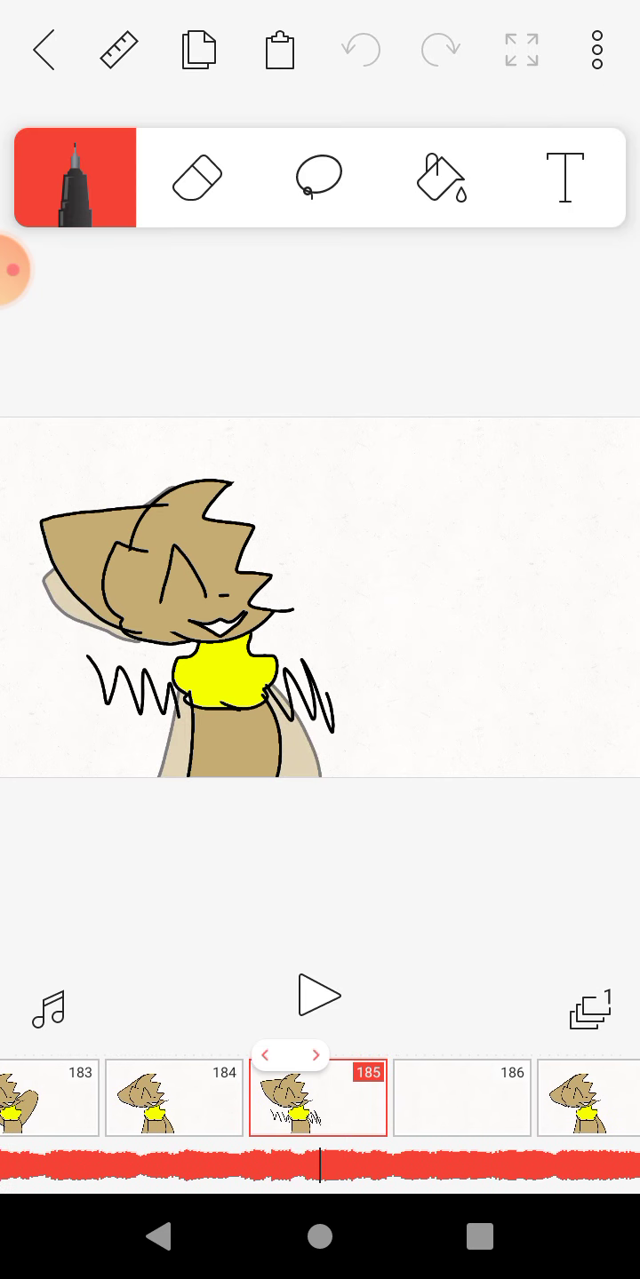
{"action": "left_click", "coordinate": [470, 1098]}
{"action": "left_click", "coordinate": [276, 51]}
Add new frames 189, 192 and 195 and paste the raised-arms drawing into each
{"action": "left_click_drag", "start_coordinate": [501, 1098], "coordinate": [210, 1097]}
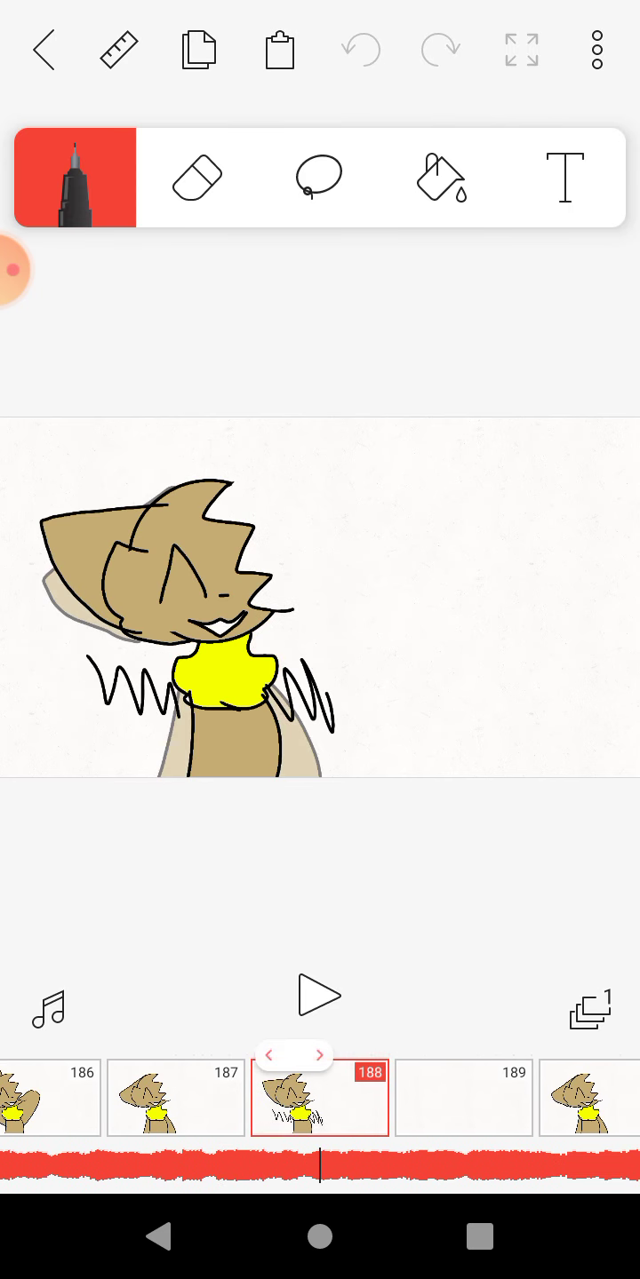
{"action": "left_click", "coordinate": [470, 1097]}
{"action": "left_click", "coordinate": [278, 51]}
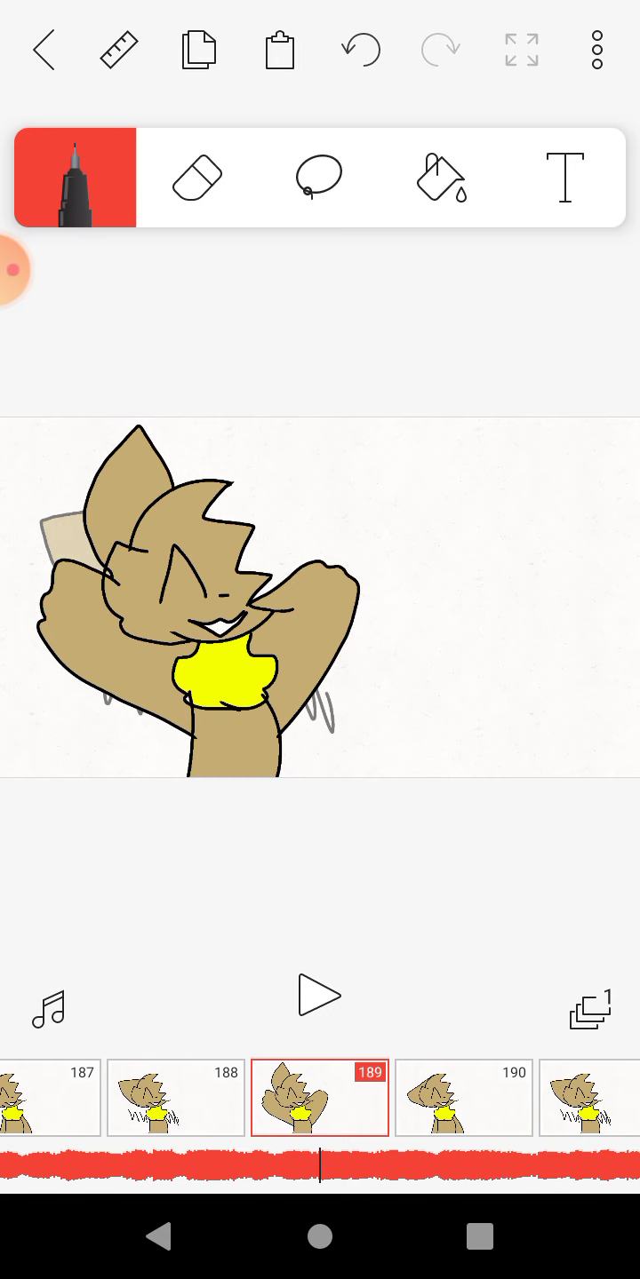
{"action": "left_click_drag", "start_coordinate": [499, 1098], "coordinate": [210, 1097]}
{"action": "left_click", "coordinate": [470, 1098]}
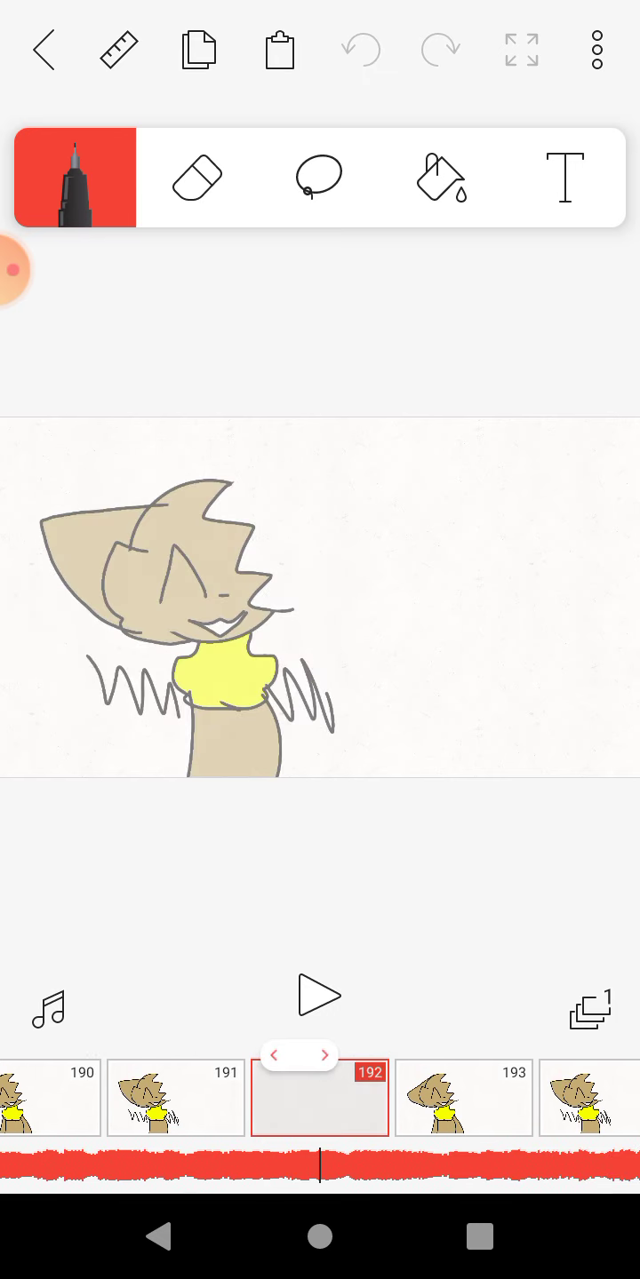
{"action": "left_click", "coordinate": [277, 49]}
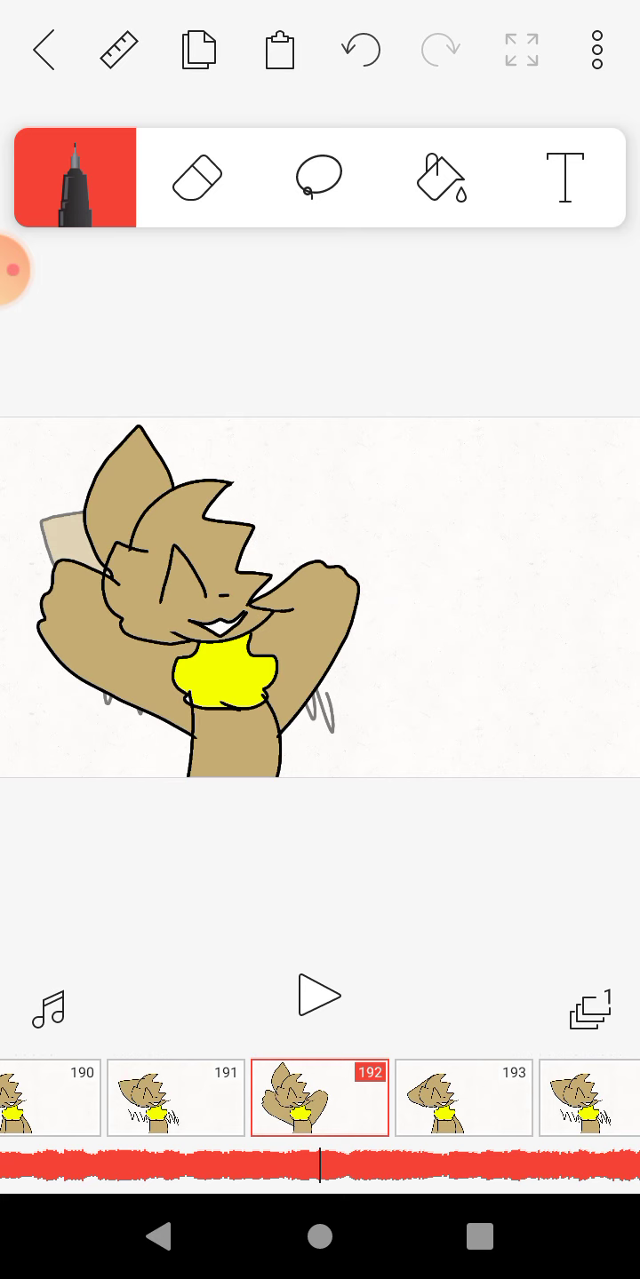
{"action": "left_click_drag", "start_coordinate": [500, 1097], "coordinate": [210, 1097]}
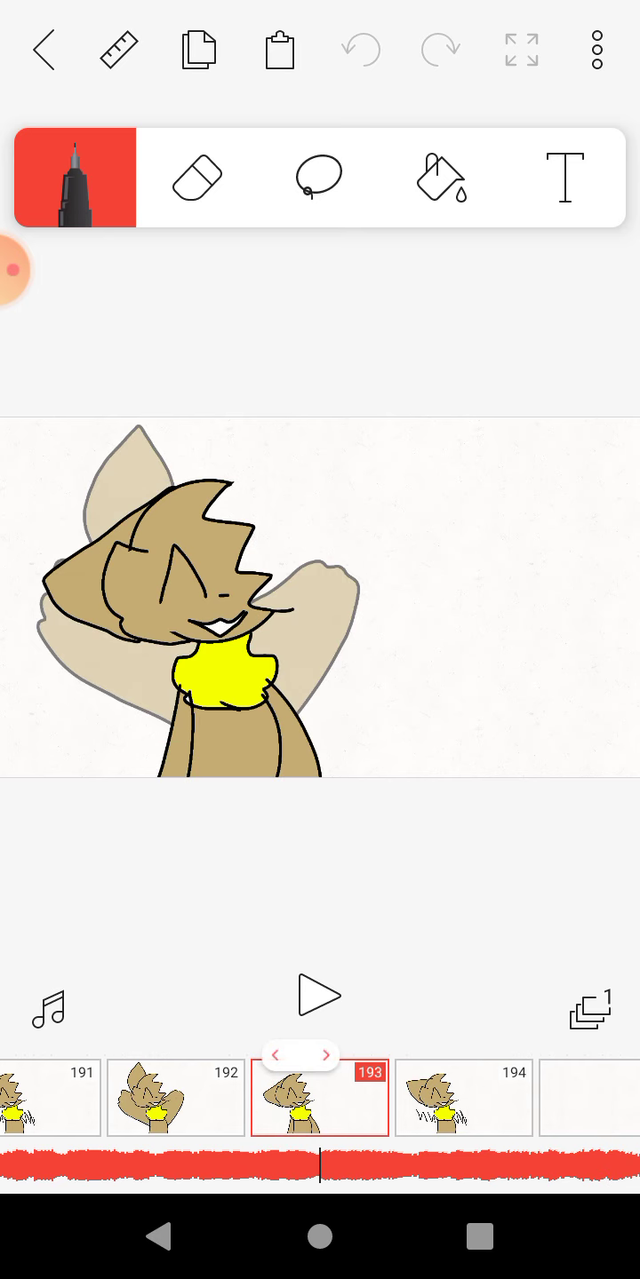
{"action": "left_click", "coordinate": [470, 1097]}
{"action": "left_click", "coordinate": [276, 50]}
Paste the raised-arms drawing into further new frames, including 204 and 207
{"action": "left_click_drag", "start_coordinate": [500, 1097], "coordinate": [210, 1098]}
{"action": "left_click", "coordinate": [277, 50]}
{"action": "left_click", "coordinate": [470, 1098]}
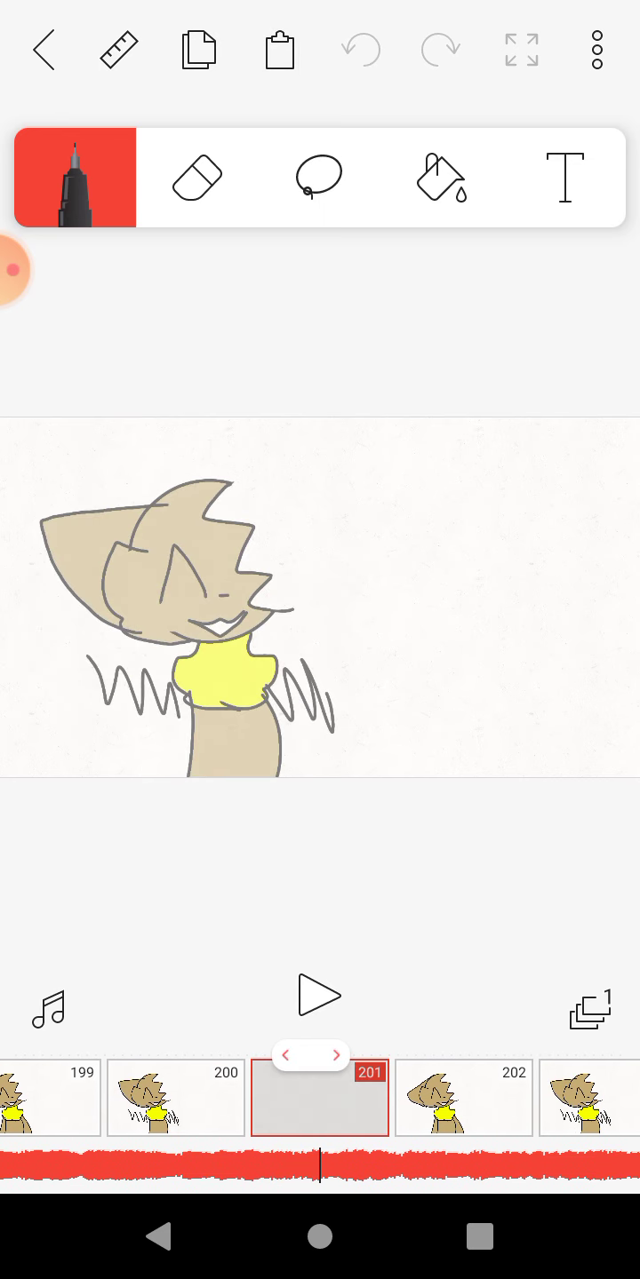
{"action": "left_click", "coordinate": [276, 50]}
{"action": "left_click_drag", "start_coordinate": [500, 1097], "coordinate": [209, 1098]}
{"action": "left_click", "coordinate": [470, 1097]}
{"action": "left_click", "coordinate": [278, 50]}
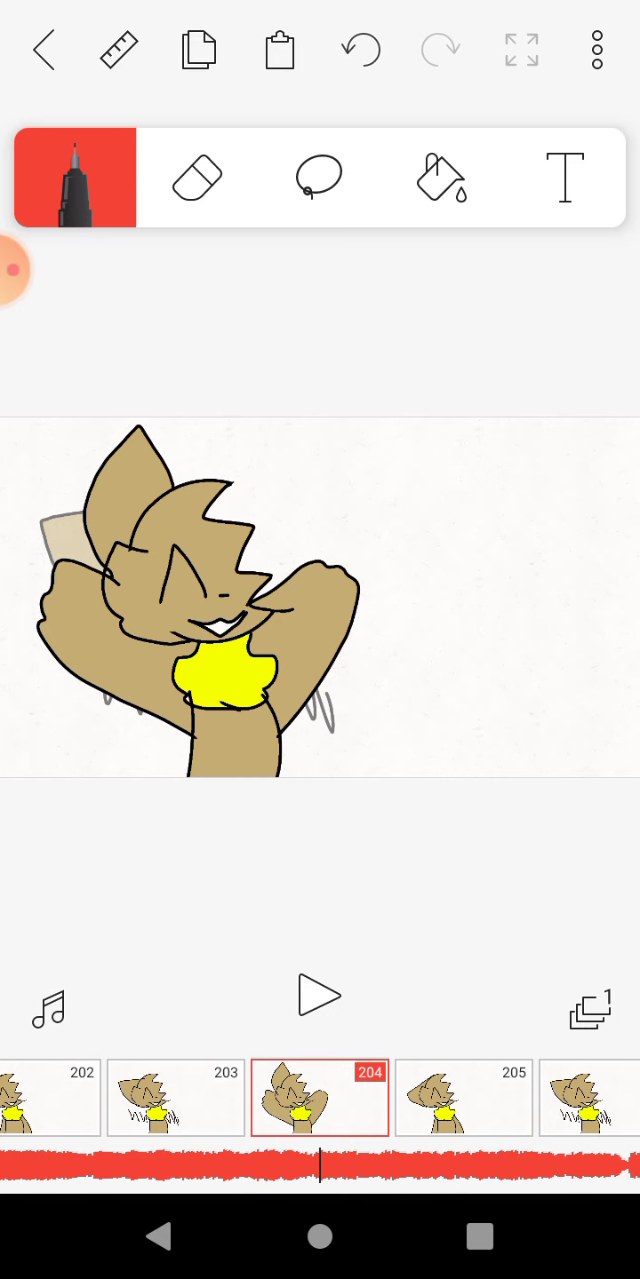
{"action": "left_click_drag", "start_coordinate": [459, 1100], "coordinate": [170, 1099]}
{"action": "left_click", "coordinate": [464, 1100]}
{"action": "left_click", "coordinate": [279, 49]}
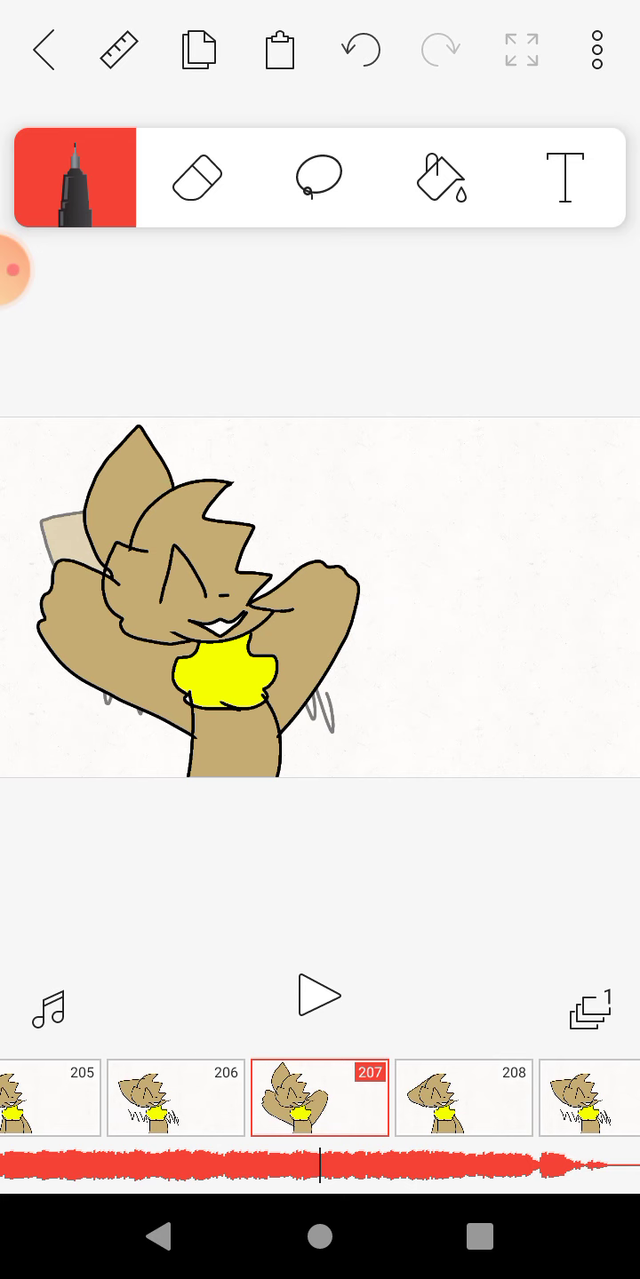
Fill new frames through 216 with the raised-arms drawing and move to frame 217
{"action": "left_click", "coordinate": [465, 1097]}
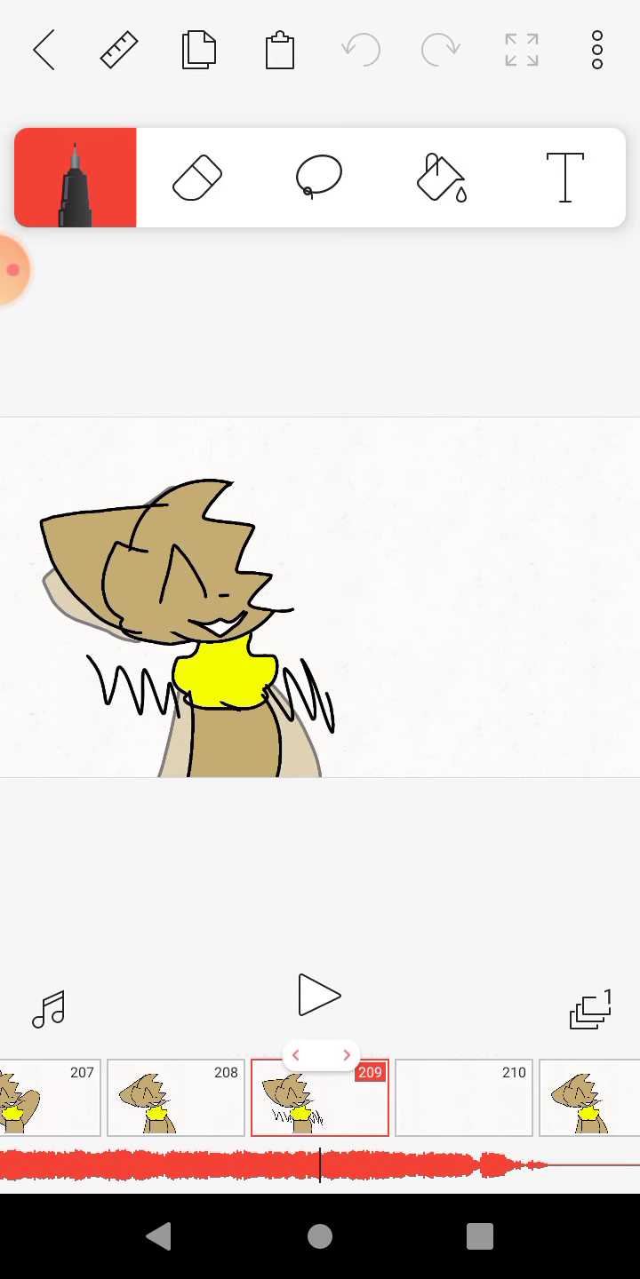
{"action": "left_click", "coordinate": [279, 49]}
{"action": "left_click", "coordinate": [464, 1097]}
{"action": "left_click", "coordinate": [464, 1098]}
{"action": "left_click", "coordinate": [279, 51]}
{"action": "left_click", "coordinate": [465, 1097]}
{"action": "left_click", "coordinate": [464, 1097]}
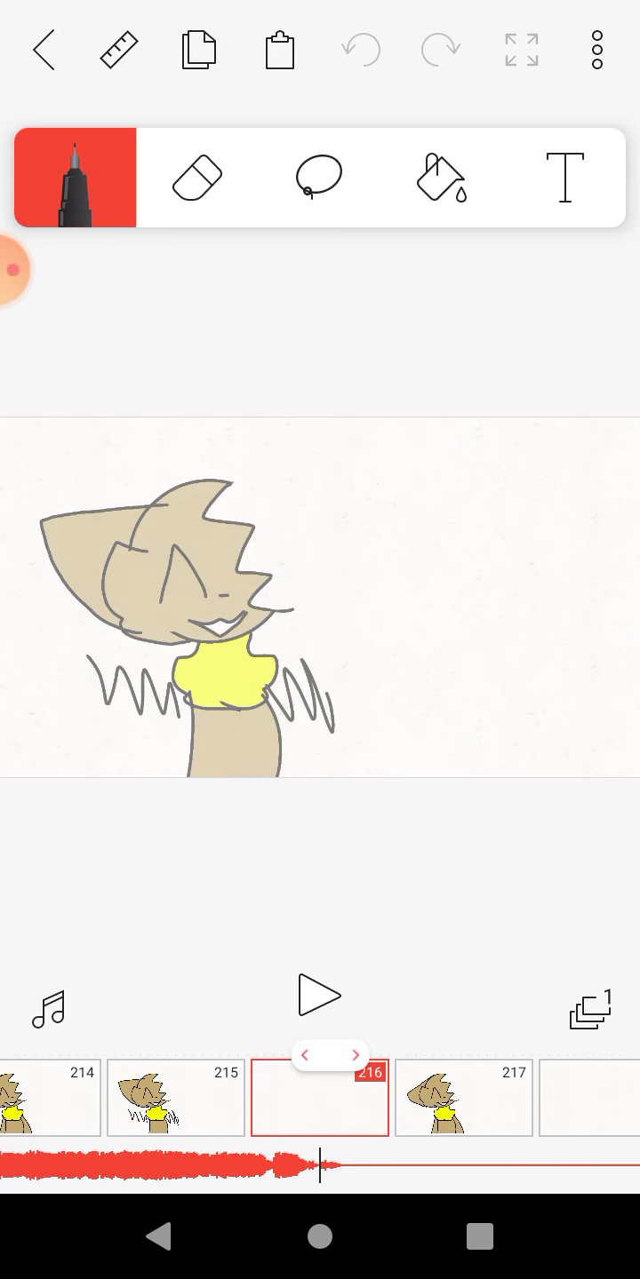
{"action": "left_click", "coordinate": [279, 51]}
{"action": "mouse_move", "coordinate": [464, 1097]}
{"action": "left_mouse_down"}
{"action": "mouse_move", "coordinate": [250, 1098]}
{"action": "mouse_move", "coordinate": [499, 1098]}
{"action": "left_mouse_up"}
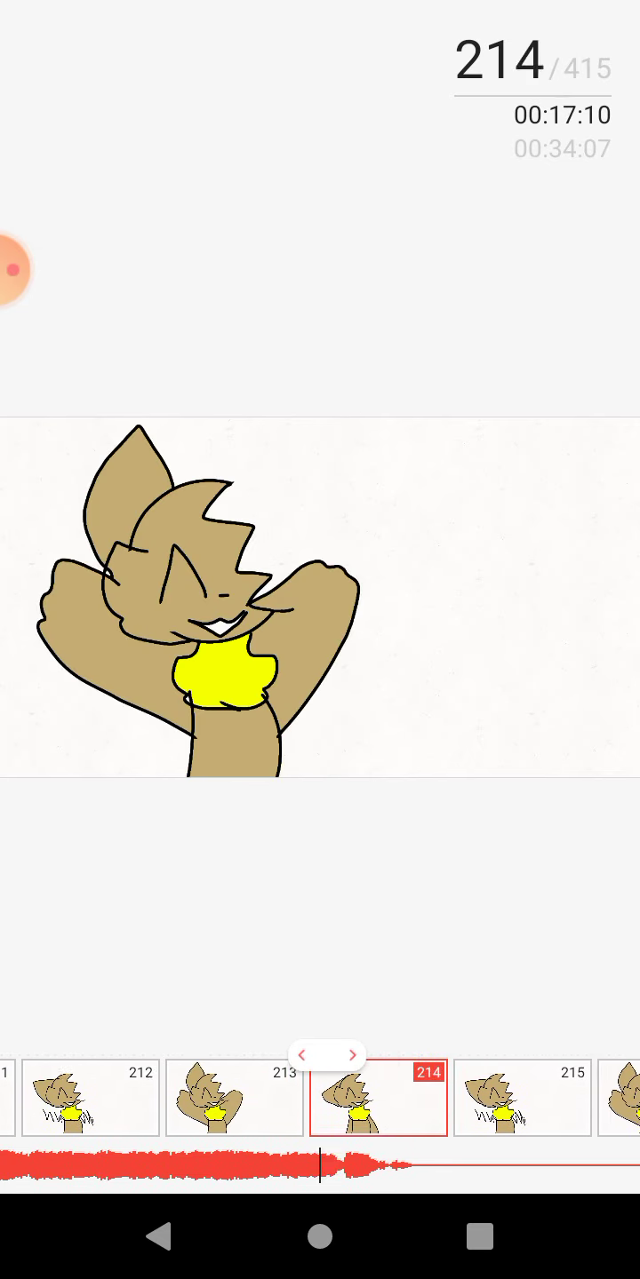
Rewind to the first frame and play the animation
{"action": "left_click_drag", "start_coordinate": [310, 1098], "coordinate": [600, 1097]}
{"action": "left_click", "coordinate": [28, 1056]}
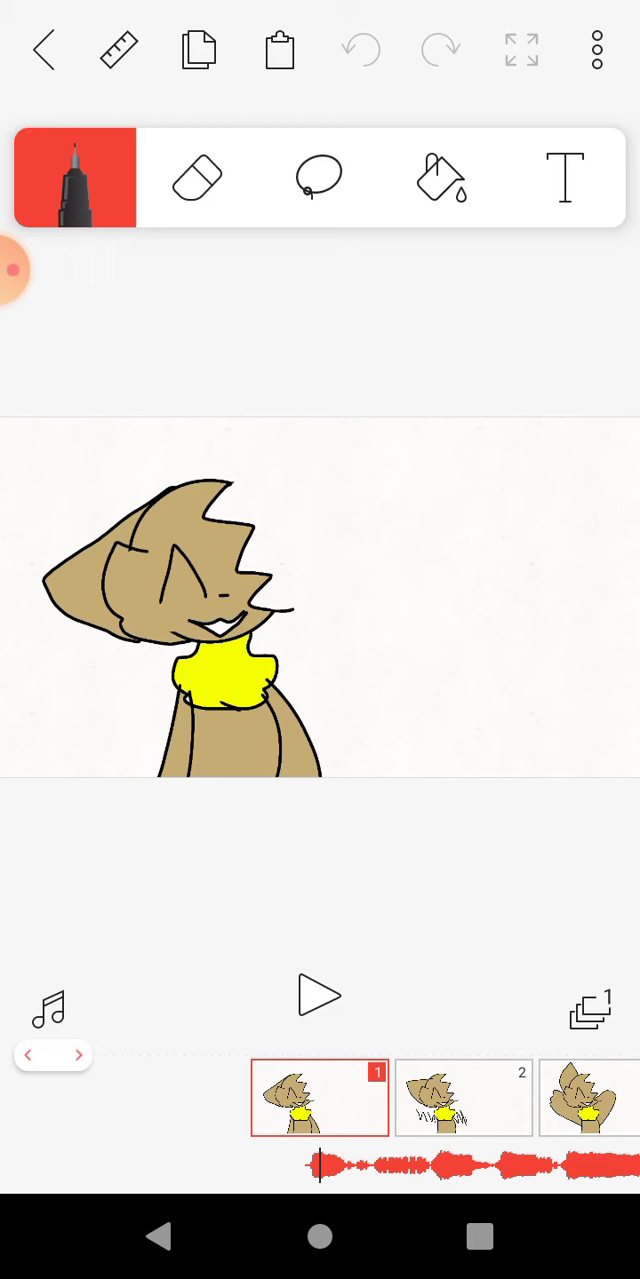
{"action": "left_click", "coordinate": [317, 997]}
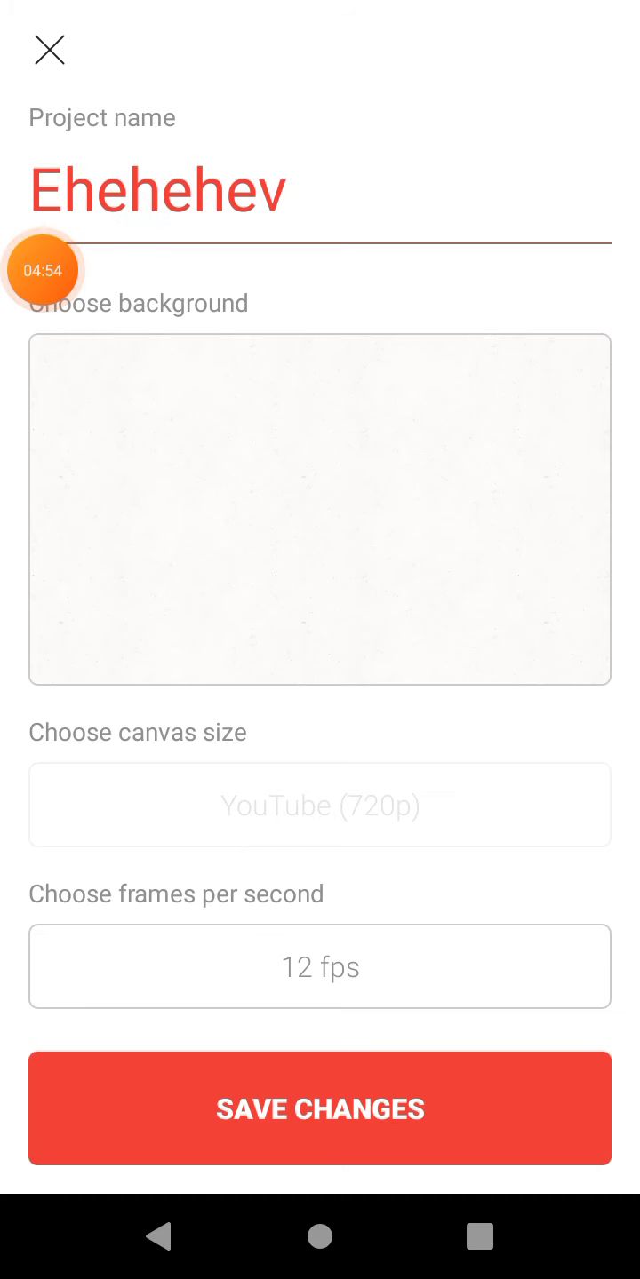
Set the frame rate to 9 fps, save the project settings, and play the cat animation
{"action": "left_click", "coordinate": [320, 967]}
{"action": "scroll", "coordinate": [321, 1009], "scroll_direction": "up", "scroll_amount": 1}
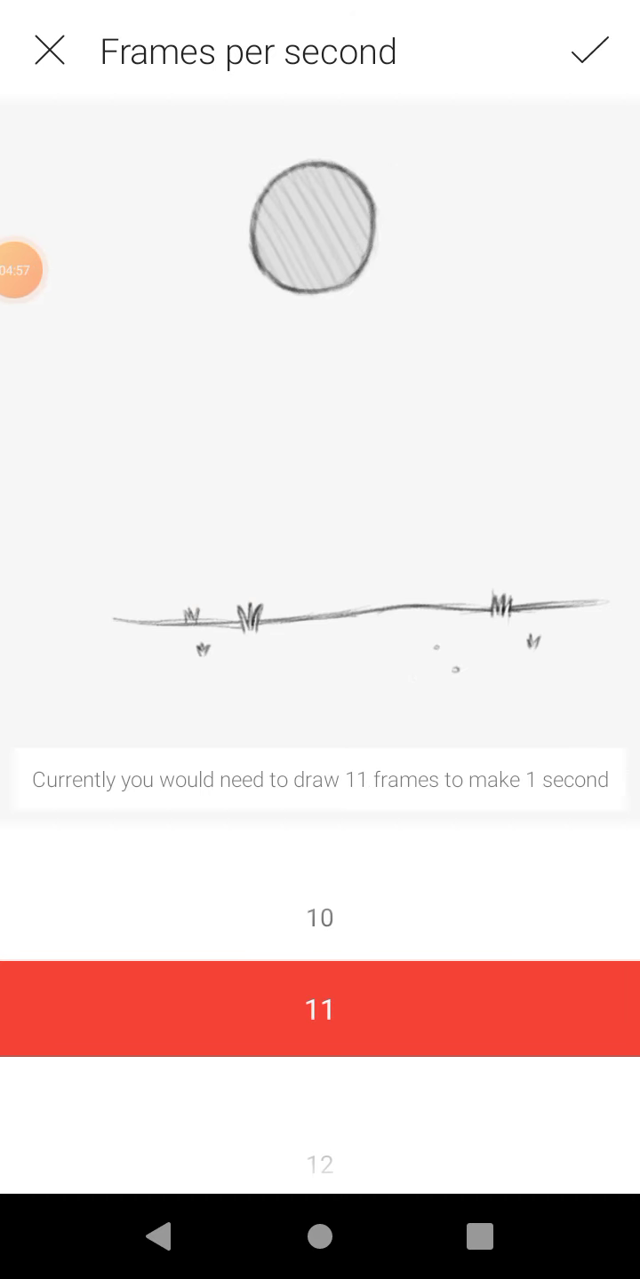
{"action": "scroll", "coordinate": [320, 1009], "scroll_direction": "up", "scroll_amount": 1}
{"action": "scroll", "coordinate": [320, 1009], "scroll_direction": "up", "scroll_amount": 1}
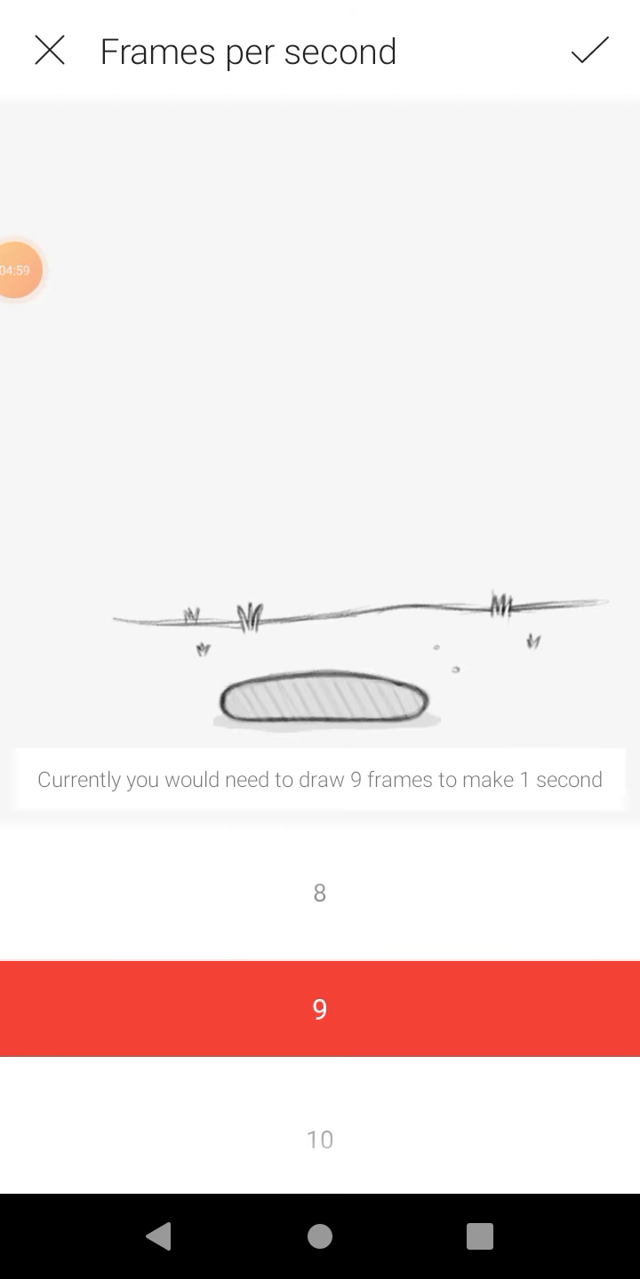
{"action": "left_click", "coordinate": [589, 50]}
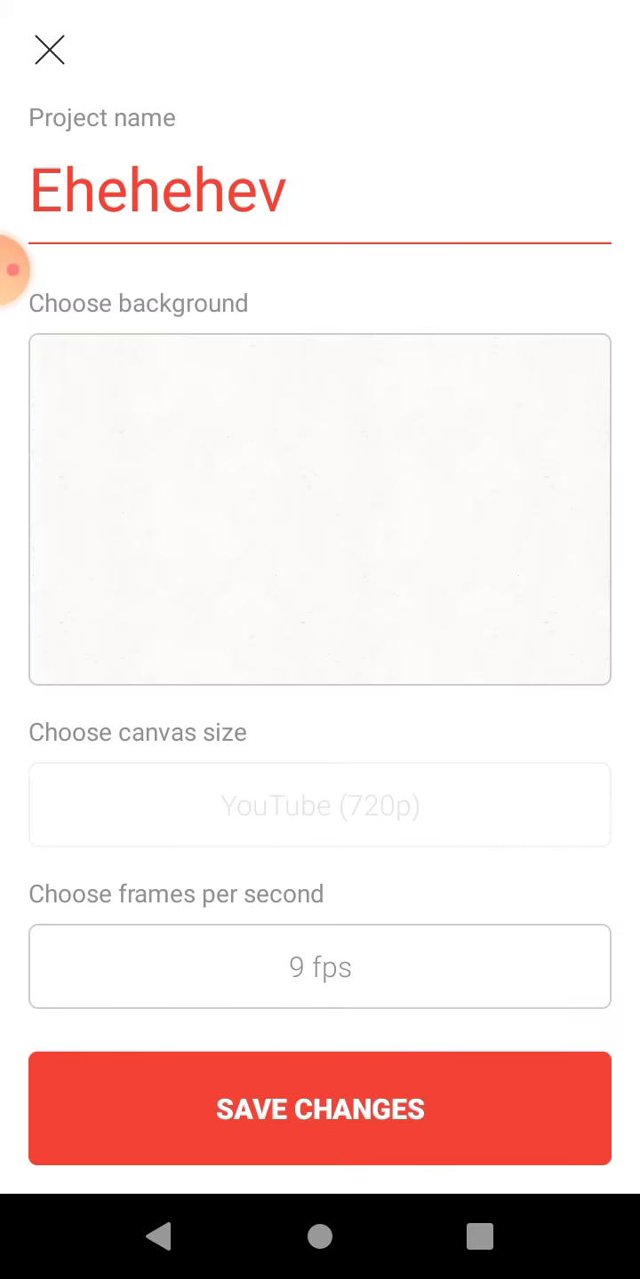
{"action": "left_click", "coordinate": [320, 1108]}
{"action": "left_click", "coordinate": [320, 995]}
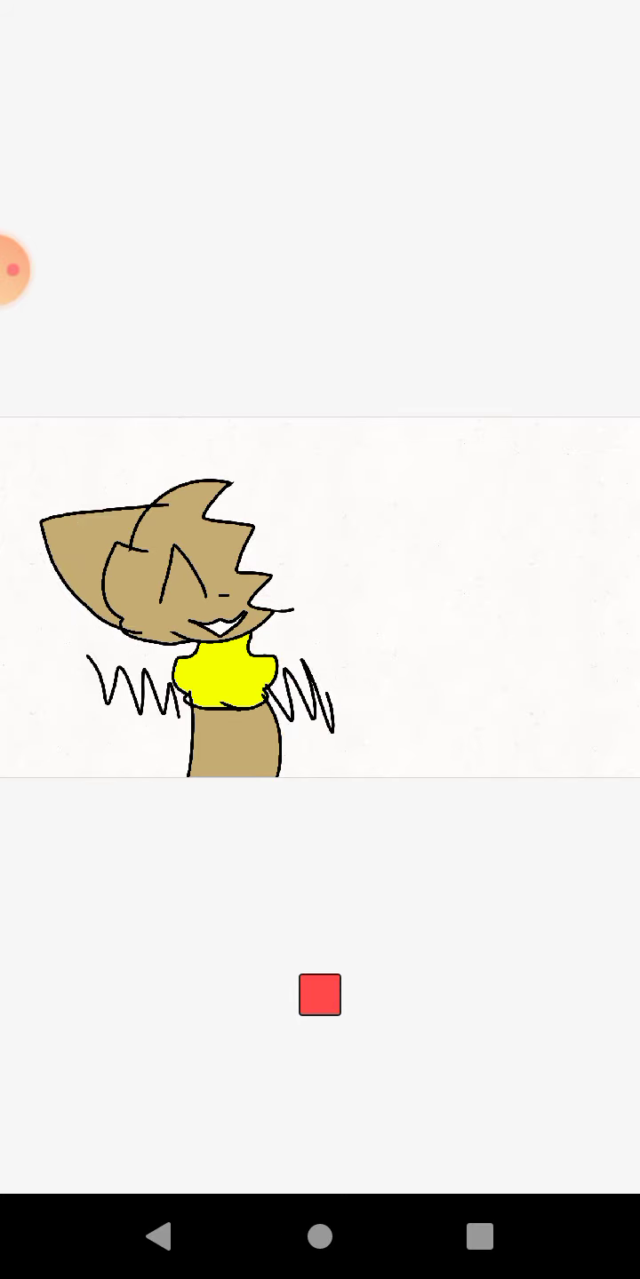
Stop playback and scrub forward through the frames toward frame 182
{"action": "left_click", "coordinate": [319, 994]}
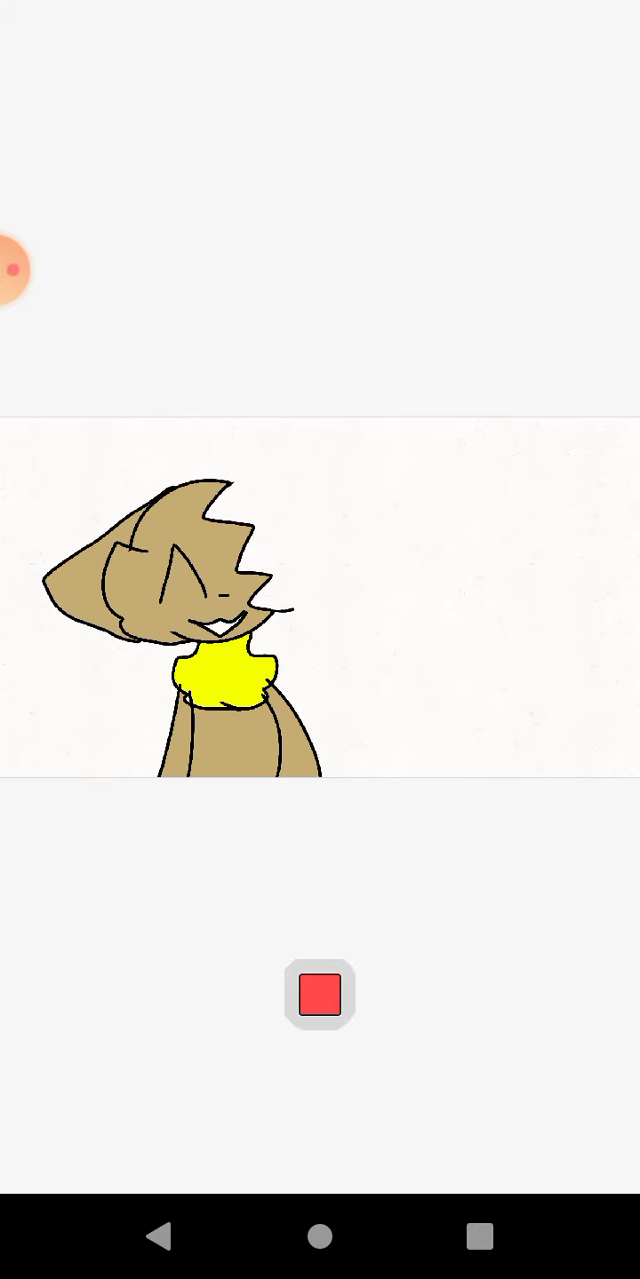
{"action": "left_click_drag", "start_coordinate": [560, 1099], "coordinate": [101, 1099]}
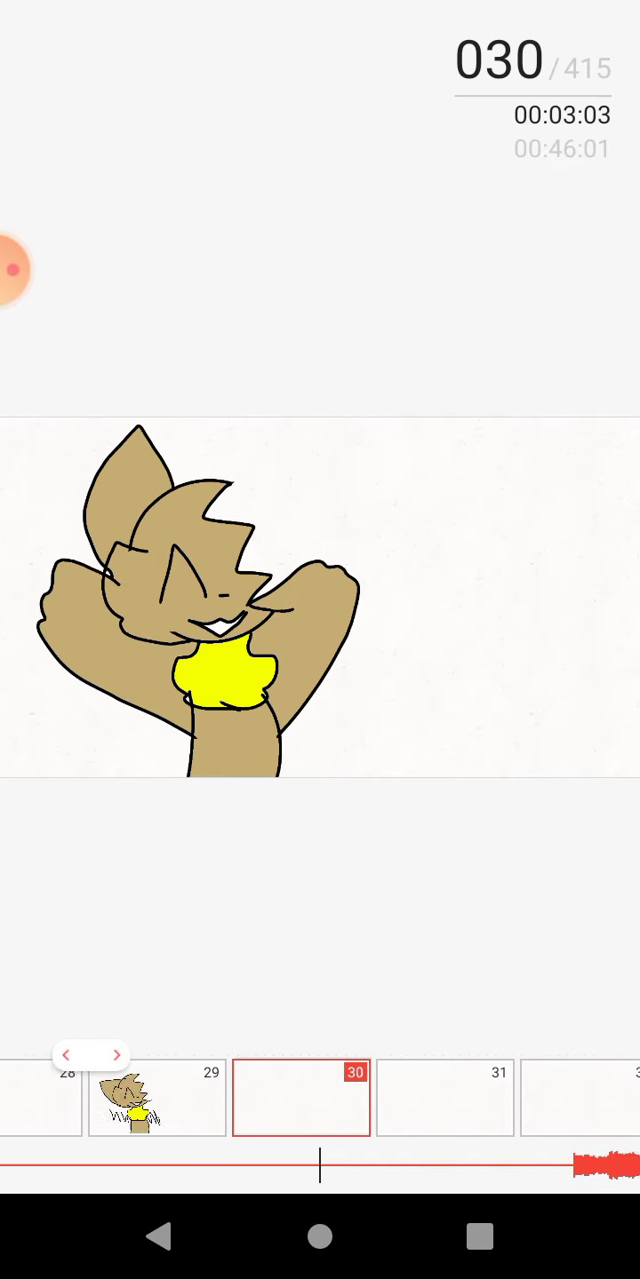
{"action": "left_click_drag", "start_coordinate": [560, 1100], "coordinate": [100, 1100]}
{"action": "left_click_drag", "start_coordinate": [561, 1100], "coordinate": [99, 1100]}
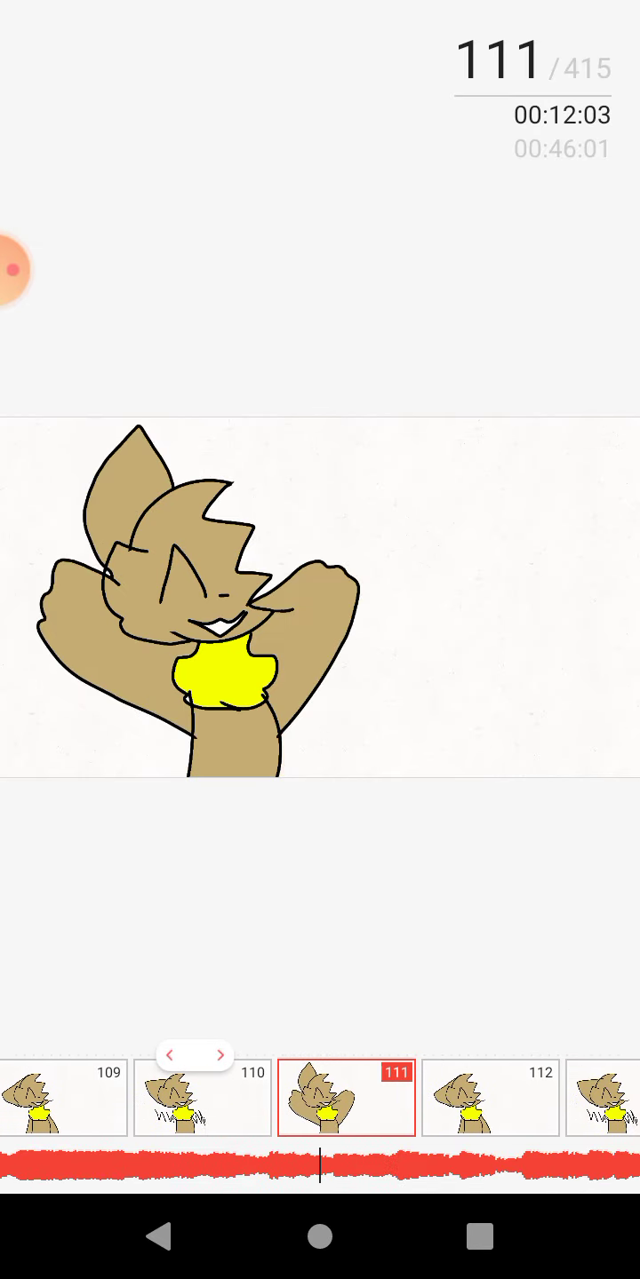
{"action": "left_click_drag", "start_coordinate": [559, 1100], "coordinate": [99, 1099]}
{"action": "left_click_drag", "start_coordinate": [560, 1100], "coordinate": [299, 1099]}
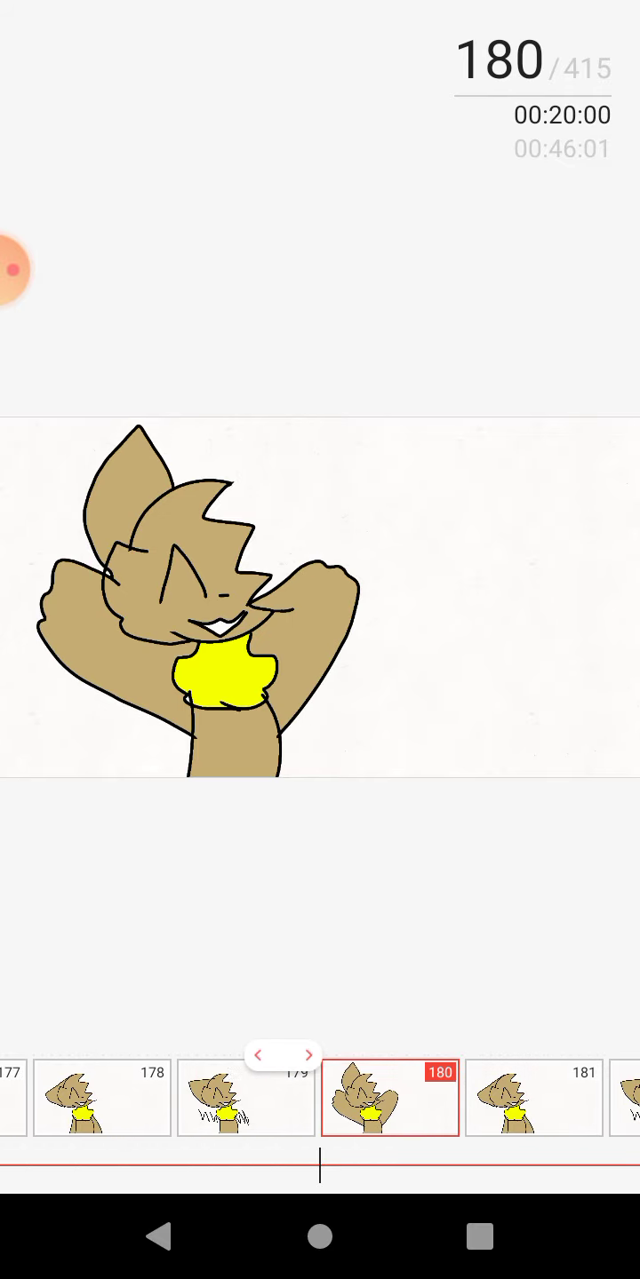
Scrub back to about frame 163, forward to around frame 240, then rewind to frame 1
{"action": "mouse_move", "coordinate": [200, 1100]}
{"action": "left_mouse_down"}
{"action": "mouse_move", "coordinate": [560, 1098]}
{"action": "mouse_move", "coordinate": [500, 1100]}
{"action": "left_mouse_up"}
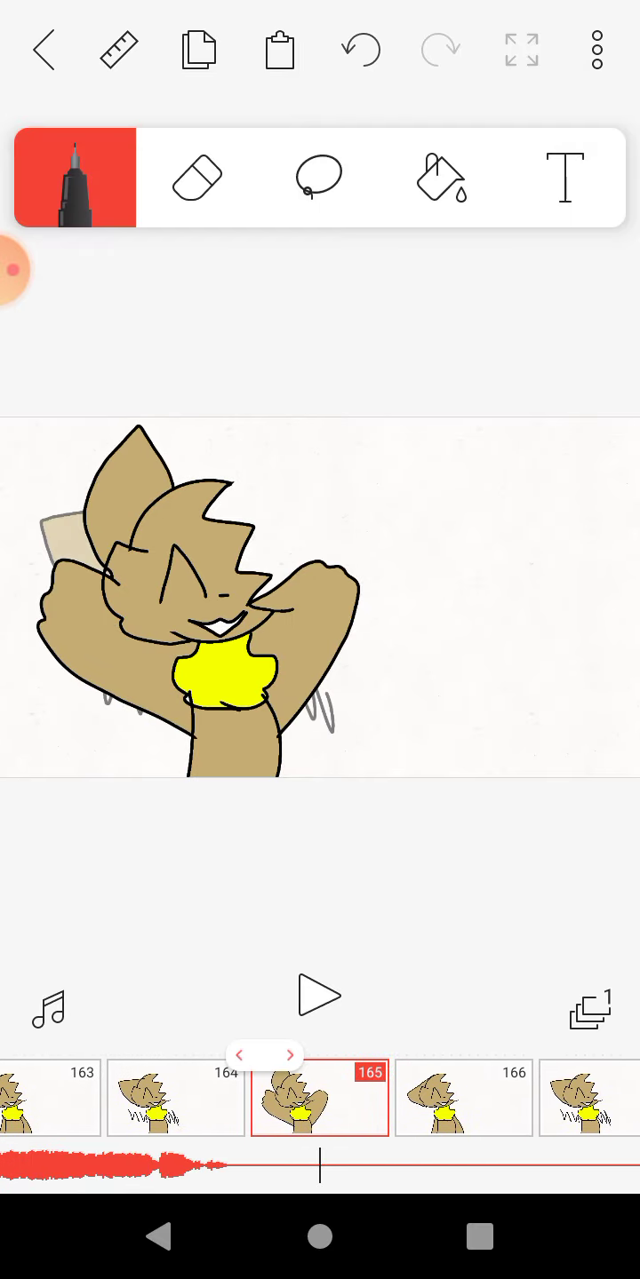
{"action": "left_click_drag", "start_coordinate": [301, 1100], "coordinate": [451, 1100]}
{"action": "left_click_drag", "start_coordinate": [499, 1100], "coordinate": [400, 1099]}
{"action": "mouse_move", "coordinate": [559, 1099]}
{"action": "left_mouse_down"}
{"action": "mouse_move", "coordinate": [150, 1099]}
{"action": "mouse_move", "coordinate": [180, 1099]}
{"action": "left_mouse_up"}
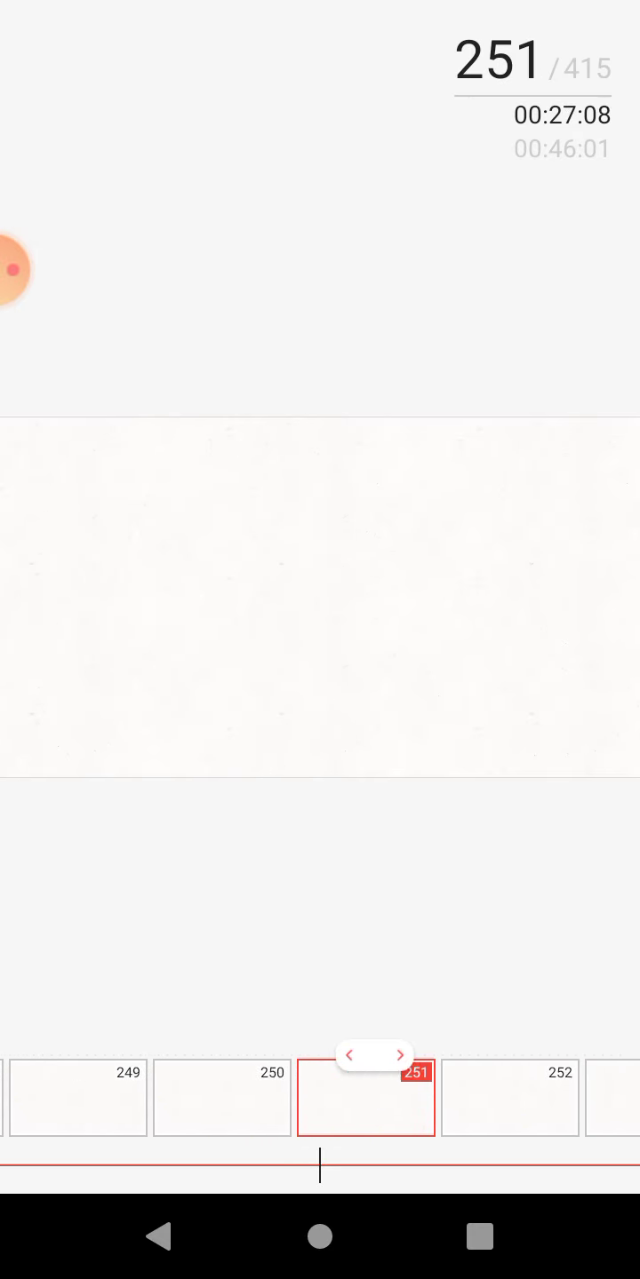
{"action": "left_click_drag", "start_coordinate": [251, 1100], "coordinate": [369, 1100]}
{"action": "left_click_drag", "start_coordinate": [151, 1099], "coordinate": [600, 1099]}
Return the frame rate to 12 fps in Project settings, save, and replay the animation
{"action": "left_click", "coordinate": [598, 51]}
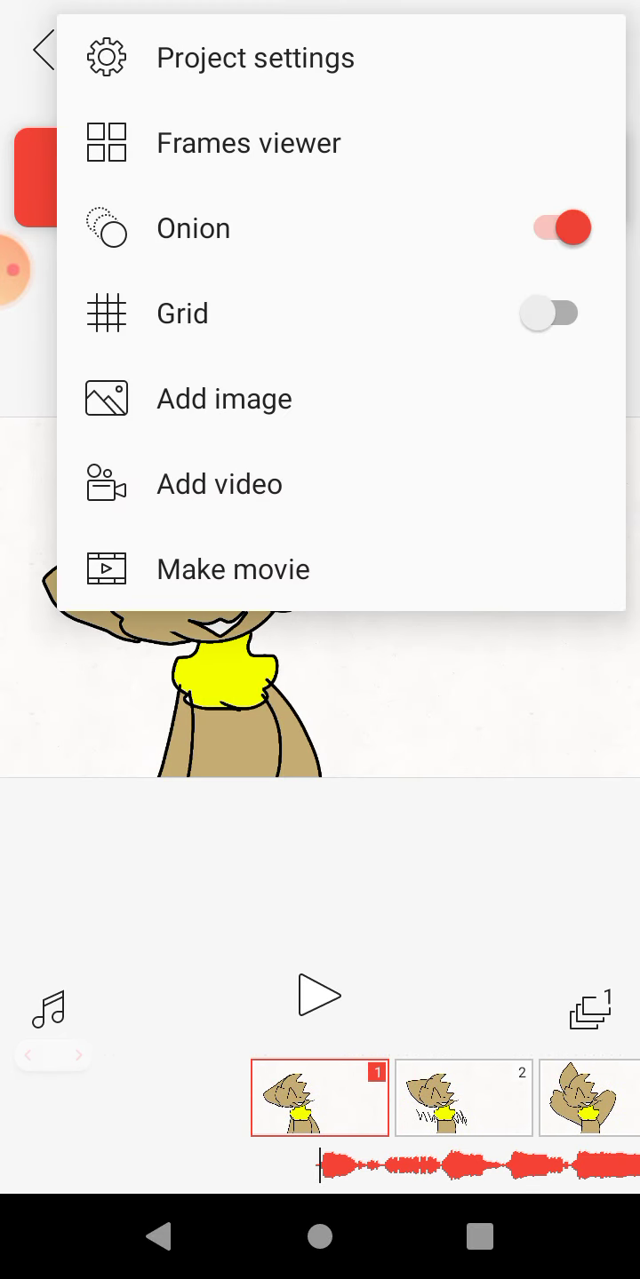
{"action": "left_click", "coordinate": [255, 57]}
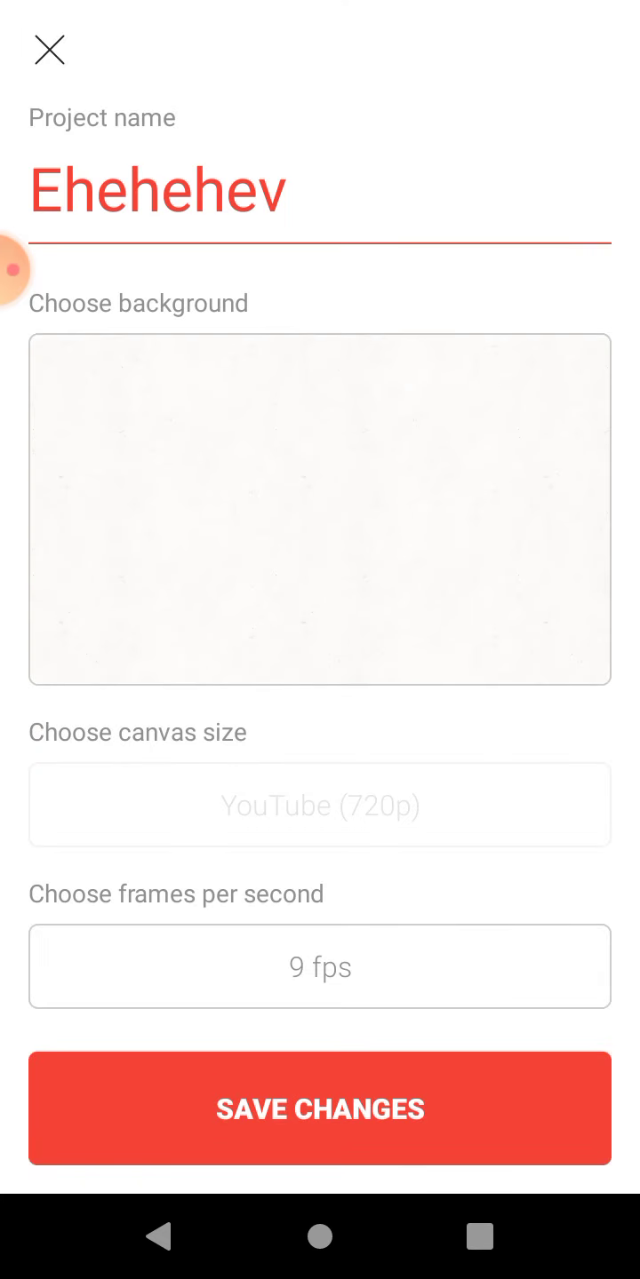
{"action": "left_click", "coordinate": [320, 966]}
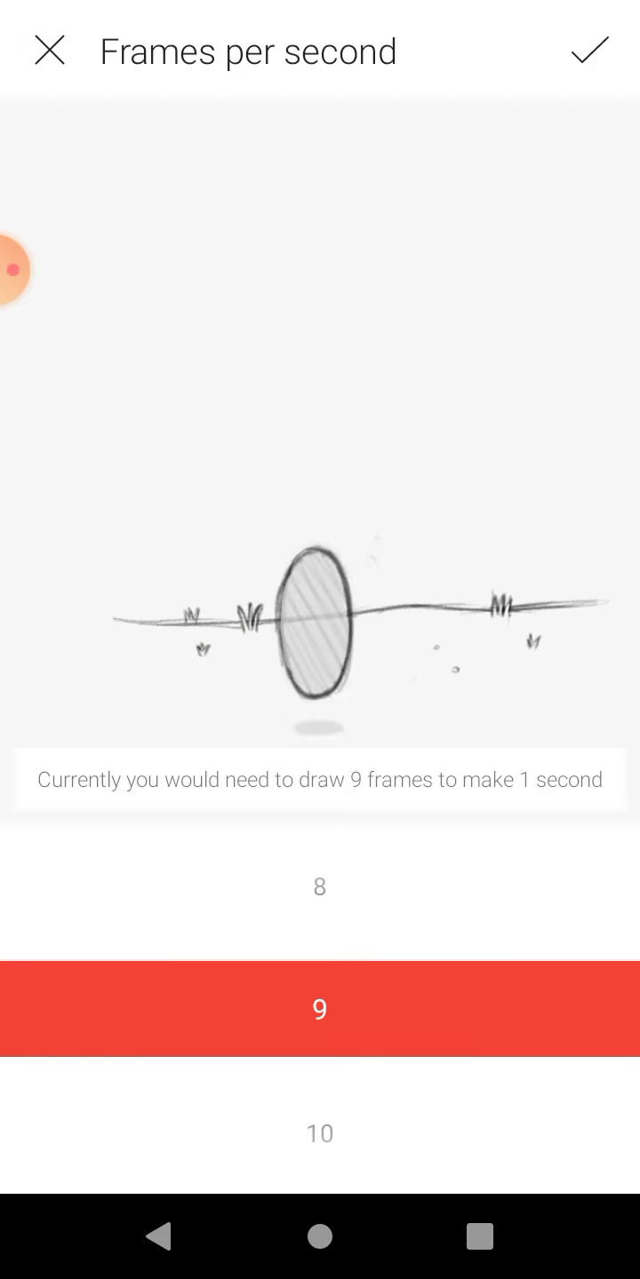
{"action": "scroll", "coordinate": [319, 1009], "scroll_direction": "down", "scroll_amount": 3}
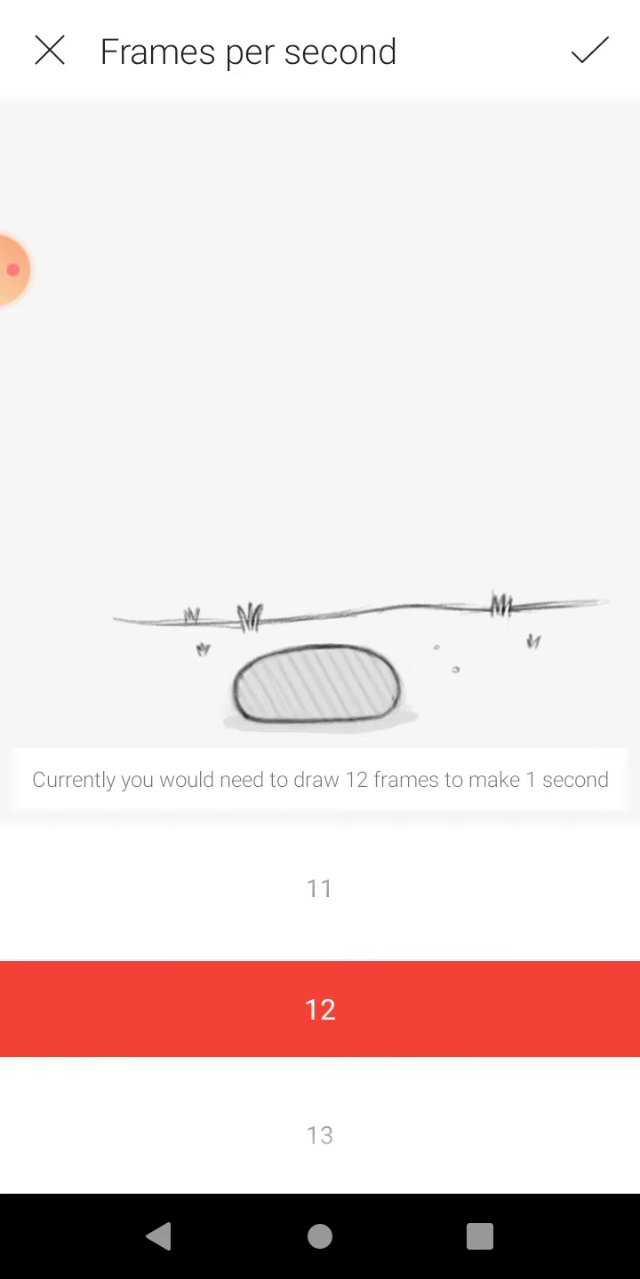
{"action": "left_click", "coordinate": [589, 50]}
{"action": "left_click", "coordinate": [320, 1107]}
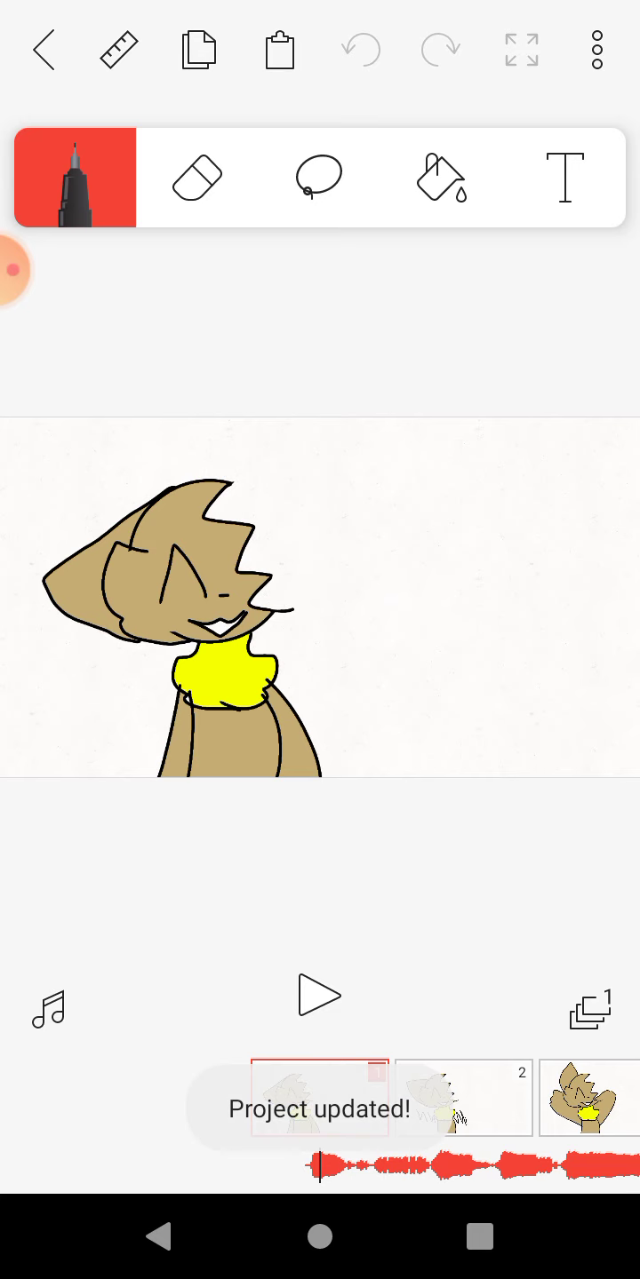
{"action": "left_click", "coordinate": [318, 995]}
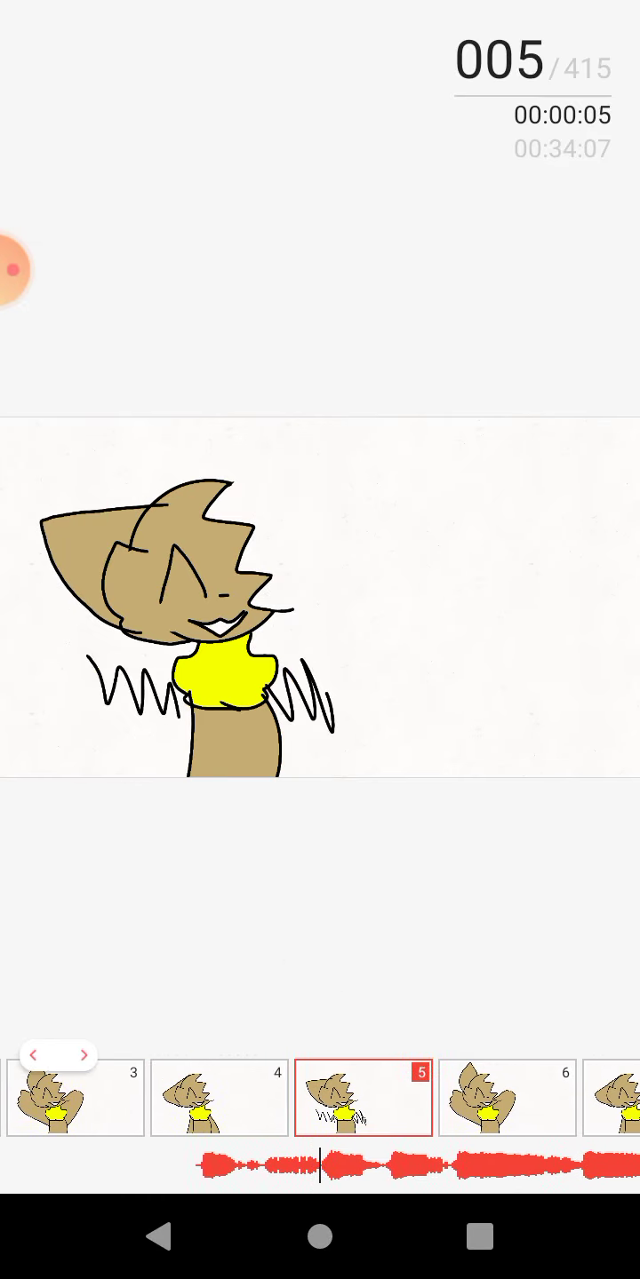
Play and pause the cat animation to review it, then return to editing
{"action": "left_click", "coordinate": [320, 600]}
{"action": "left_click", "coordinate": [318, 995]}
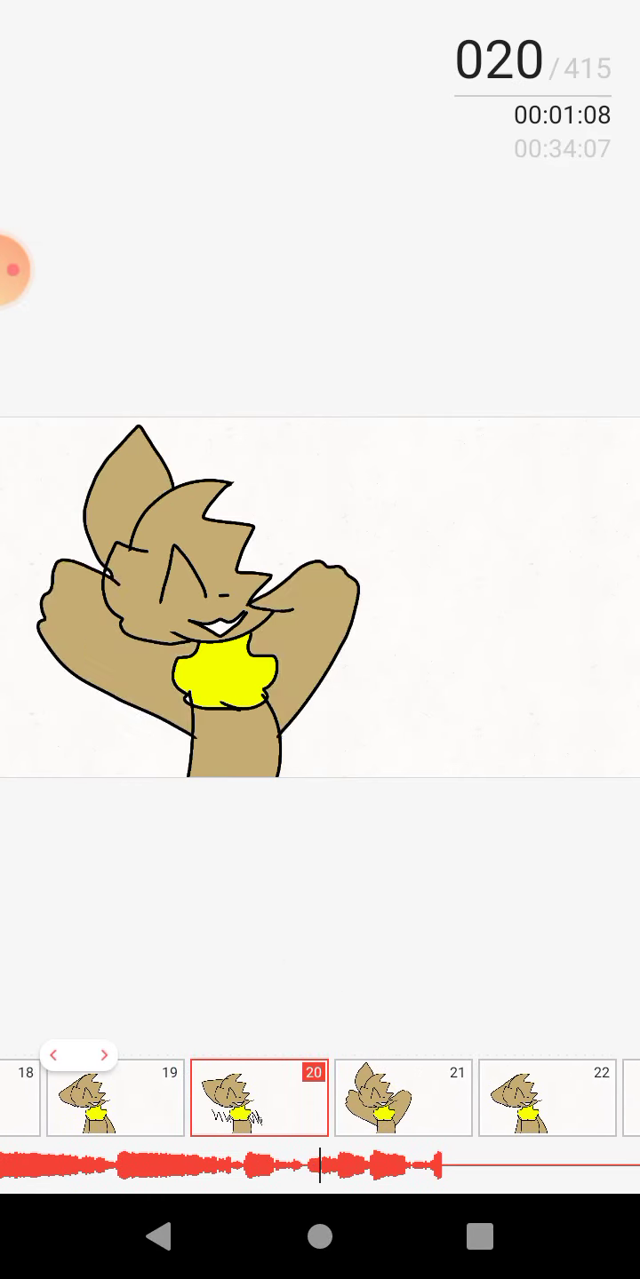
{"action": "left_click", "coordinate": [321, 599]}
{"action": "left_click", "coordinate": [320, 994]}
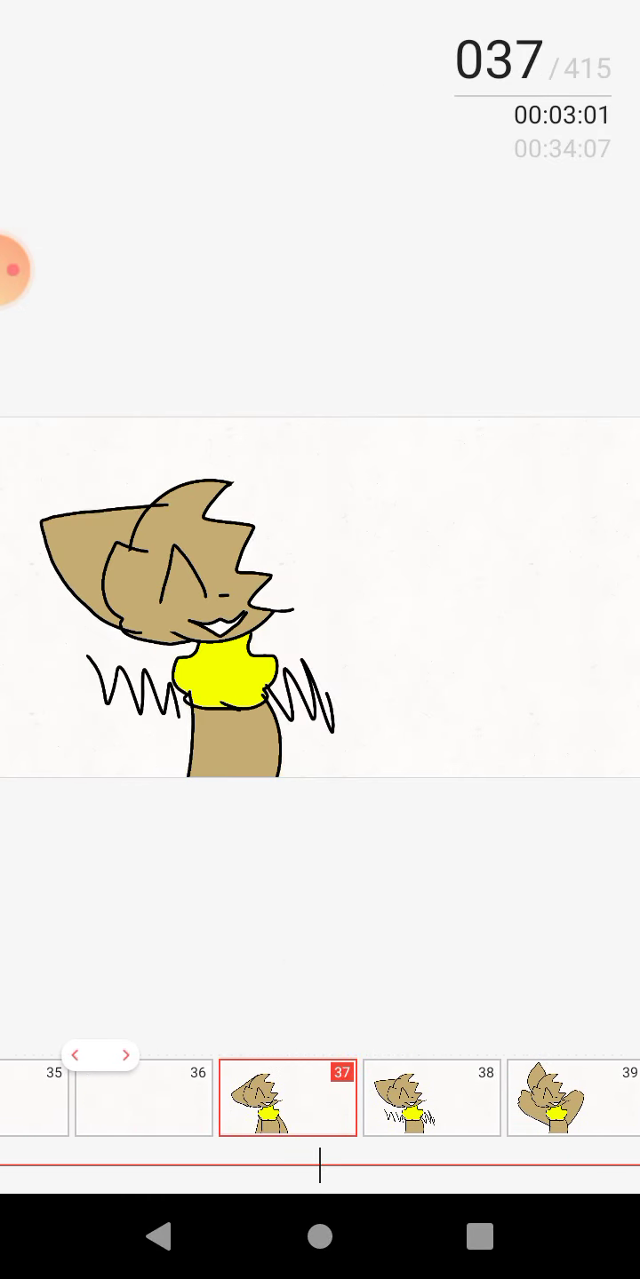
{"action": "left_click", "coordinate": [320, 600]}
Add an empty Layer 2, replay the animation, and jump to frame 38
{"action": "left_click", "coordinate": [590, 1009]}
{"action": "left_click", "coordinate": [320, 1149]}
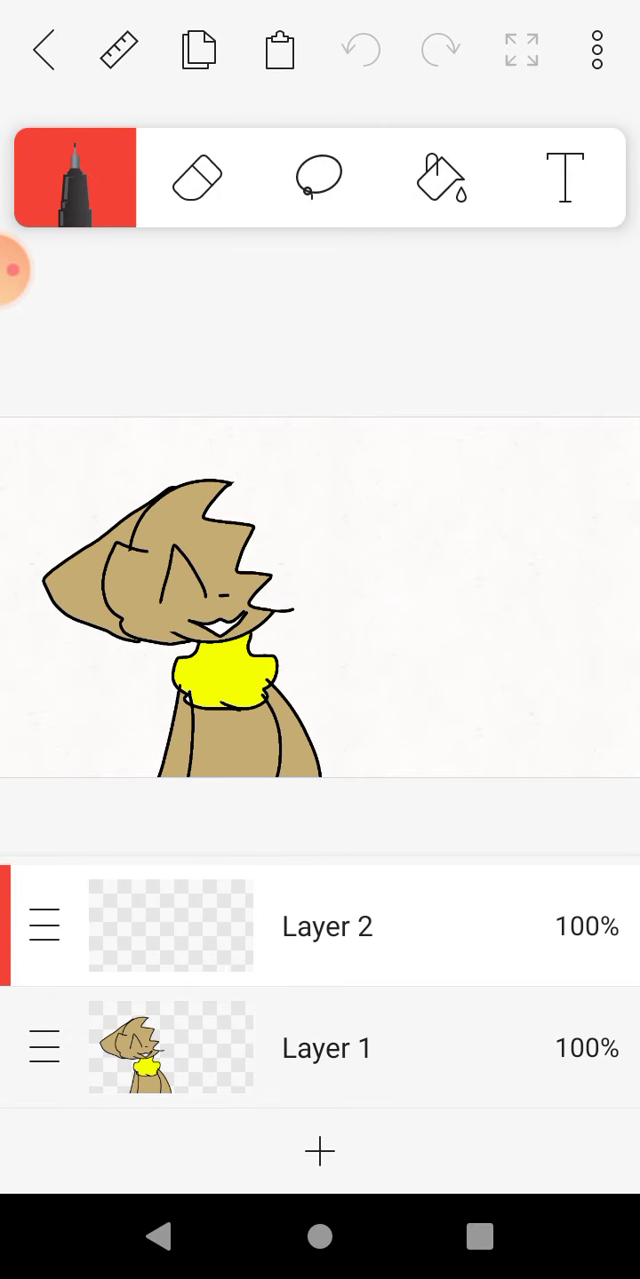
{"action": "left_click", "coordinate": [319, 599]}
{"action": "left_click", "coordinate": [318, 994]}
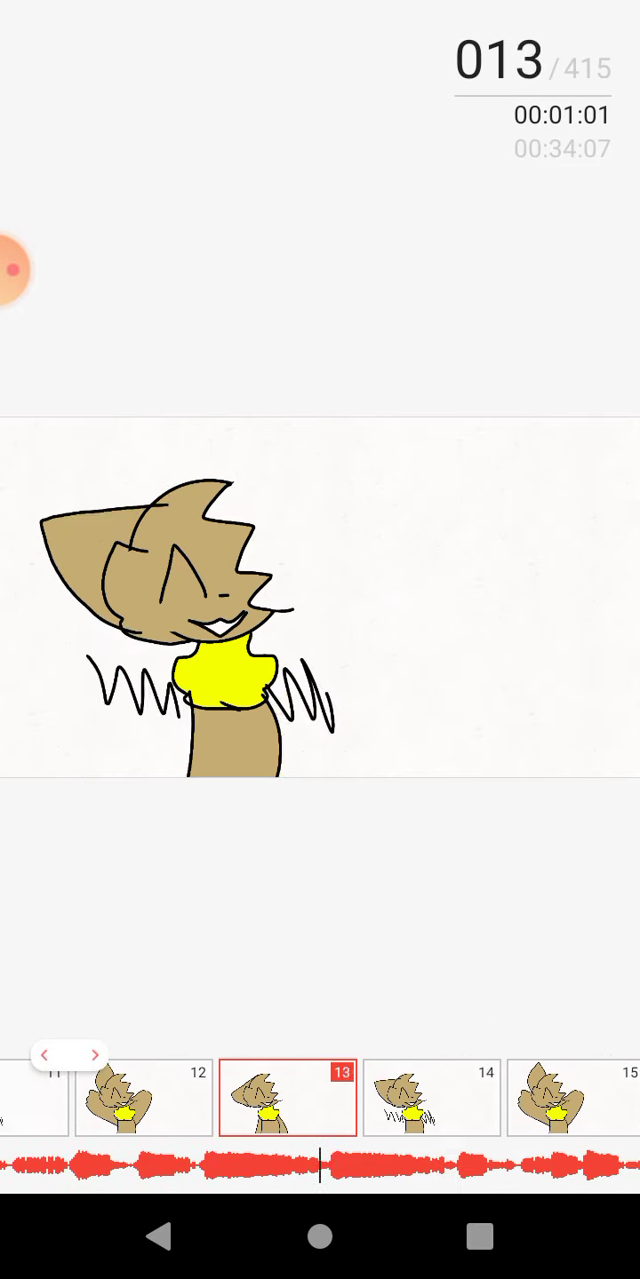
{"action": "left_click", "coordinate": [320, 600]}
{"action": "left_click", "coordinate": [317, 995]}
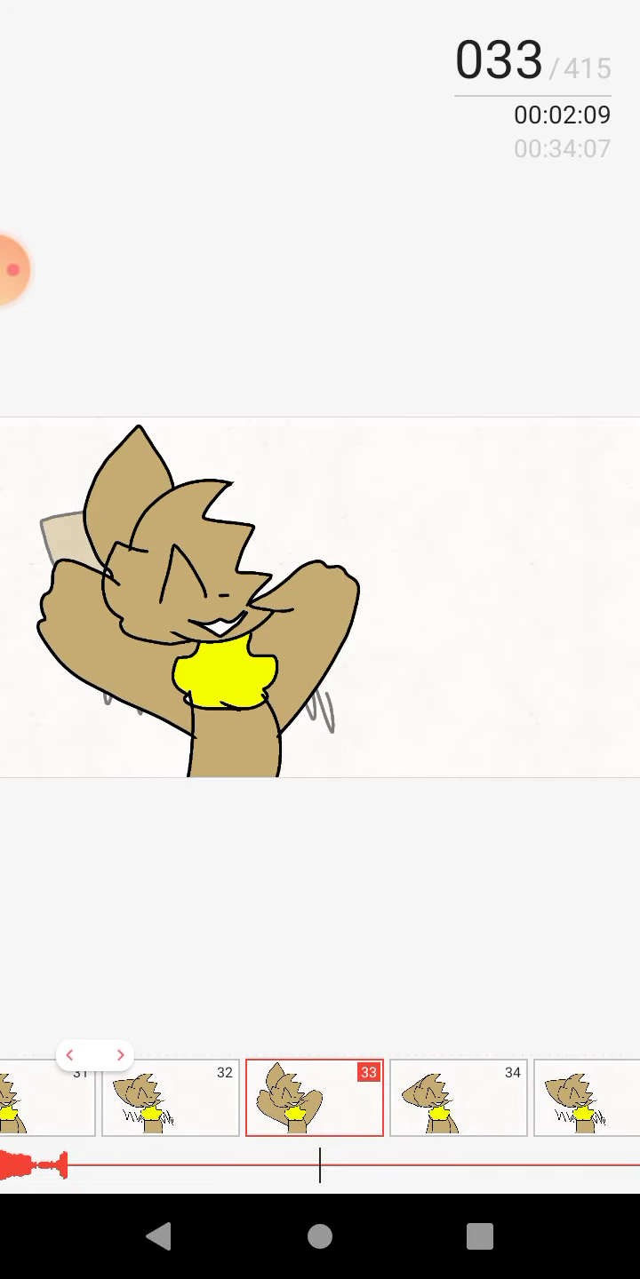
{"action": "mouse_move", "coordinate": [200, 1099]}
{"action": "left_mouse_down"}
{"action": "mouse_move", "coordinate": [480, 1097]}
{"action": "mouse_move", "coordinate": [250, 1097]}
{"action": "left_mouse_up"}
Trace a wide oval along the ruler's stretched circle guide on frame 38
{"action": "left_click", "coordinate": [320, 600]}
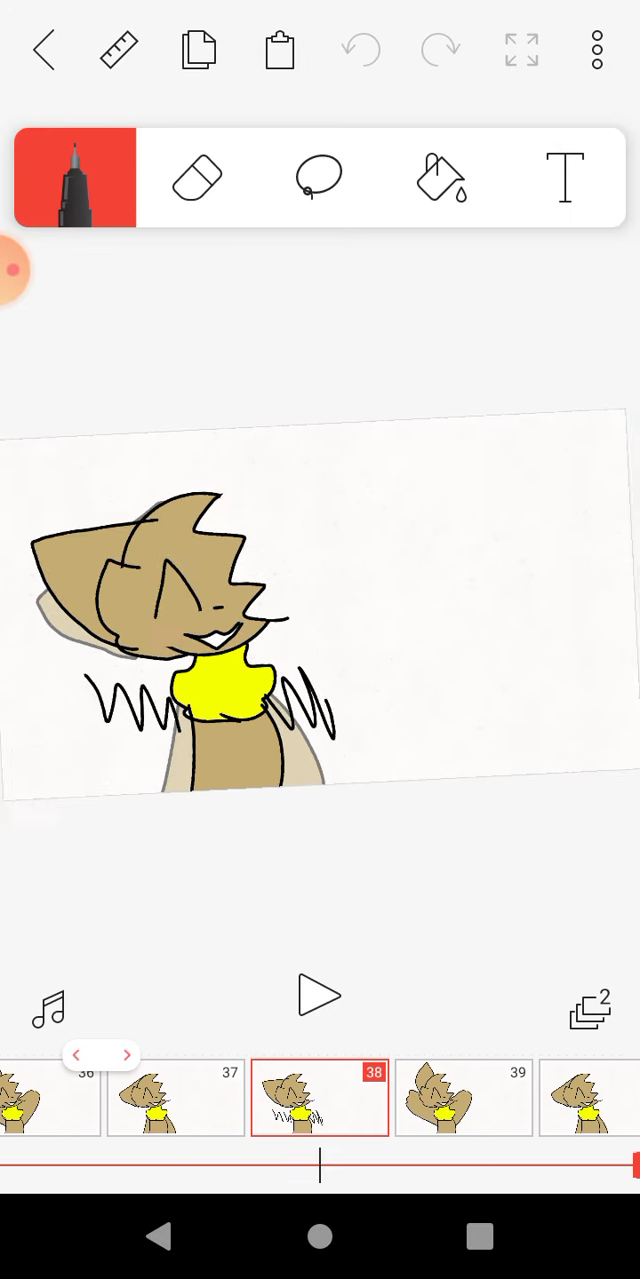
{"action": "left_click", "coordinate": [119, 49]}
{"action": "left_click", "coordinate": [320, 890]}
{"action": "left_click_drag", "start_coordinate": [480, 597], "coordinate": [570, 558]}
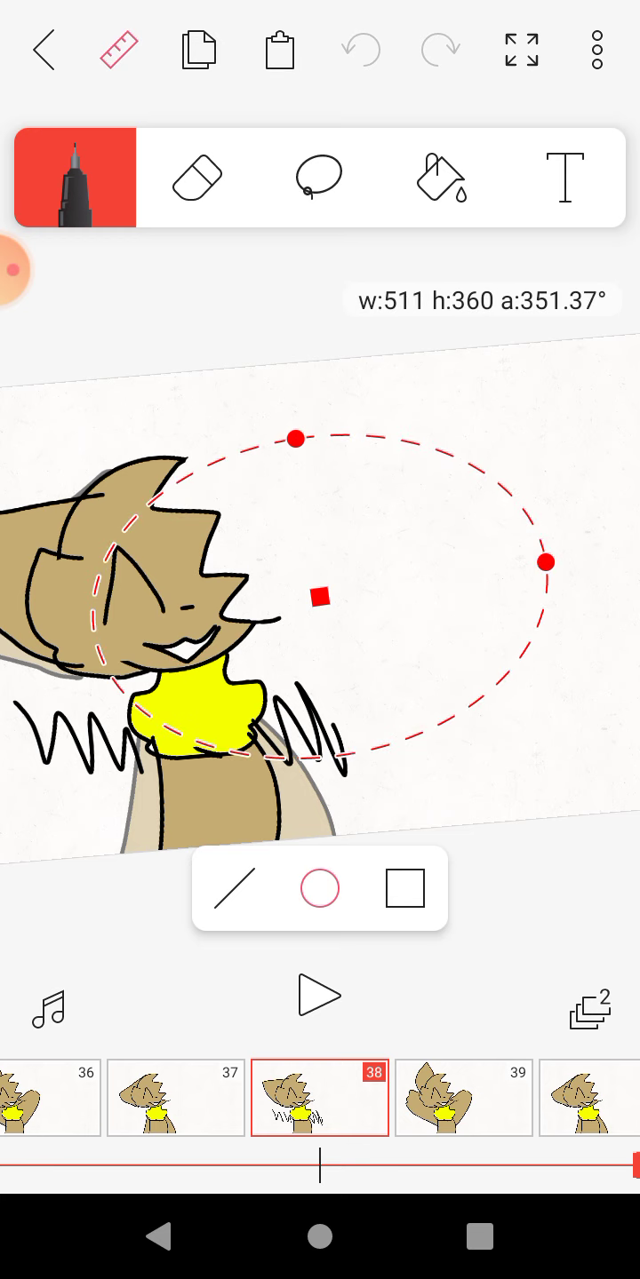
{"action": "left_click_drag", "start_coordinate": [319, 700], "coordinate": [301, 720]}
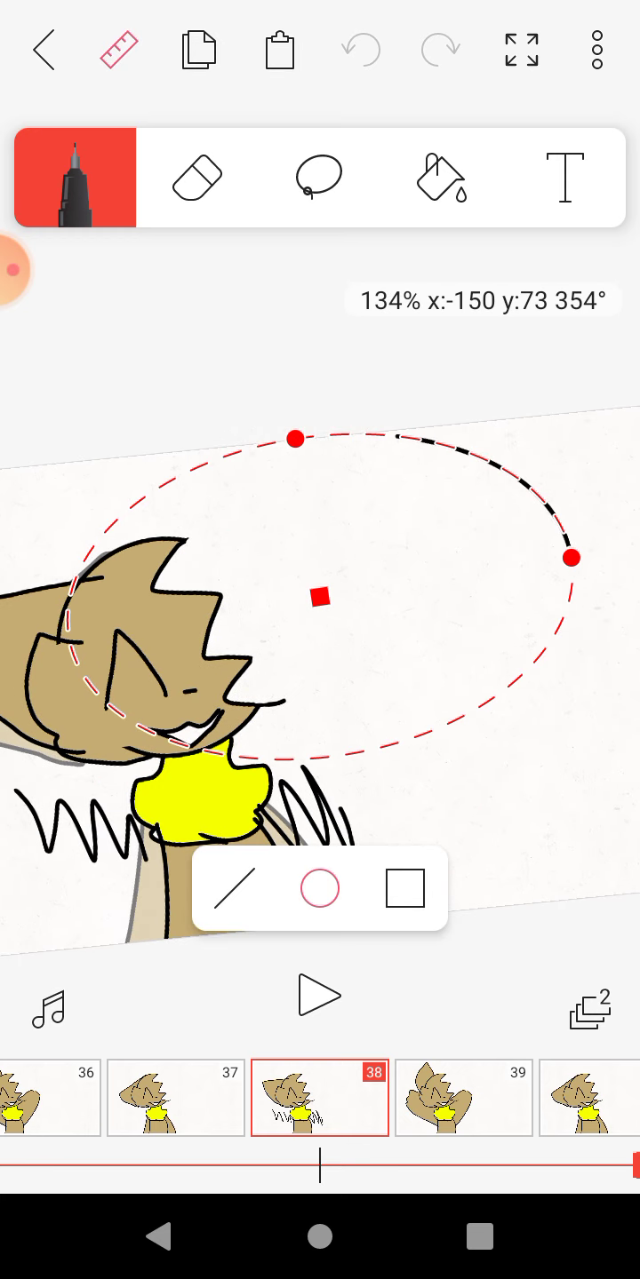
{"action": "left_click_drag", "start_coordinate": [295, 440], "coordinate": [559, 599]}
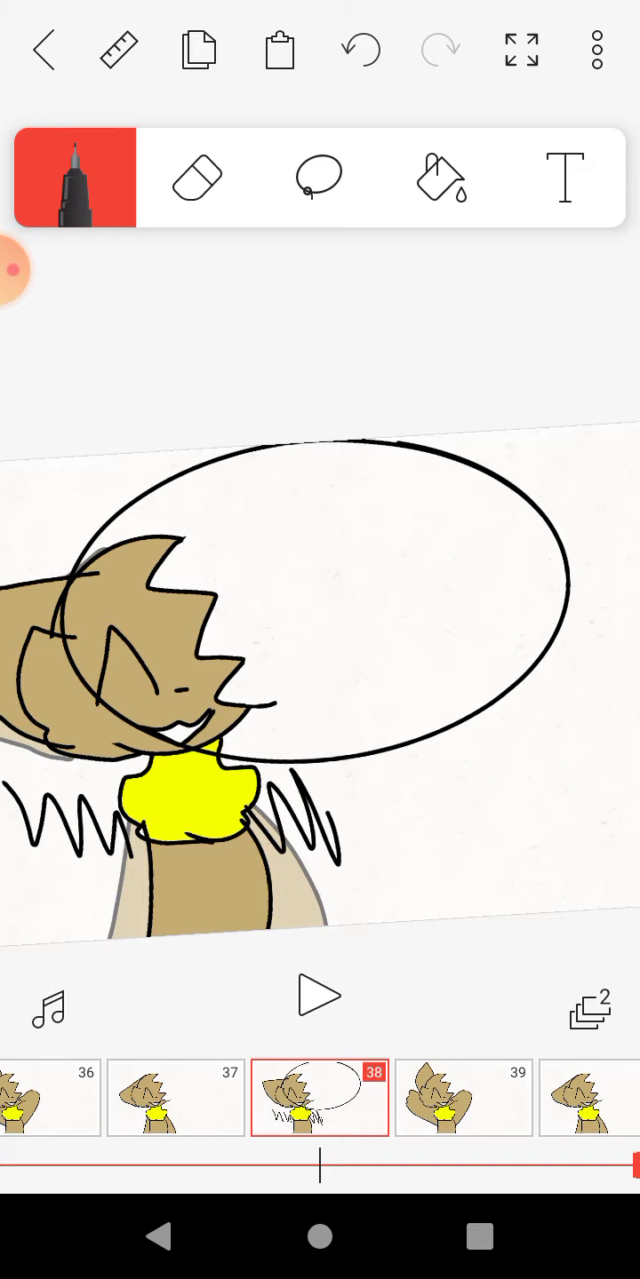
{"action": "left_click", "coordinate": [119, 50]}
Lasso the oval and move it right of the cat's head, then zoom into it
{"action": "left_click_drag", "start_coordinate": [400, 650], "coordinate": [299, 680]}
{"action": "left_click", "coordinate": [319, 178]}
{"action": "left_click_drag", "start_coordinate": [399, 650], "coordinate": [349, 600]}
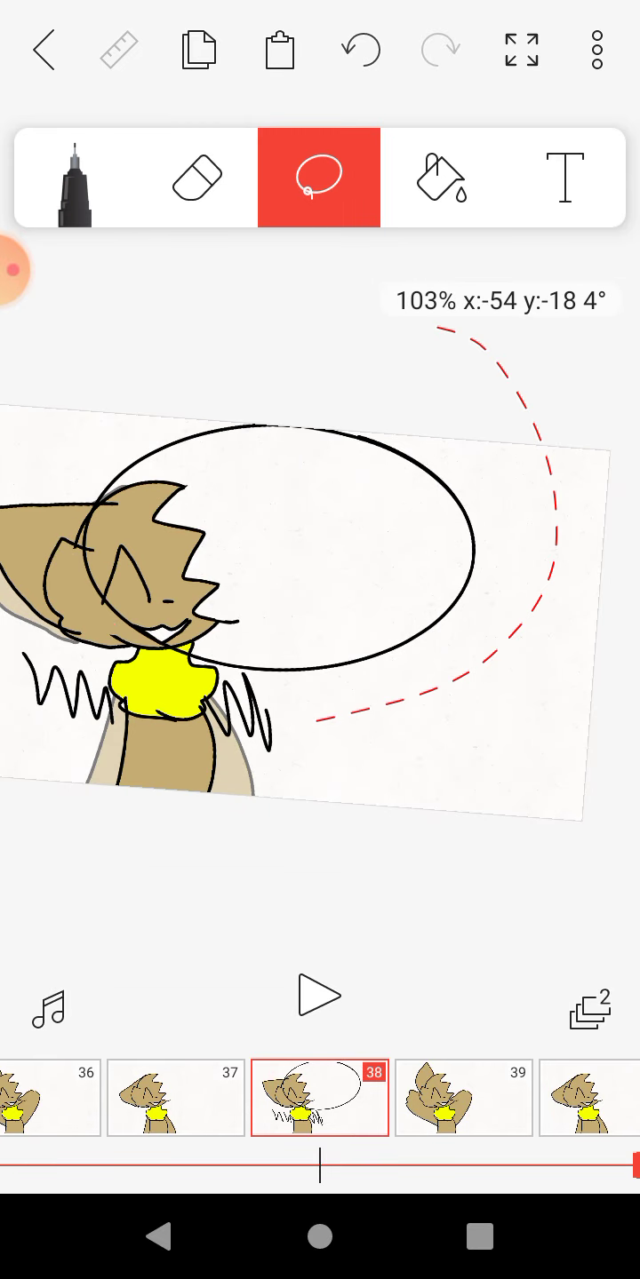
{"action": "left_click_drag", "start_coordinate": [460, 331], "coordinate": [299, 740]}
{"action": "left_click_drag", "start_coordinate": [289, 579], "coordinate": [388, 576]}
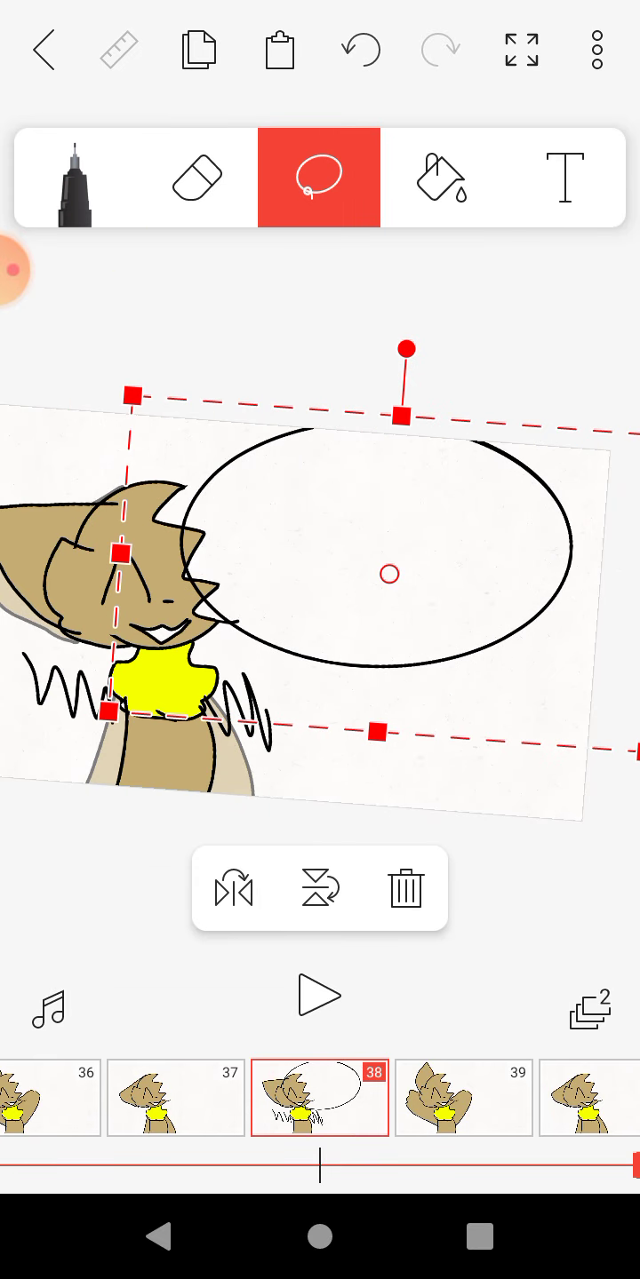
{"action": "left_click", "coordinate": [320, 300]}
{"action": "left_click", "coordinate": [76, 178]}
{"action": "mouse_move", "coordinate": [300, 599]}
{"action": "left_mouse_down"}
{"action": "mouse_move", "coordinate": [200, 750]}
{"action": "mouse_move", "coordinate": [350, 499]}
{"action": "mouse_move", "coordinate": [300, 560]}
{"action": "mouse_move", "coordinate": [500, 689]}
{"action": "mouse_move", "coordinate": [394, 818]}
{"action": "mouse_move", "coordinate": [360, 580]}
{"action": "left_mouse_up"}
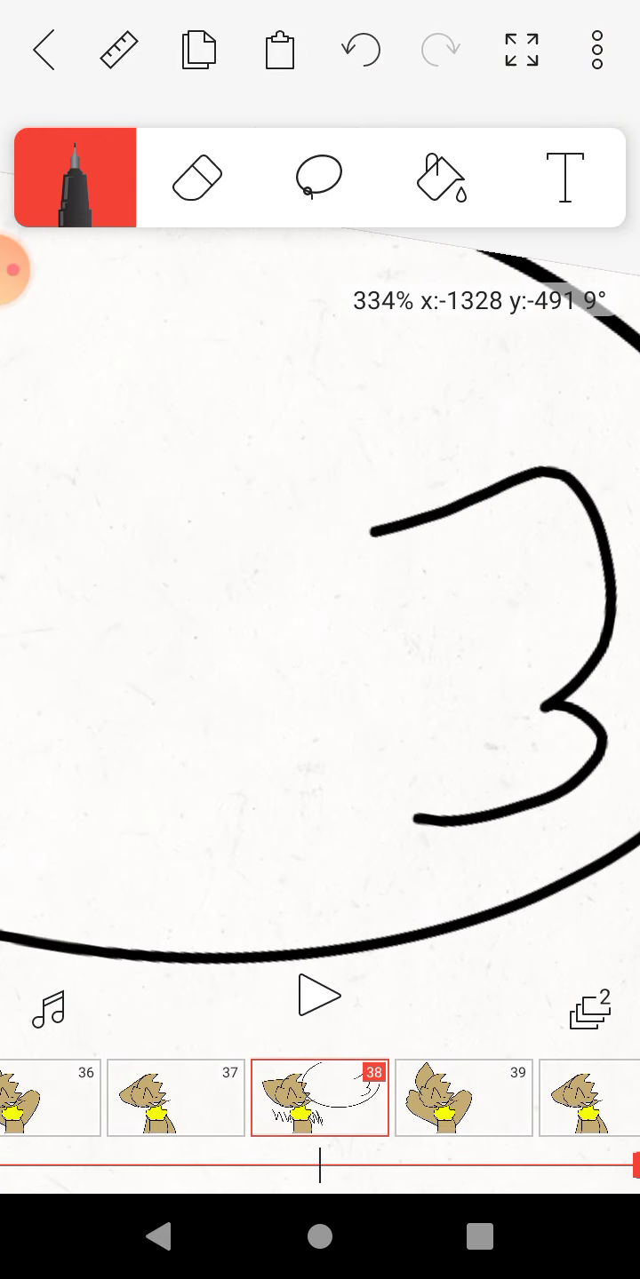
Draw the paw outline and scribbled bottom strokes inside the oval bubble
{"action": "left_click_drag", "start_coordinate": [430, 388], "coordinate": [183, 373]}
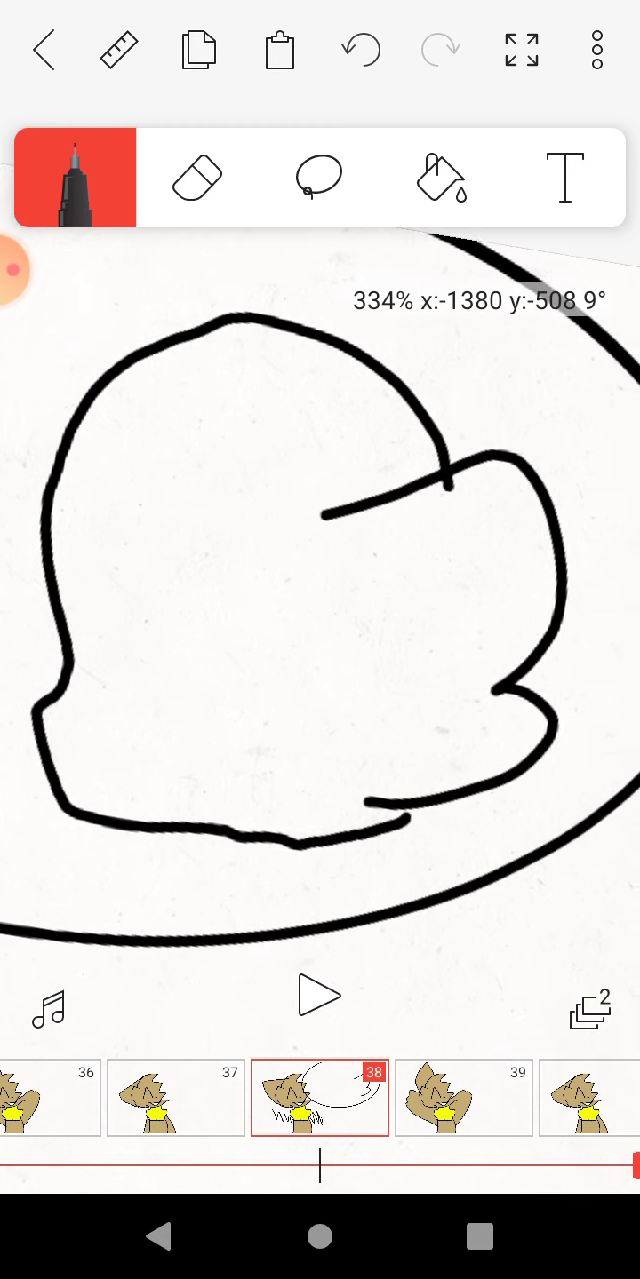
{"action": "left_click_drag", "start_coordinate": [301, 600], "coordinate": [270, 559]}
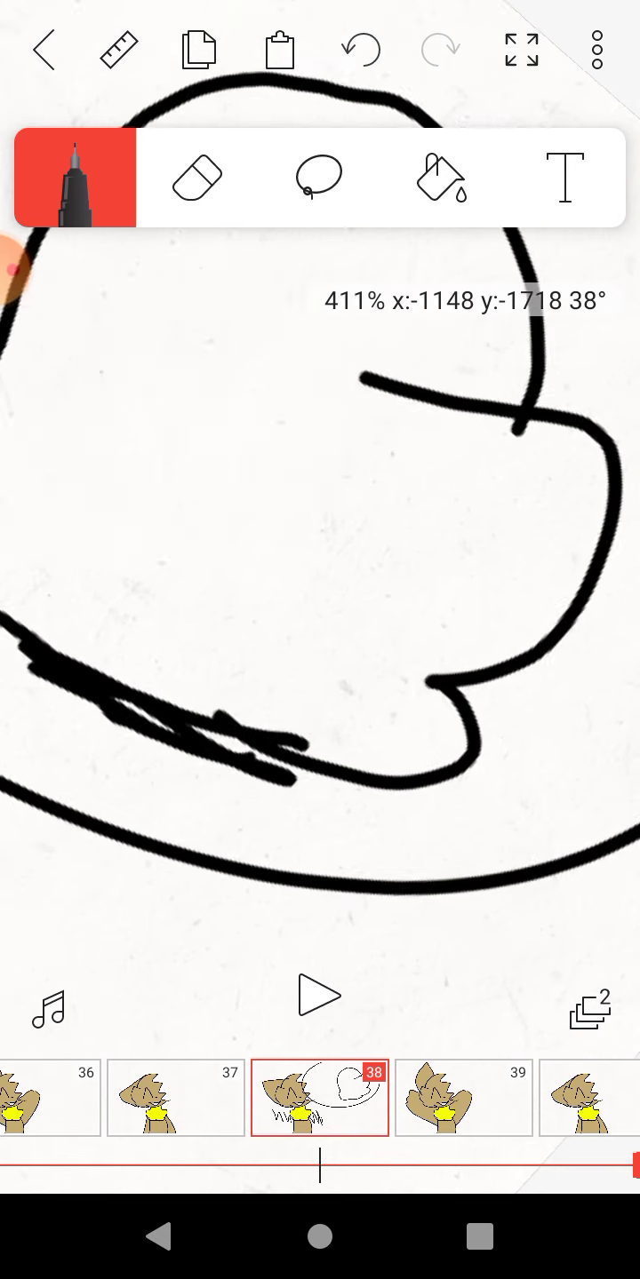
{"action": "mouse_move", "coordinate": [299, 495]}
{"action": "left_mouse_down"}
{"action": "mouse_move", "coordinate": [215, 575]}
{"action": "mouse_move", "coordinate": [259, 769]}
{"action": "left_mouse_up"}
{"action": "scroll", "coordinate": [320, 639], "scroll_direction": "down", "scroll_amount": 5}
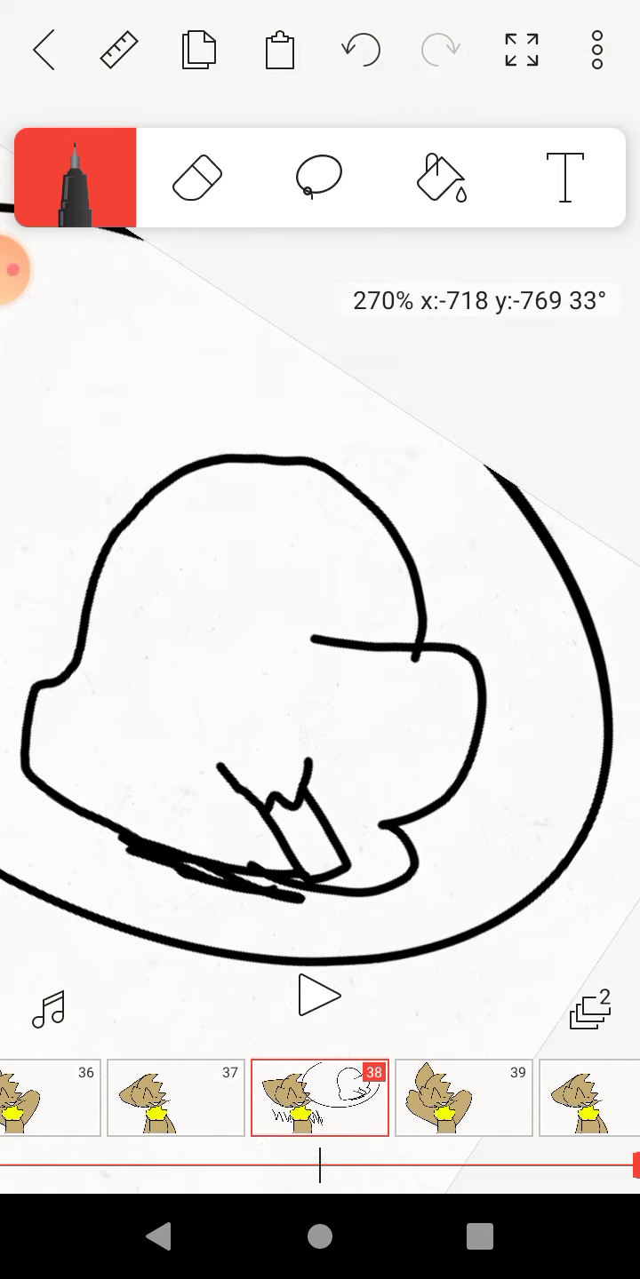
{"action": "left_click", "coordinate": [150, 615]}
{"action": "left_click", "coordinate": [319, 178]}
{"action": "scroll", "coordinate": [320, 600], "scroll_direction": "down", "scroll_amount": 4}
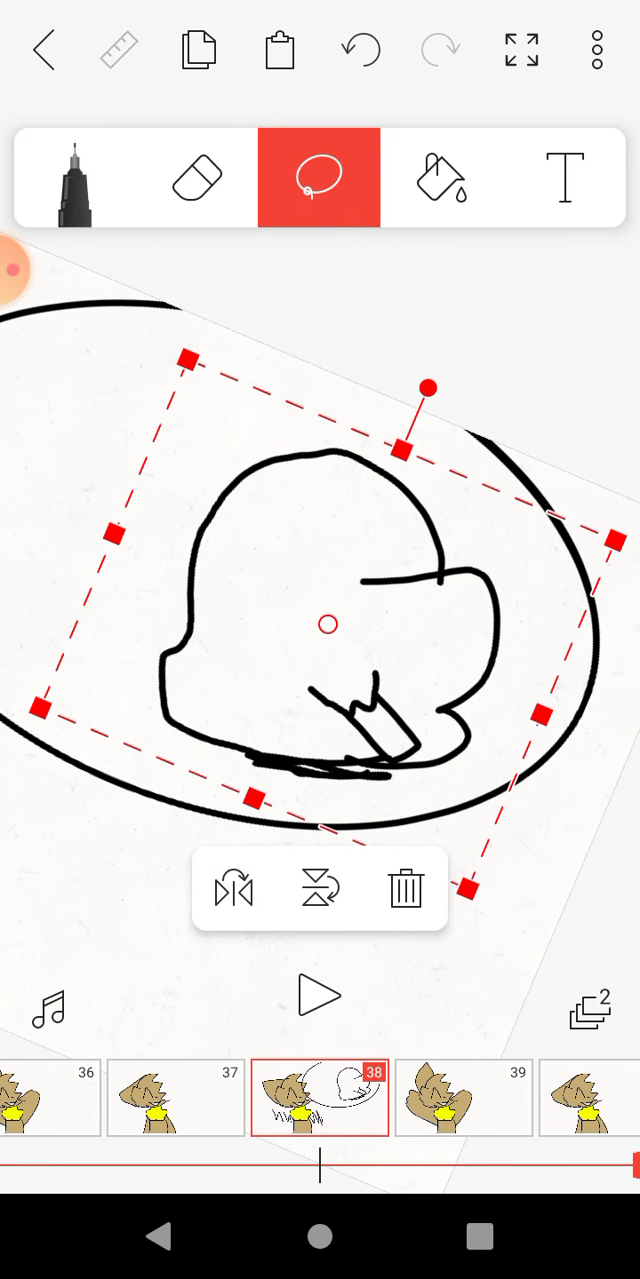
Lasso the paw sketch, paste it onto frame 39, and redraw its outline
{"action": "left_click", "coordinate": [320, 900]}
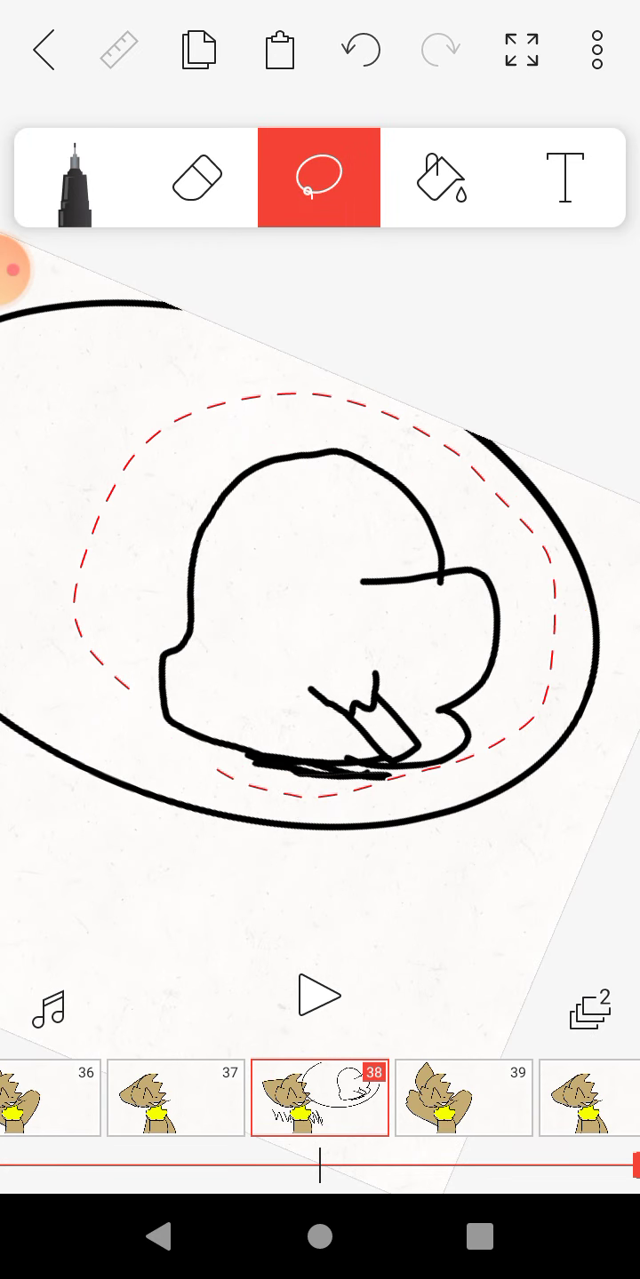
{"action": "left_click_drag", "start_coordinate": [130, 680], "coordinate": [149, 430]}
{"action": "left_click", "coordinate": [279, 50]}
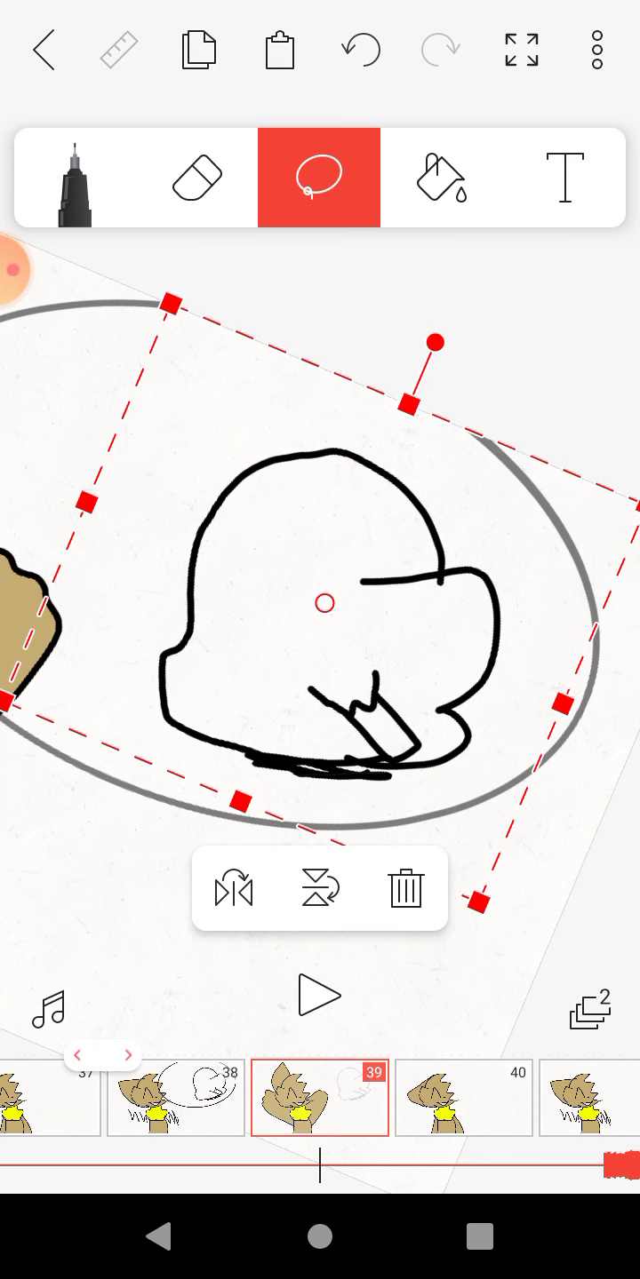
{"action": "left_click_drag", "start_coordinate": [323, 602], "coordinate": [330, 615]}
{"action": "left_click", "coordinate": [74, 177]}
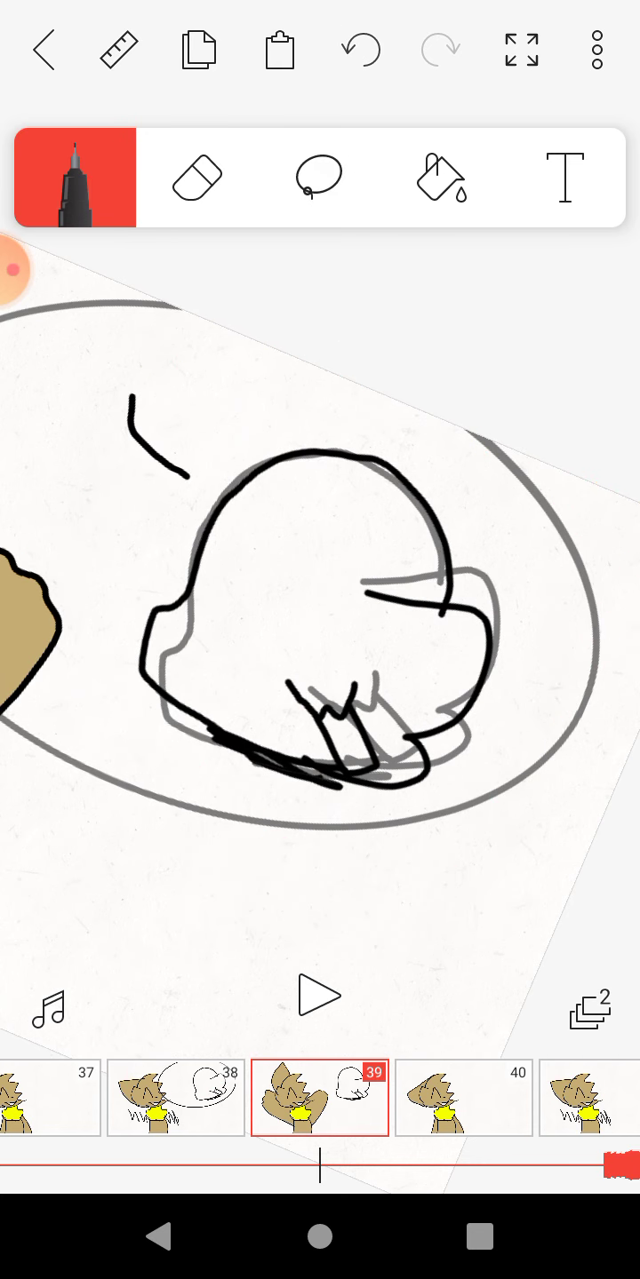
{"action": "left_click_drag", "start_coordinate": [200, 474], "coordinate": [260, 539]}
{"action": "scroll", "coordinate": [319, 639], "scroll_direction": "down", "scroll_amount": 3}
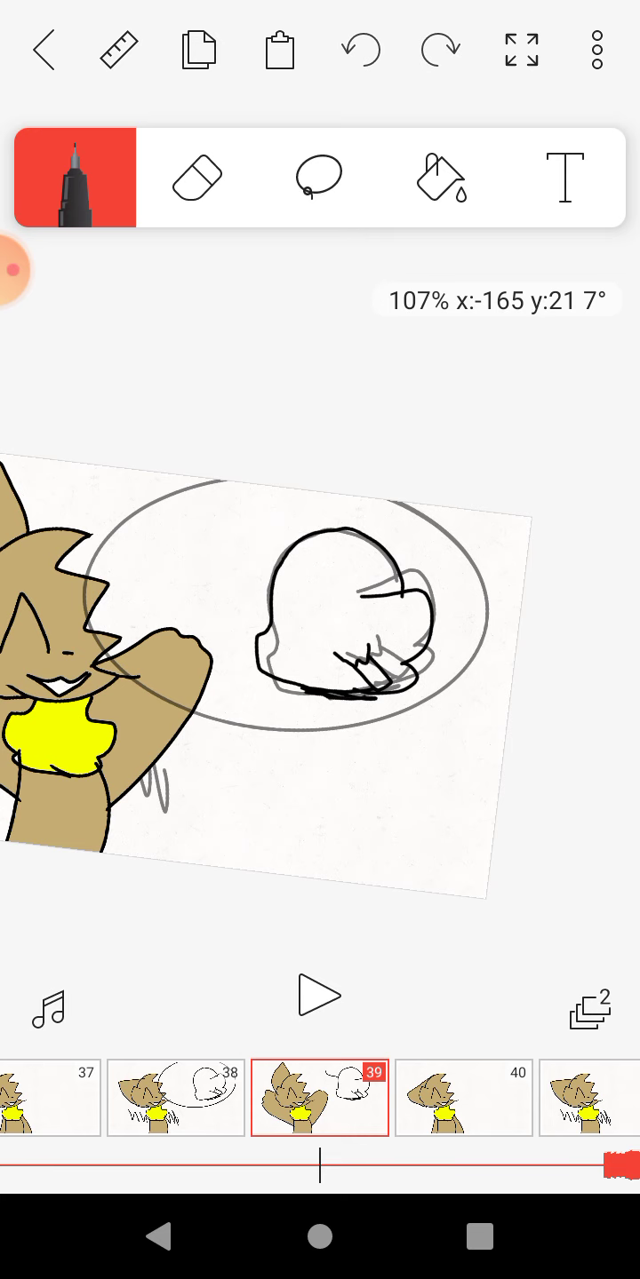
Compare frames 38 and 39, then delete and restore the sketch on frame 38
{"action": "left_click_drag", "start_coordinate": [320, 1099], "coordinate": [300, 1098]}
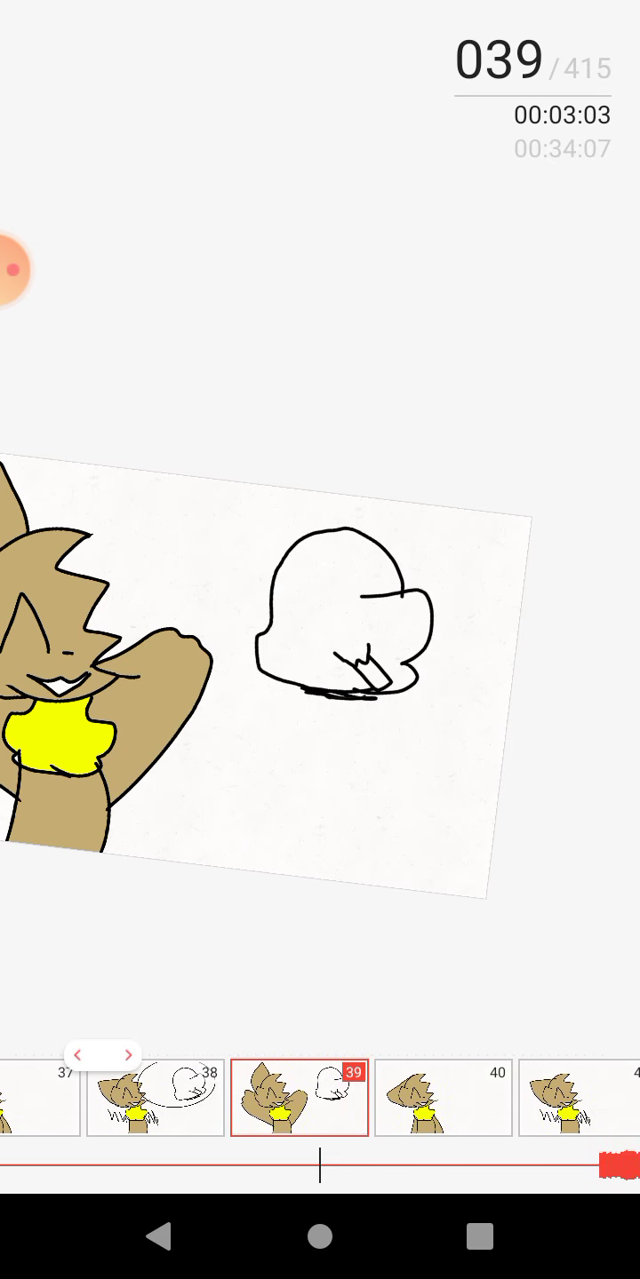
{"action": "left_click", "coordinate": [154, 1097]}
{"action": "left_click", "coordinate": [319, 178]}
{"action": "scroll", "coordinate": [320, 640], "scroll_direction": "down", "scroll_amount": 1}
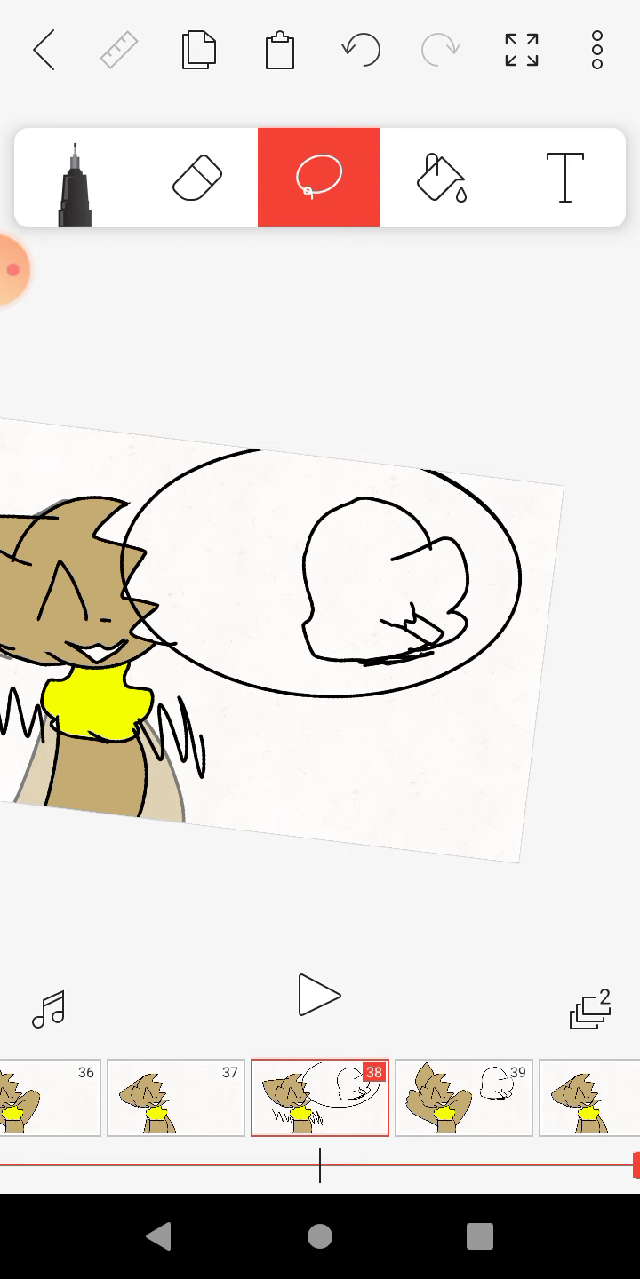
{"action": "scroll", "coordinate": [320, 639], "scroll_direction": "up", "scroll_amount": 2}
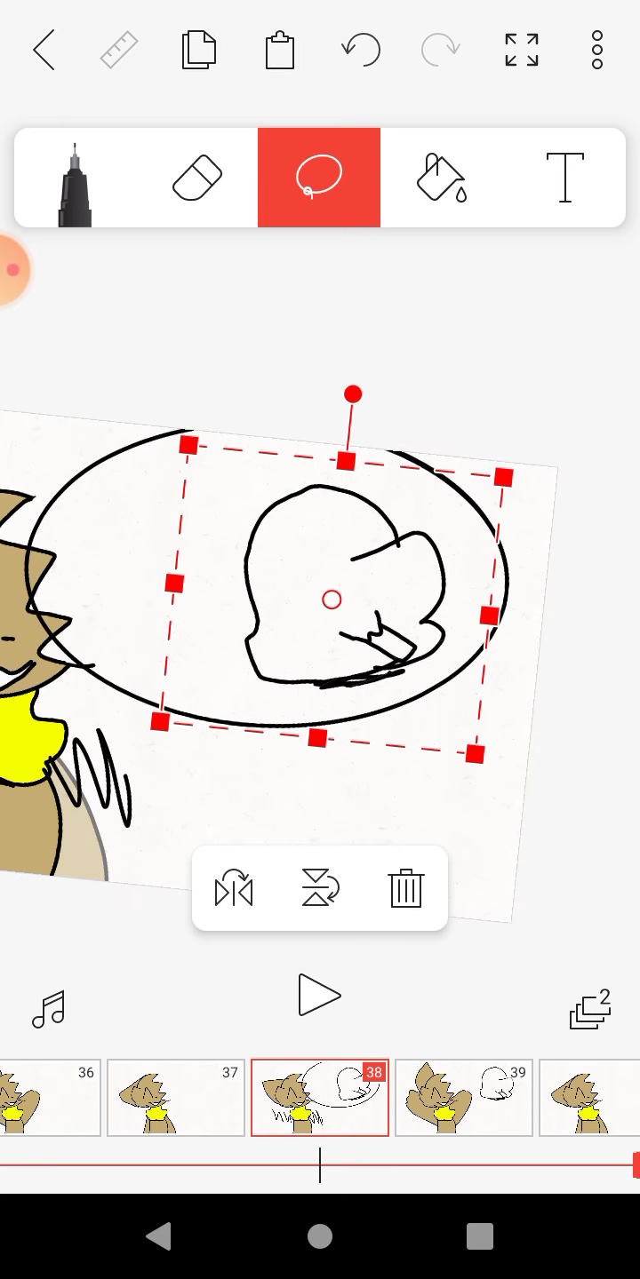
{"action": "left_click", "coordinate": [405, 887]}
{"action": "scroll", "coordinate": [320, 640], "scroll_direction": "down", "scroll_amount": 2}
{"action": "left_click_drag", "start_coordinate": [271, 368], "coordinate": [408, 392]}
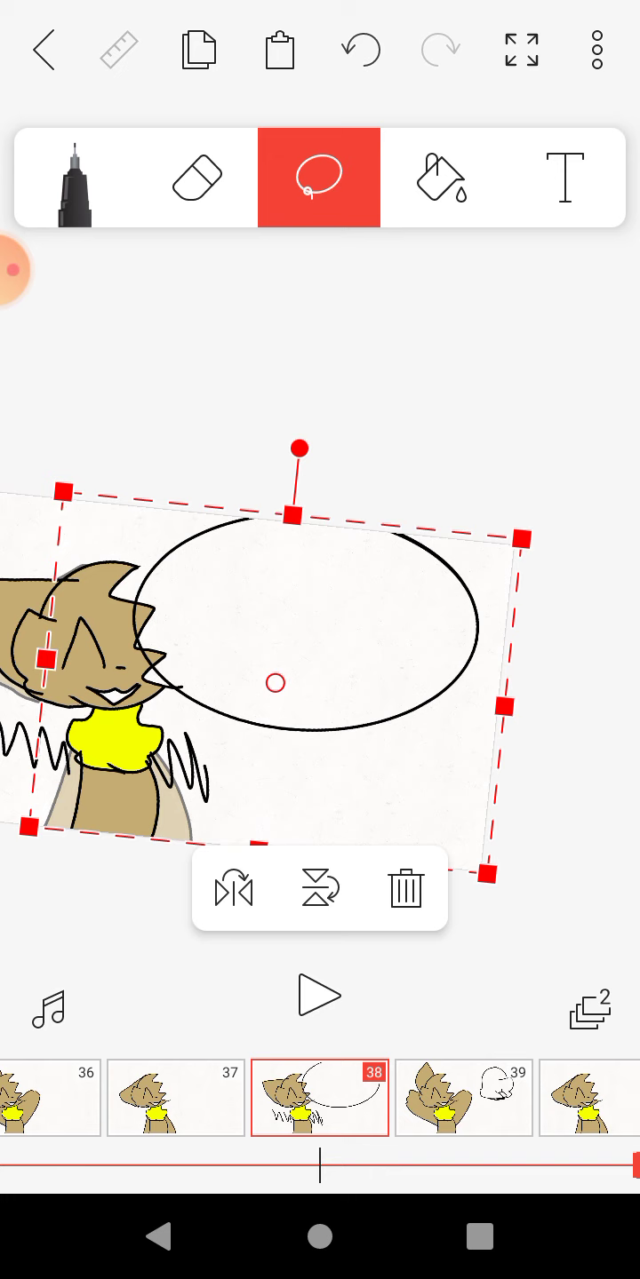
{"action": "left_click", "coordinate": [319, 349]}
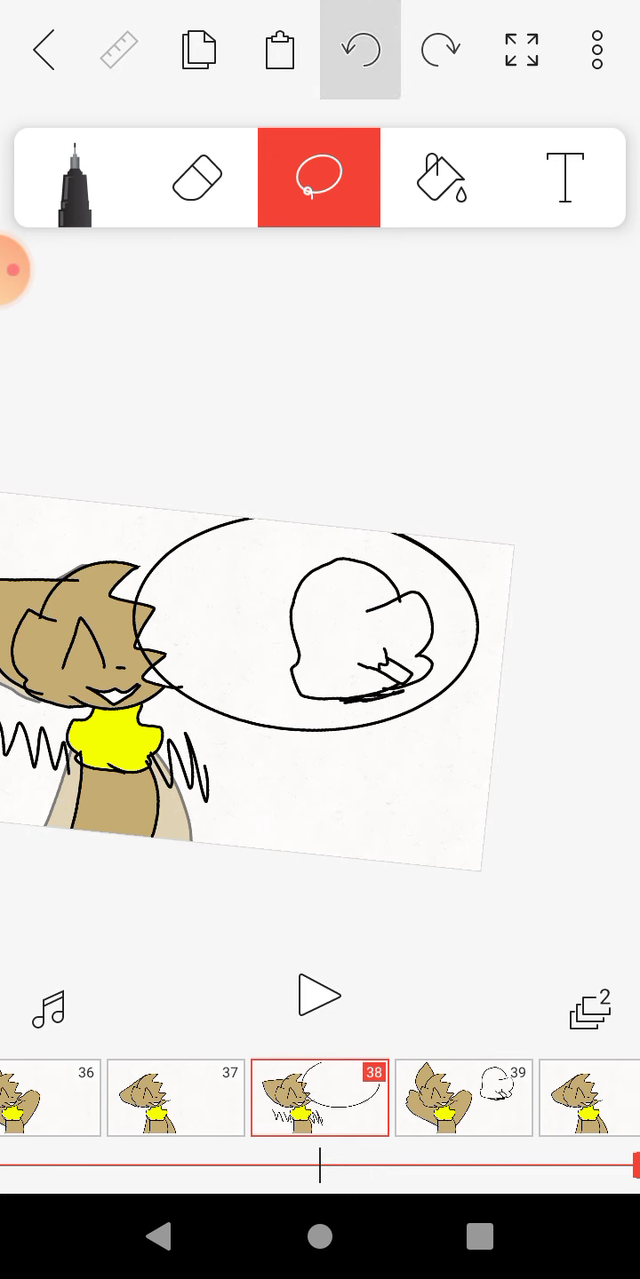